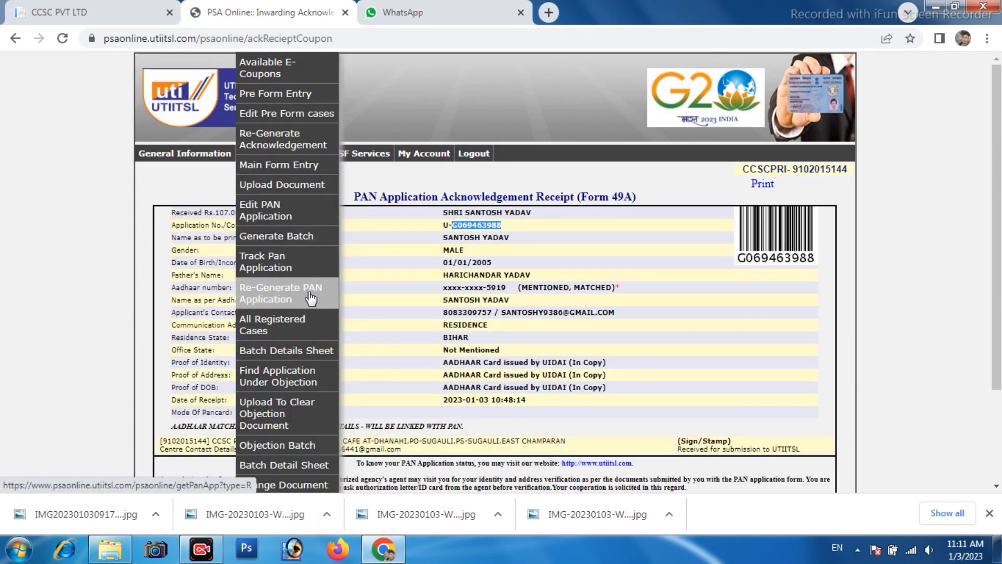
Step: Regenerate the PAN application's Form 49A by pasting the copied application number and submitting
{"action": "left_click", "coordinate": [294, 297]}
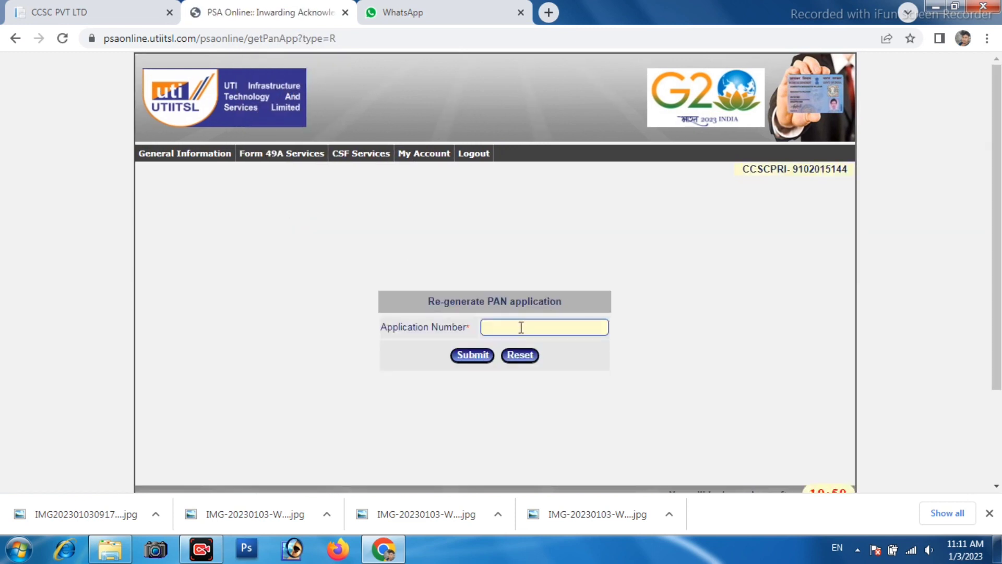
{"action": "left_click", "coordinate": [521, 328]}
{"action": "right_click", "coordinate": [521, 330]}
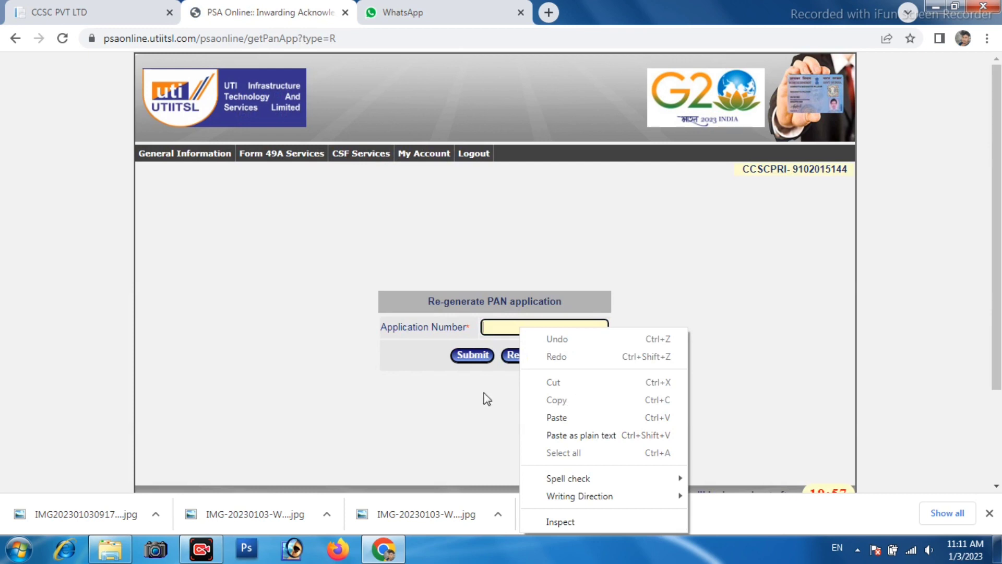
{"action": "left_click", "coordinate": [569, 416]}
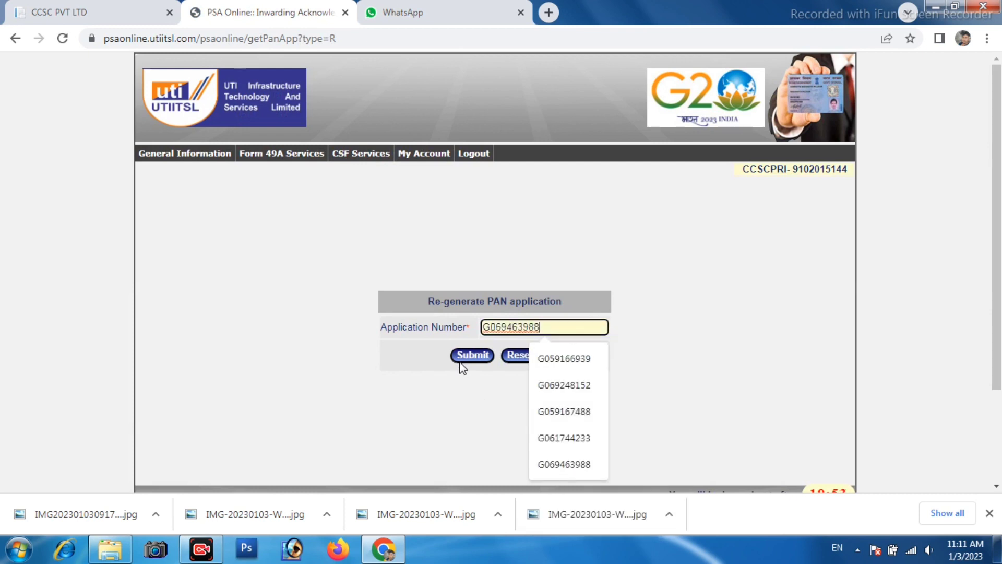
{"action": "left_click", "coordinate": [468, 355]}
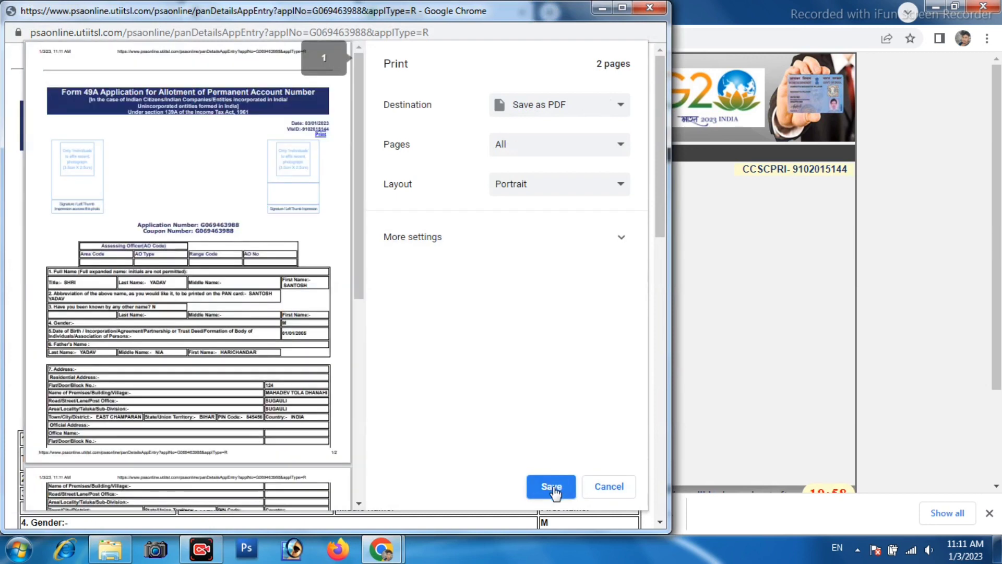
Step: Save the regenerated Form 49A as a PDF on the desktop and minimize its window
{"action": "left_click", "coordinate": [551, 486]}
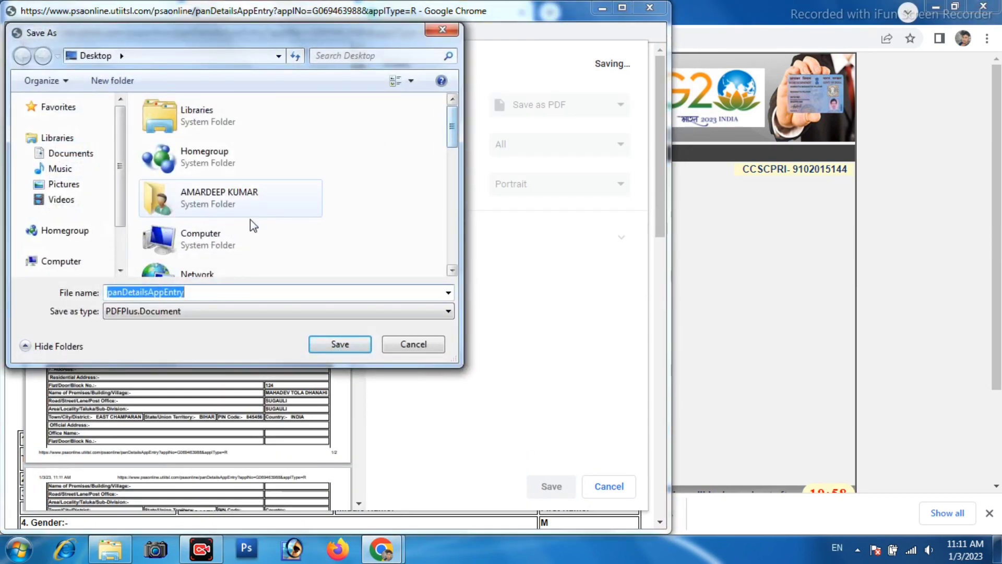
{"action": "left_click", "coordinate": [338, 344]}
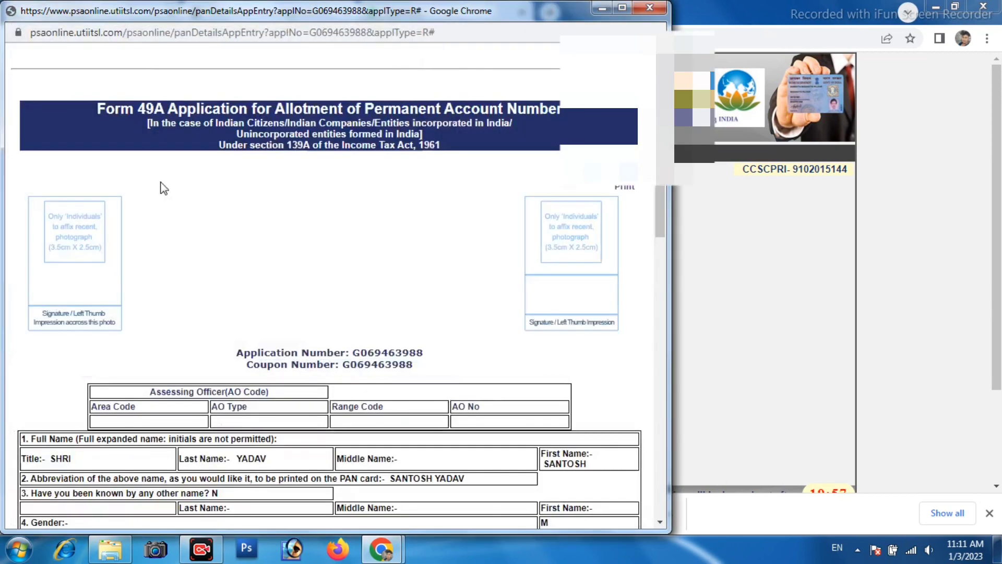
{"action": "left_click", "coordinate": [597, 8]}
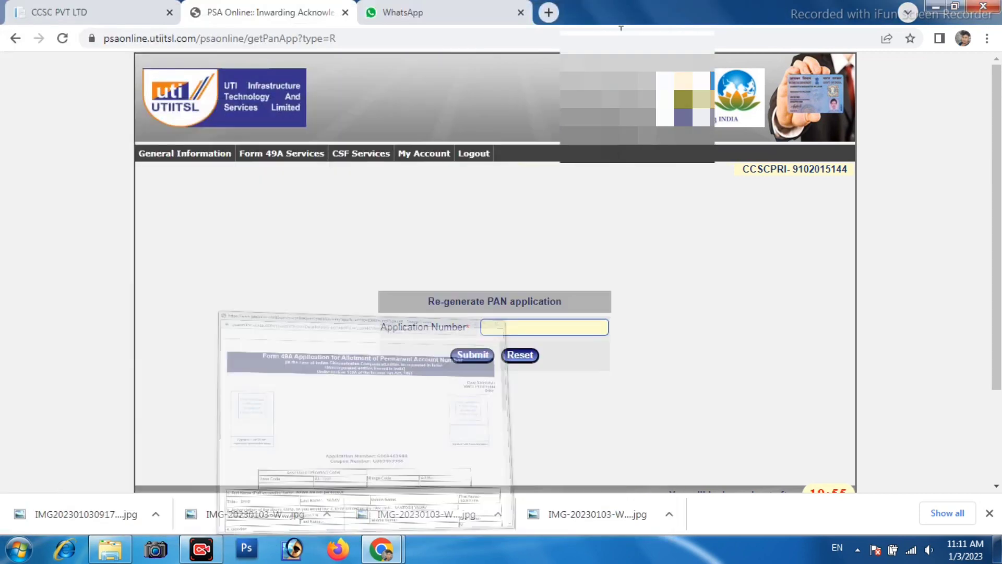
Step: Launch Photoshop and open page 1 of the saved Form 49A PDF, rasterized with default settings
{"action": "left_click", "coordinate": [933, 7]}
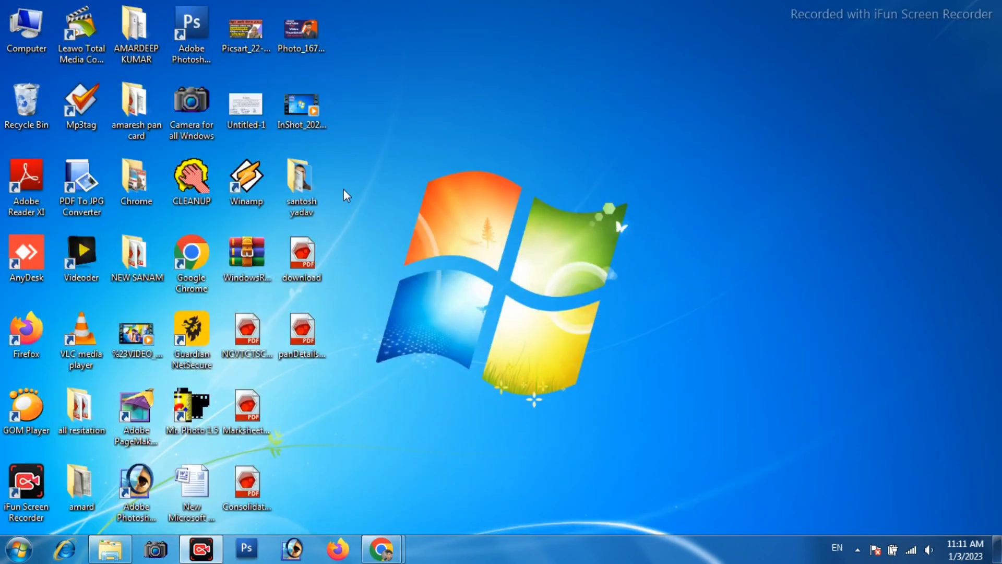
{"action": "left_click", "coordinate": [294, 549]}
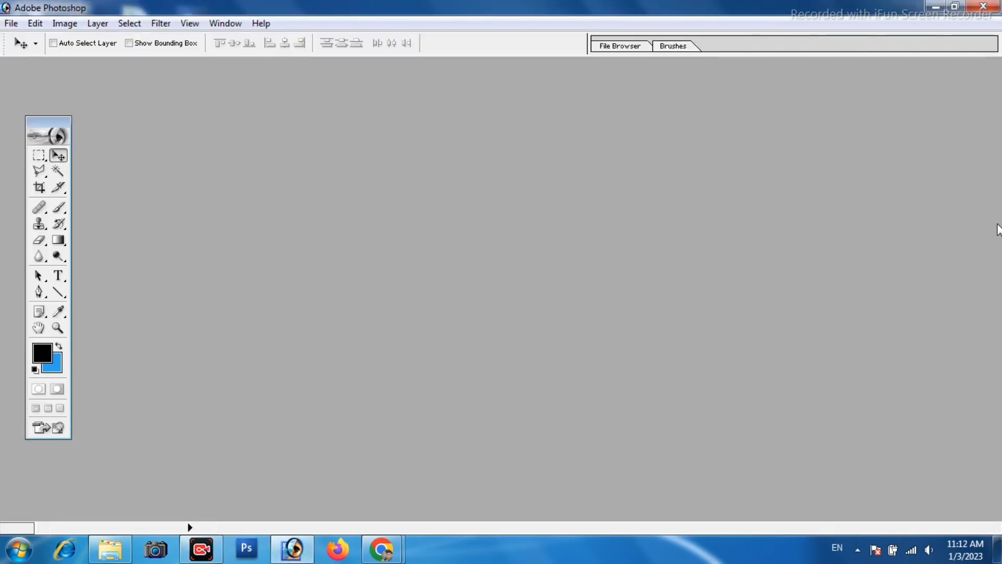
{"action": "left_click", "coordinate": [954, 7]}
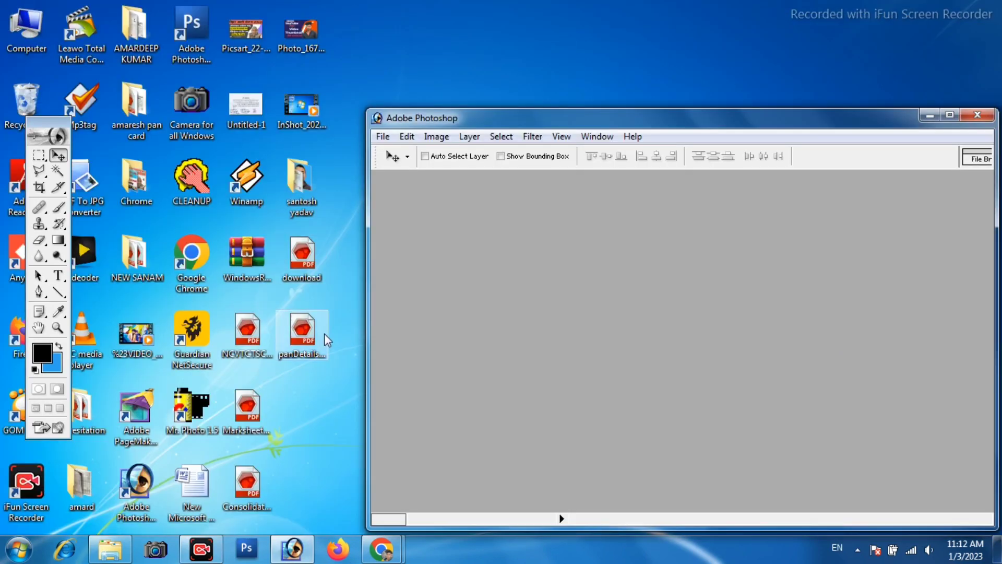
{"action": "left_click_drag", "start_coordinate": [308, 343], "coordinate": [606, 308]}
{"action": "left_click", "coordinate": [773, 267]}
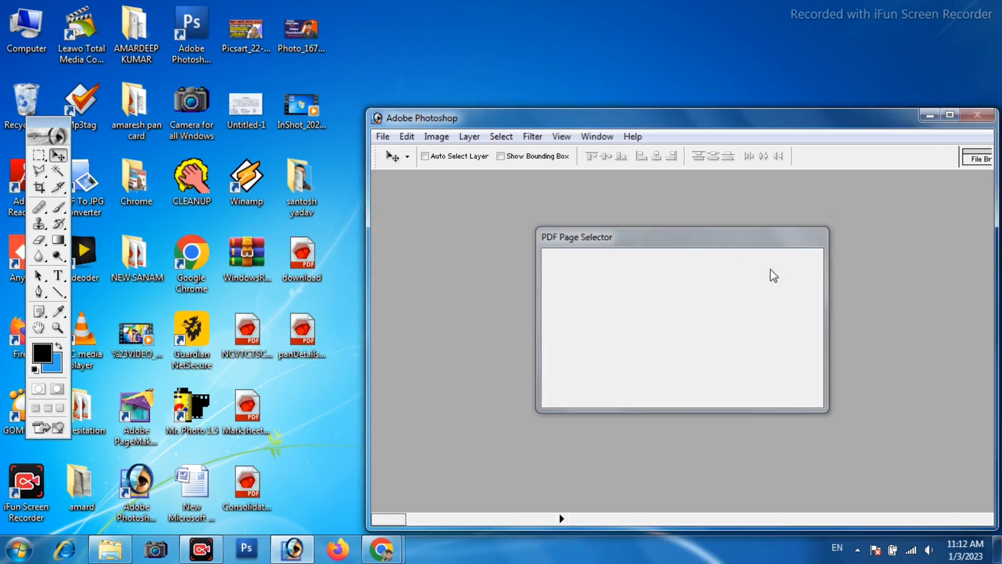
{"action": "left_click", "coordinate": [606, 228]}
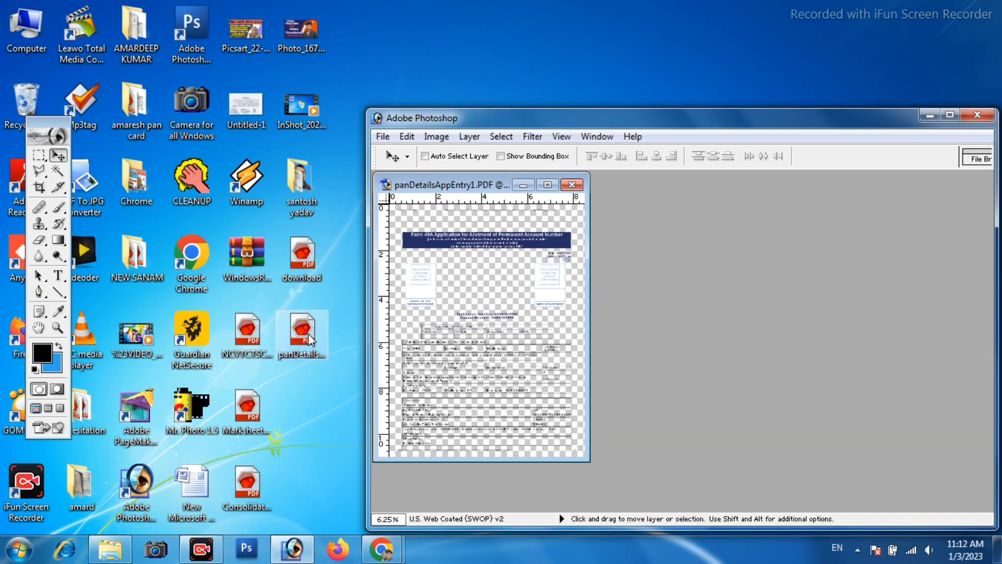
Step: Open page 2 of the same PDF as a second rasterized image
{"action": "left_click_drag", "start_coordinate": [643, 296], "coordinate": [644, 296]}
{"action": "left_click_drag", "start_coordinate": [715, 312], "coordinate": [715, 381]}
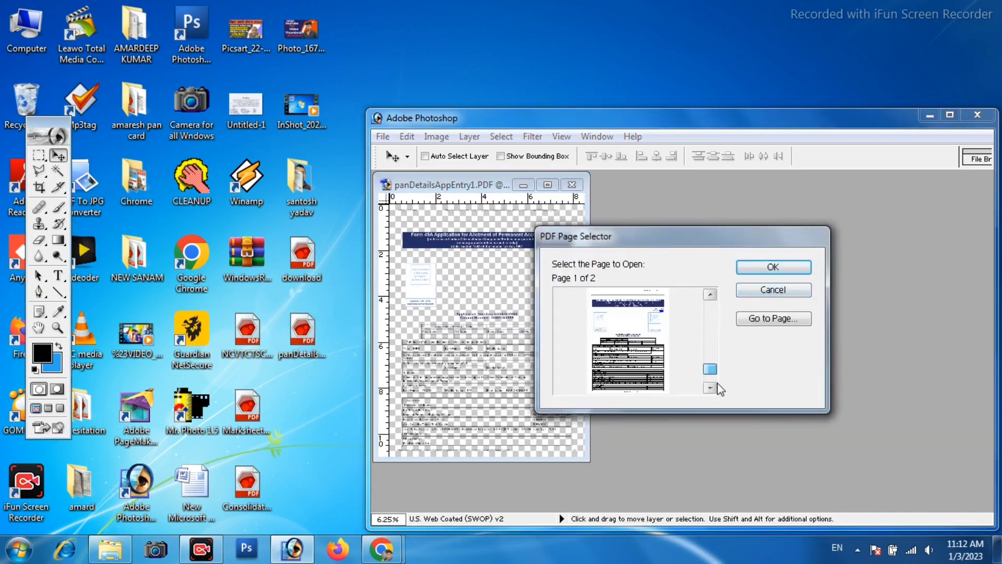
{"action": "left_click", "coordinate": [772, 268]}
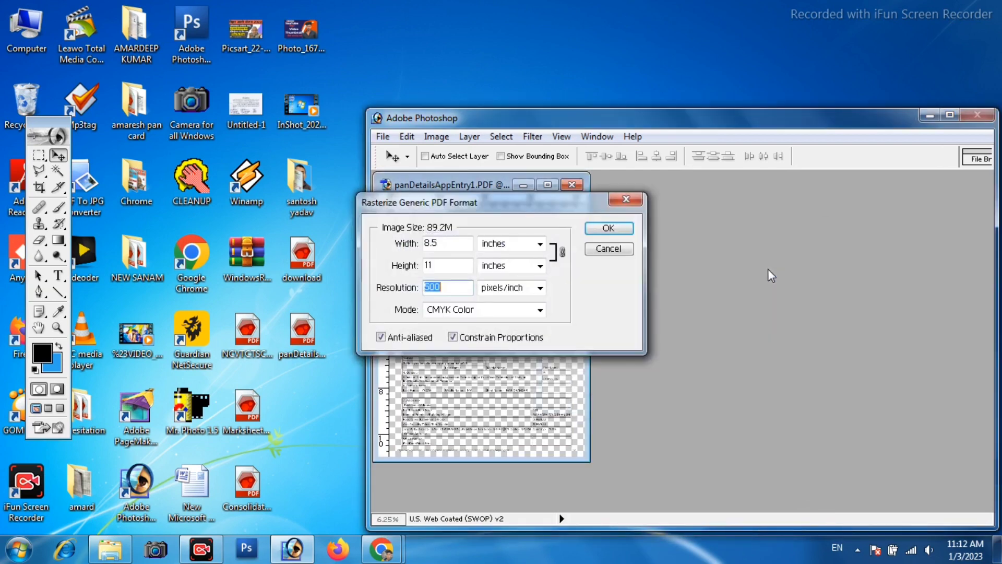
{"action": "left_click", "coordinate": [617, 229]}
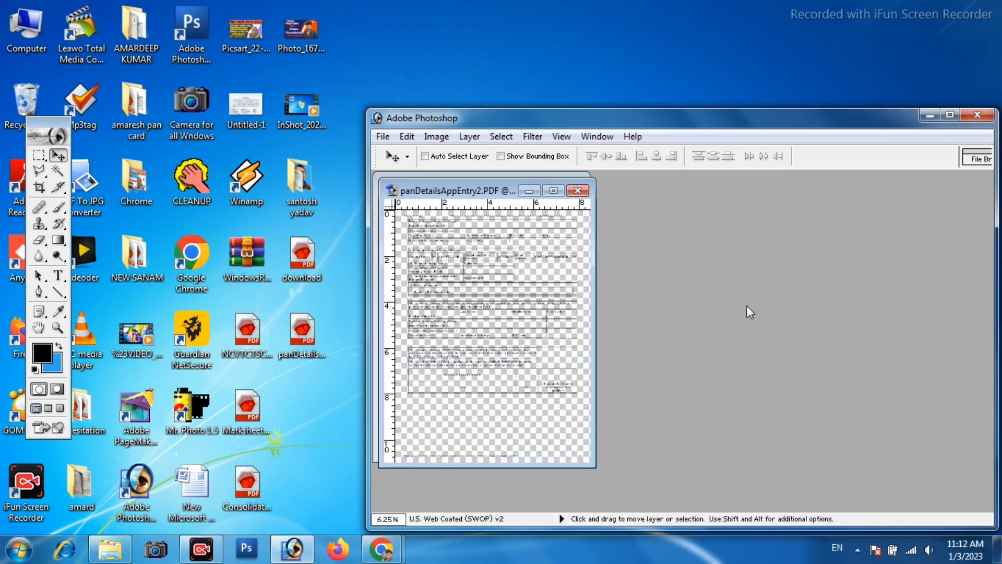
Step: Open the applicant's signature and photo.jpg images in Photoshop from their folder
{"action": "double_click", "coordinate": [308, 195]}
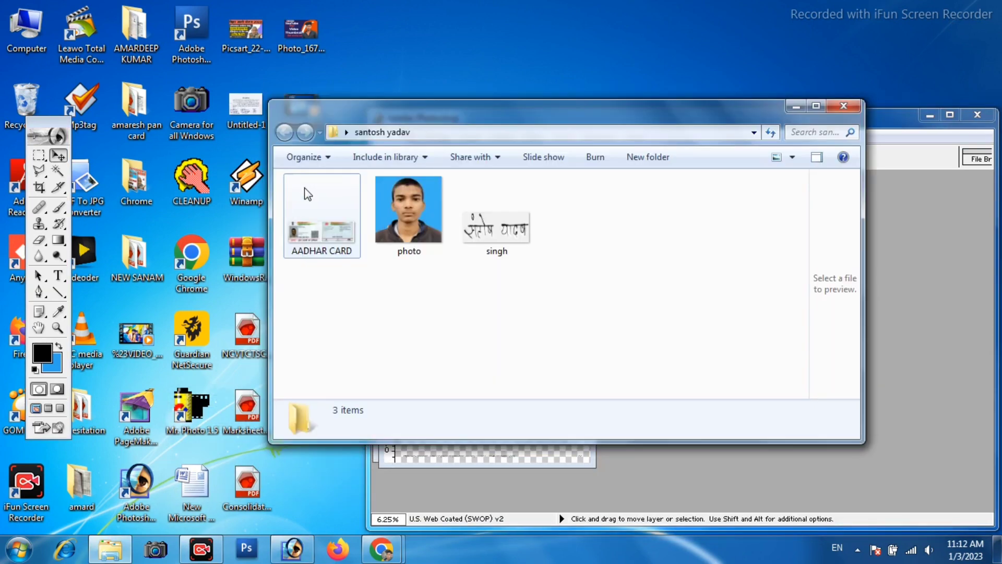
{"action": "left_click_drag", "start_coordinate": [658, 117], "coordinate": [508, 107]}
{"action": "left_click_drag", "start_coordinate": [347, 216], "coordinate": [862, 268]}
{"action": "left_click_drag", "start_coordinate": [274, 214], "coordinate": [786, 288]}
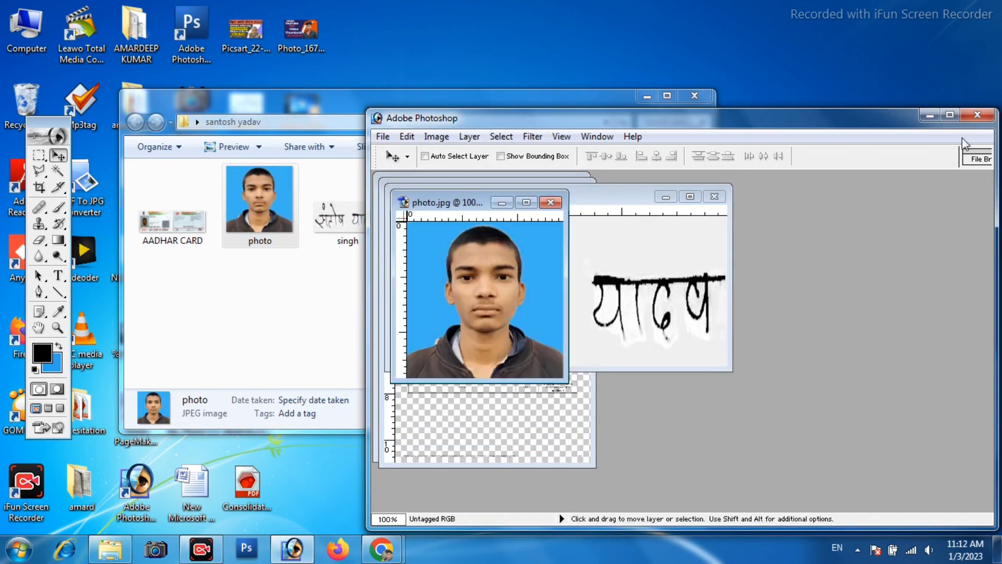
Step: Arrange the photo, signature and page 2 windows aside and maximize panDetailsAppEntry1.PDF
{"action": "left_click", "coordinate": [949, 117]}
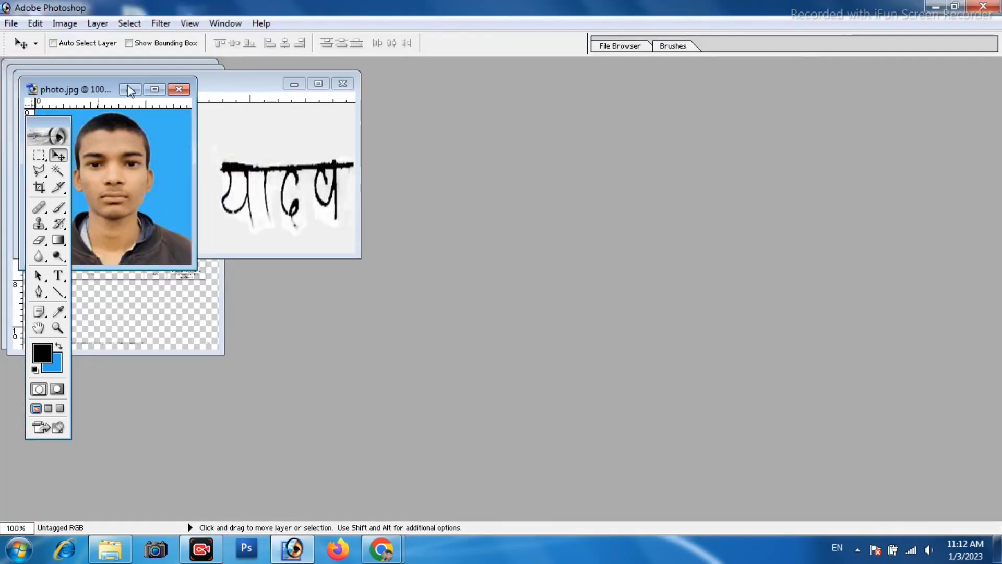
{"action": "left_click_drag", "start_coordinate": [112, 96], "coordinate": [582, 104]}
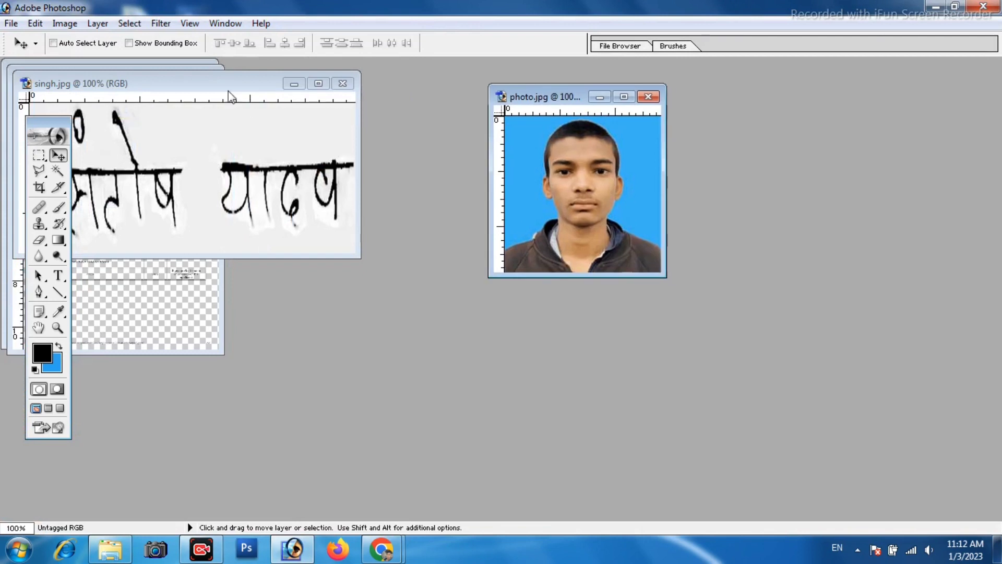
{"action": "left_click", "coordinate": [312, 107]}
{"action": "left_click_drag", "start_coordinate": [205, 87], "coordinate": [741, 113]}
{"action": "left_click", "coordinate": [109, 79]}
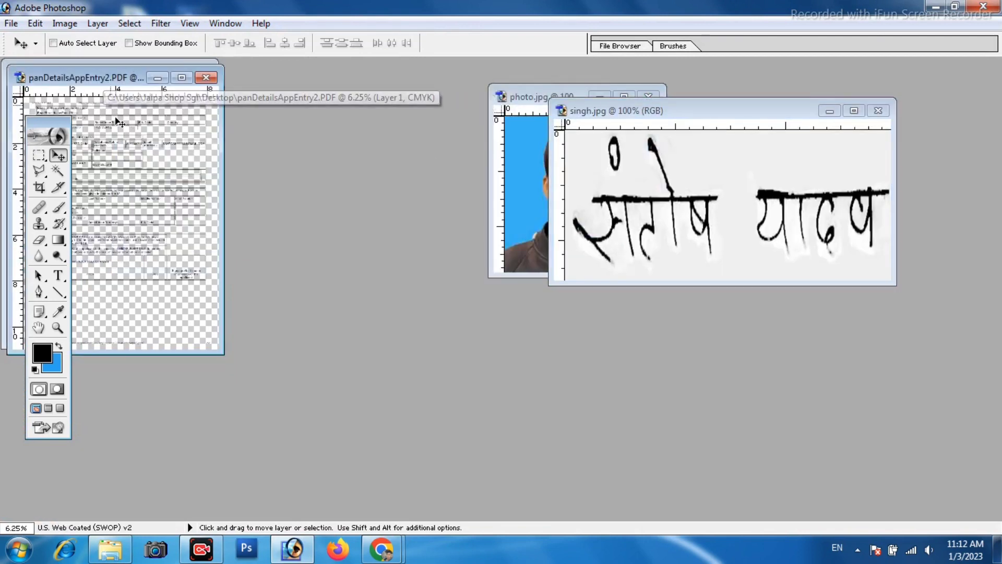
{"action": "left_click_drag", "start_coordinate": [109, 79], "coordinate": [254, 247]}
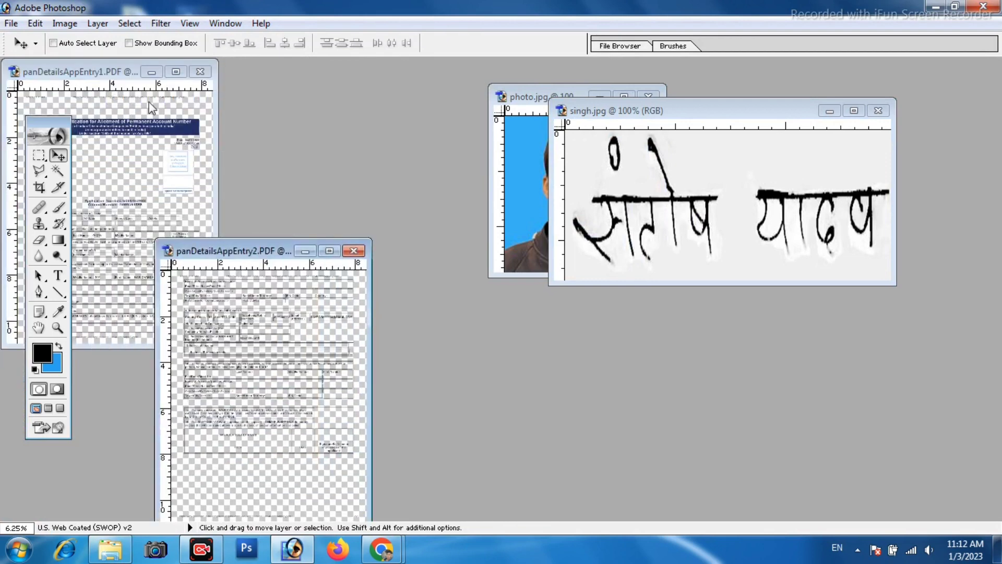
{"action": "left_click", "coordinate": [182, 77]}
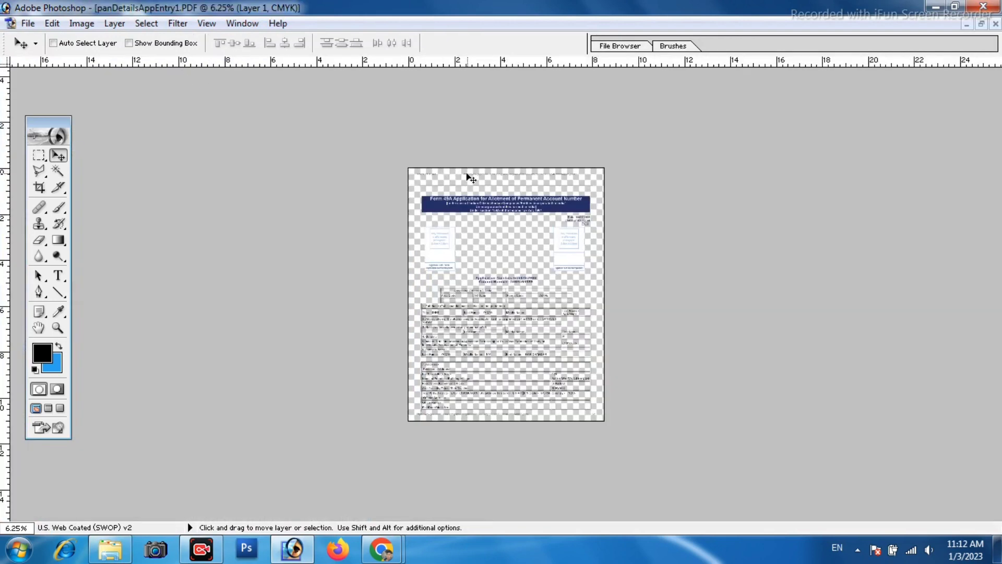
Step: Copy the photo and signature images onto Form 49A page 1 as new layers
{"action": "key", "text": "ctrl+plus"}
{"action": "key", "text": "ctrl+plus"}
{"action": "key", "text": "ctrl+plus"}
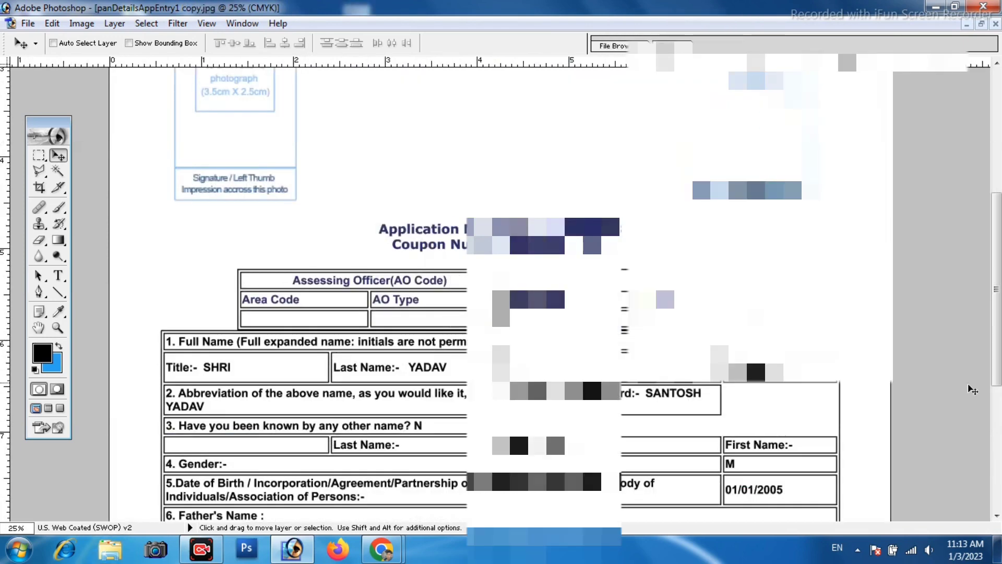
{"action": "scroll", "coordinate": [972, 389], "scroll_direction": "up", "scroll_amount": 5}
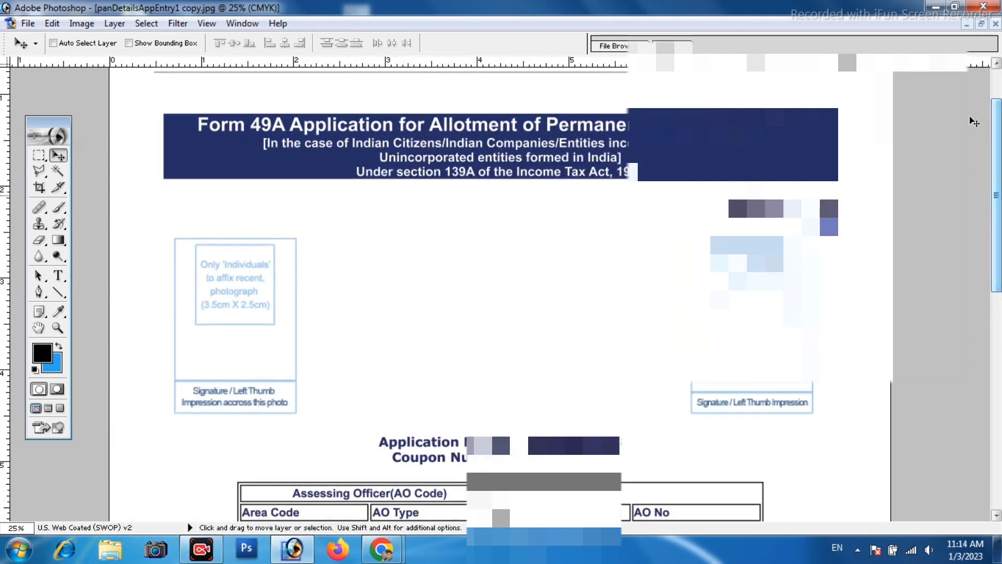
{"action": "left_click", "coordinate": [981, 24]}
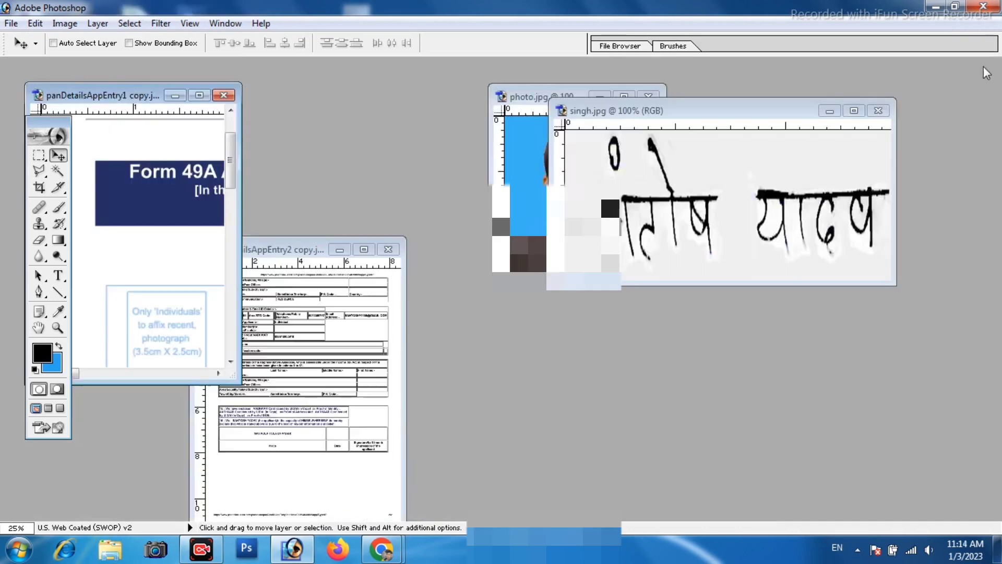
{"action": "left_click", "coordinate": [525, 213]}
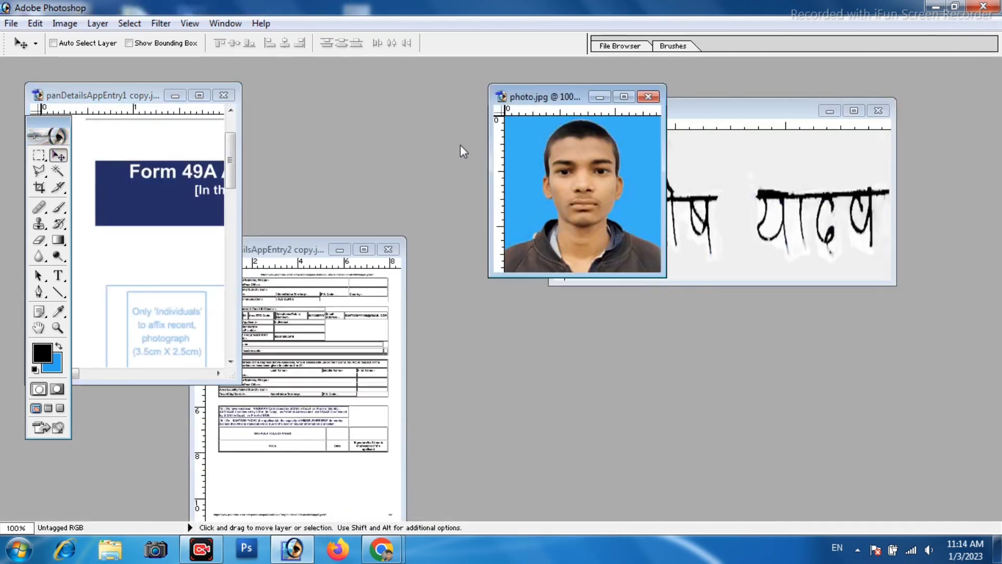
{"action": "left_click_drag", "start_coordinate": [558, 181], "coordinate": [161, 179]}
{"action": "left_click", "coordinate": [798, 191]}
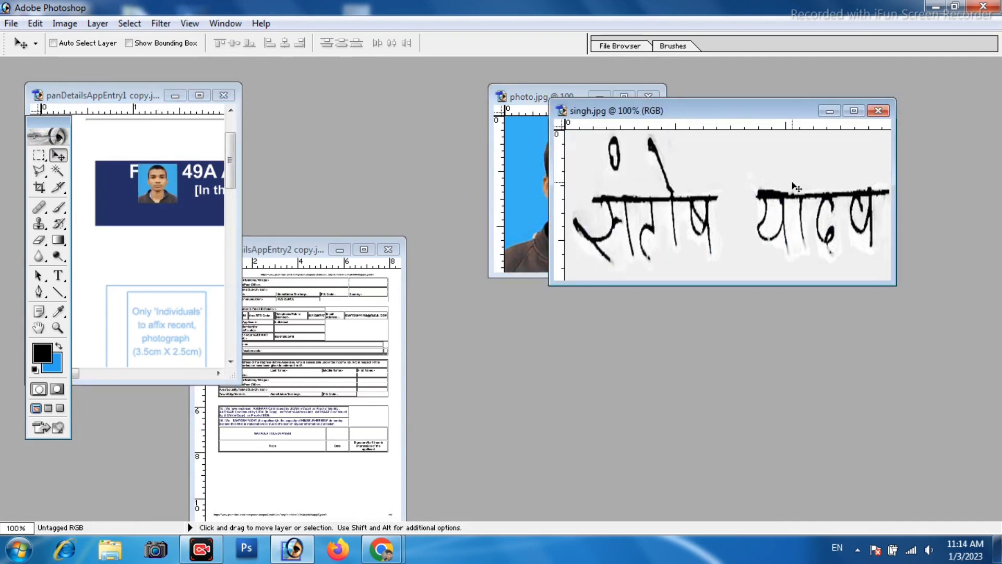
{"action": "mouse_move", "coordinate": [796, 189]}
{"action": "left_mouse_down"}
{"action": "mouse_move", "coordinate": [660, 219]}
{"action": "mouse_move", "coordinate": [324, 252]}
{"action": "mouse_move", "coordinate": [172, 243]}
{"action": "left_mouse_up"}
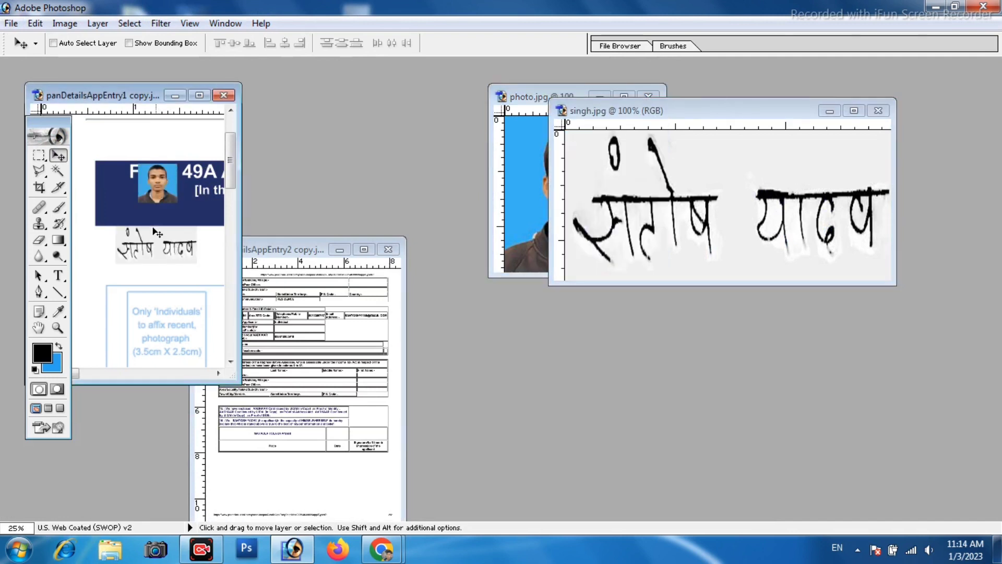
{"action": "left_click", "coordinate": [199, 95]}
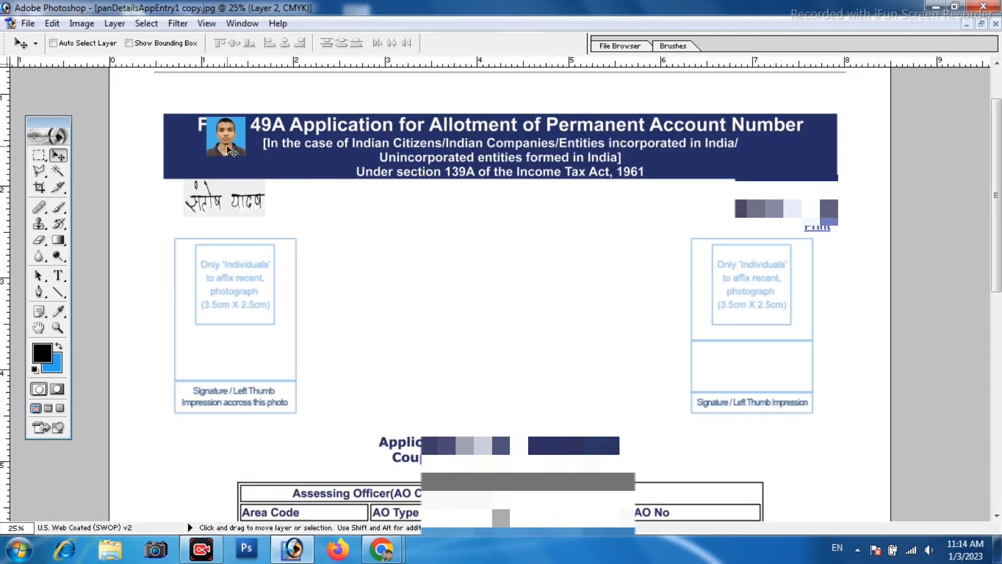
Step: Move the photo into the left photograph box and scale it to fill the box
{"action": "left_click_drag", "start_coordinate": [236, 150], "coordinate": [308, 371]}
{"action": "key", "text": "ctrl+t"}
{"action": "left_click_drag", "start_coordinate": [245, 313], "coordinate": [226, 299]}
{"action": "left_click_drag", "start_coordinate": [230, 351], "coordinate": [235, 378]}
{"action": "left_click_drag", "start_coordinate": [279, 301], "coordinate": [294, 306]}
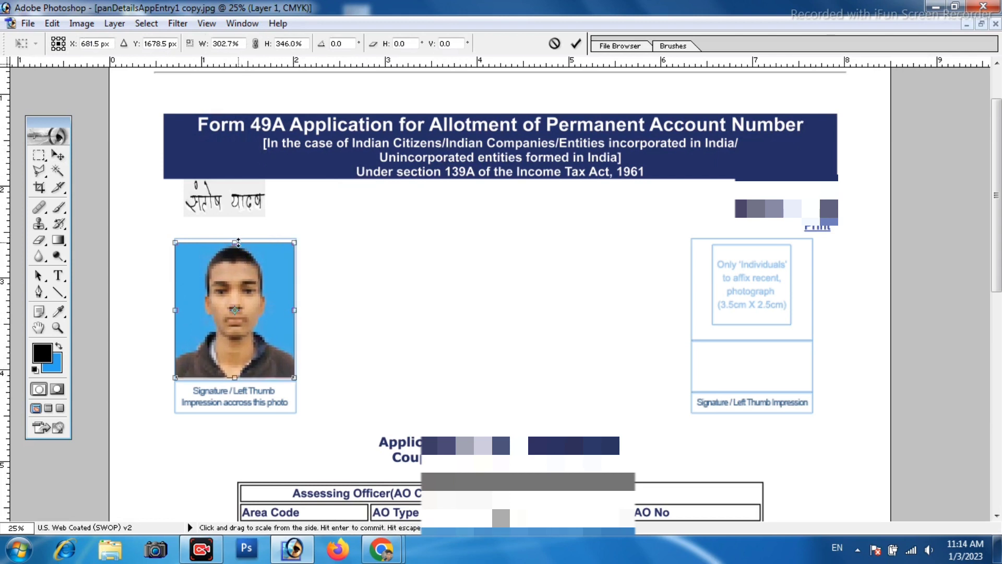
{"action": "left_click_drag", "start_coordinate": [239, 241], "coordinate": [245, 240]}
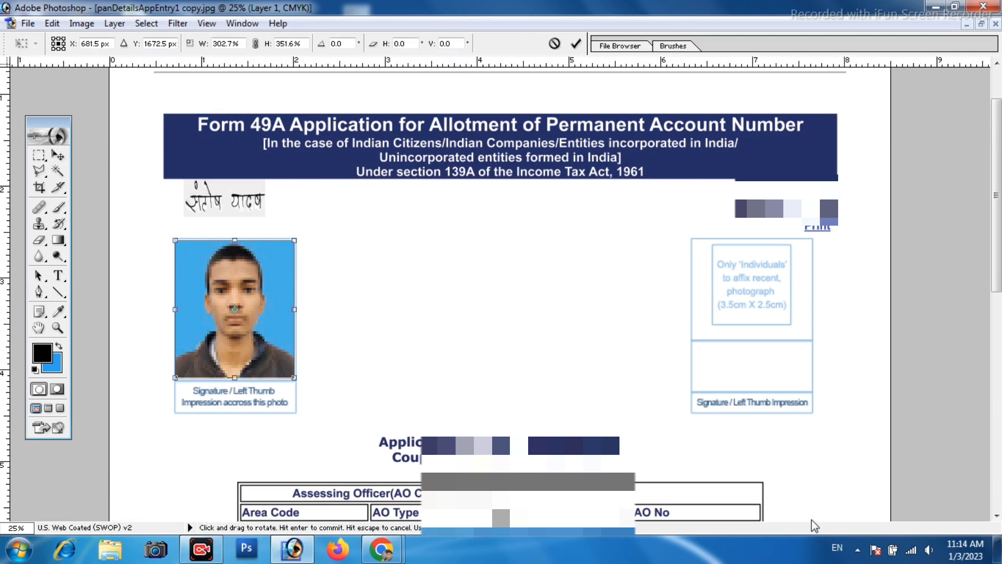
{"action": "left_click_drag", "start_coordinate": [294, 377], "coordinate": [296, 379]}
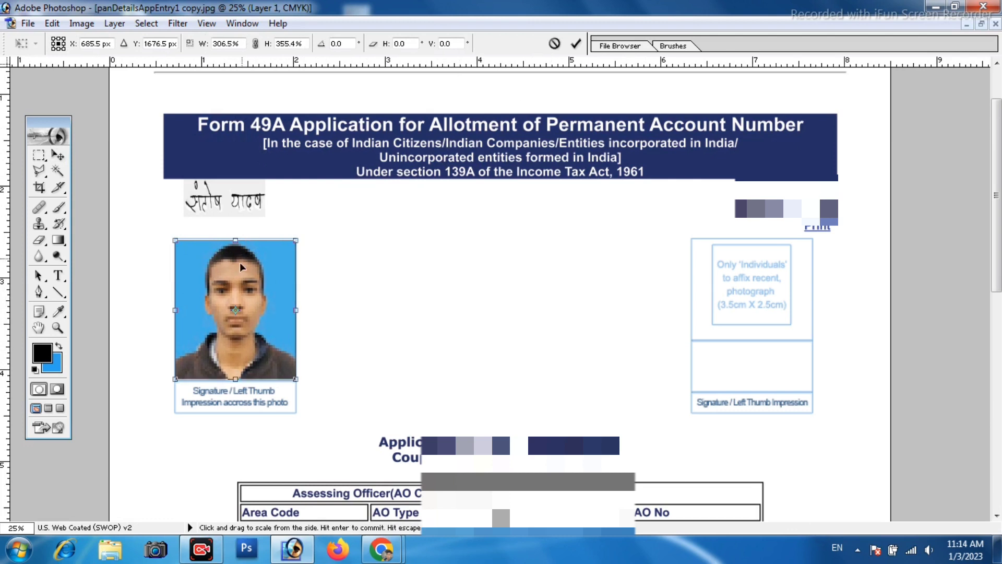
{"action": "left_click", "coordinate": [577, 45]}
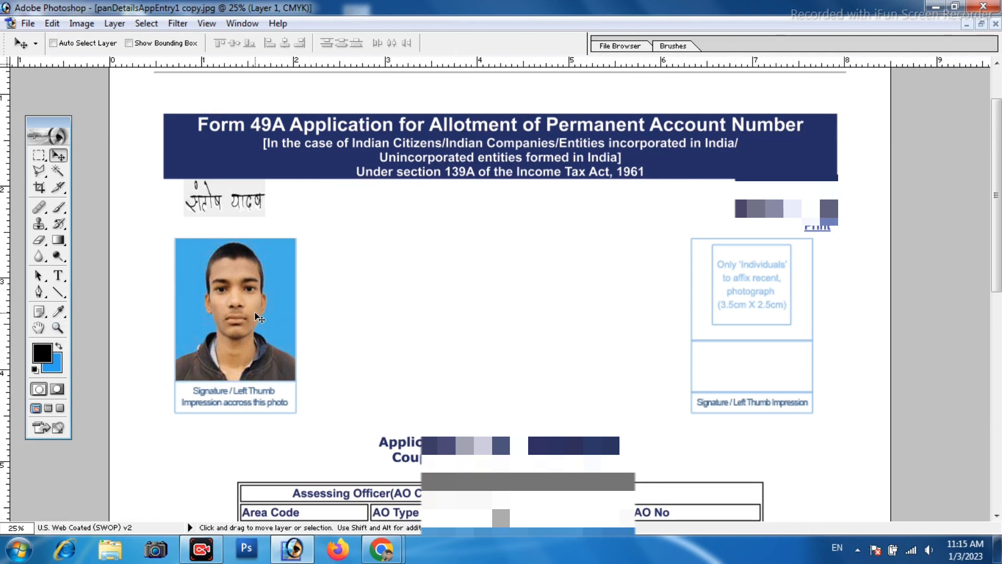
Step: Duplicate the photo into the right photograph box and stretch its top and bottom to fill it
{"action": "left_click_drag", "start_coordinate": [259, 318], "coordinate": [768, 319]}
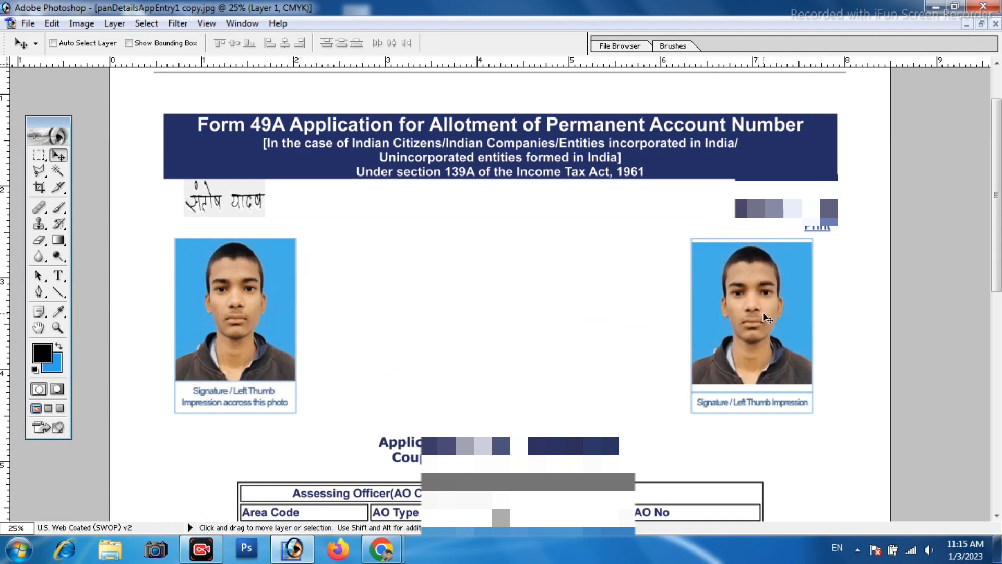
{"action": "key", "text": "ctrl+t"}
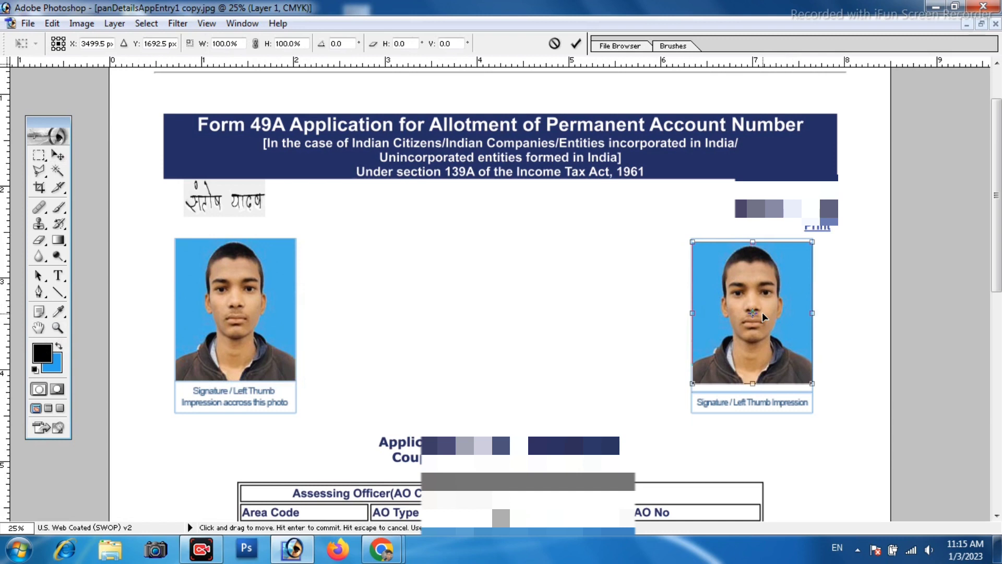
{"action": "left_click_drag", "start_coordinate": [753, 242], "coordinate": [753, 238]}
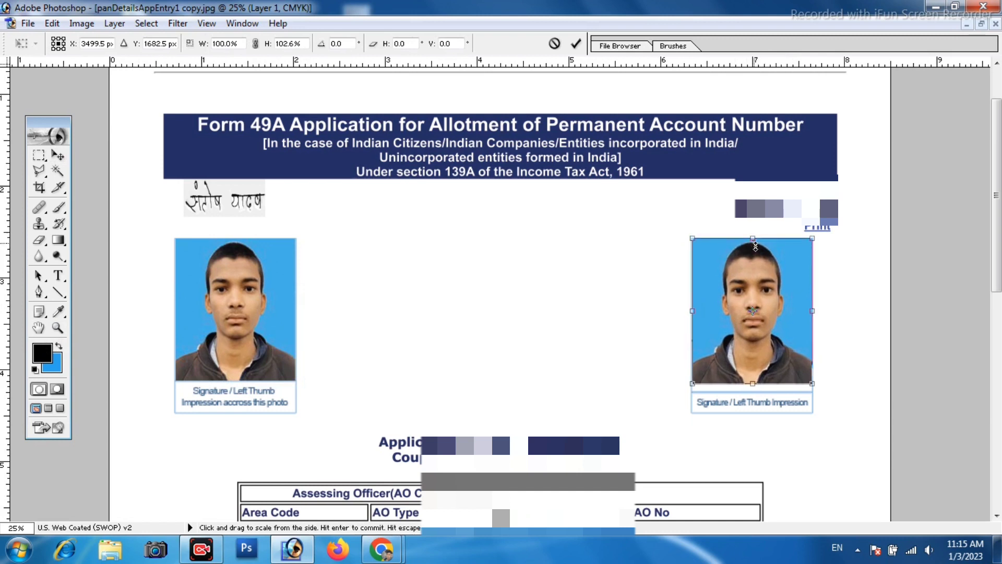
{"action": "left_click_drag", "start_coordinate": [752, 384], "coordinate": [752, 392]}
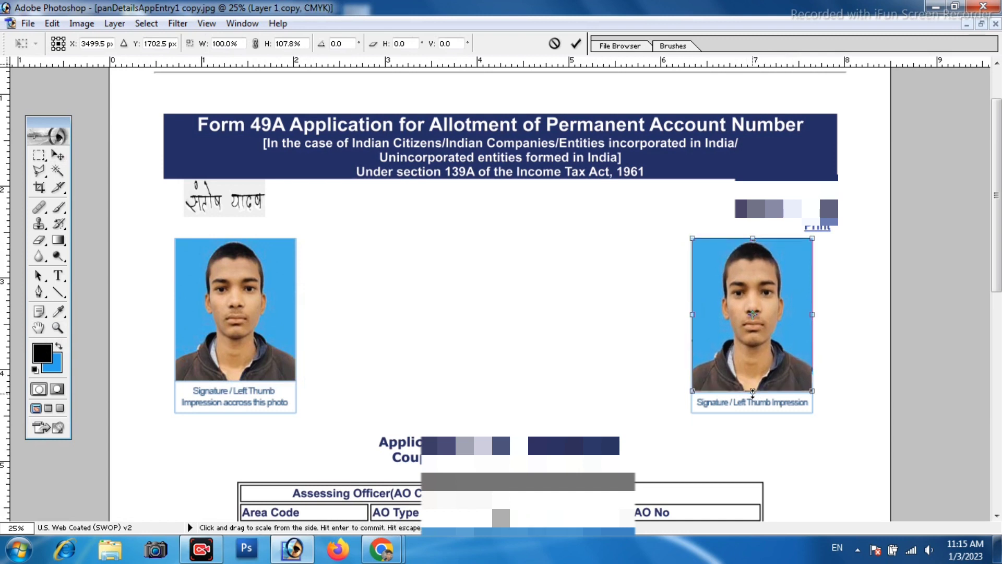
{"action": "left_click_drag", "start_coordinate": [756, 241], "coordinate": [756, 241]}
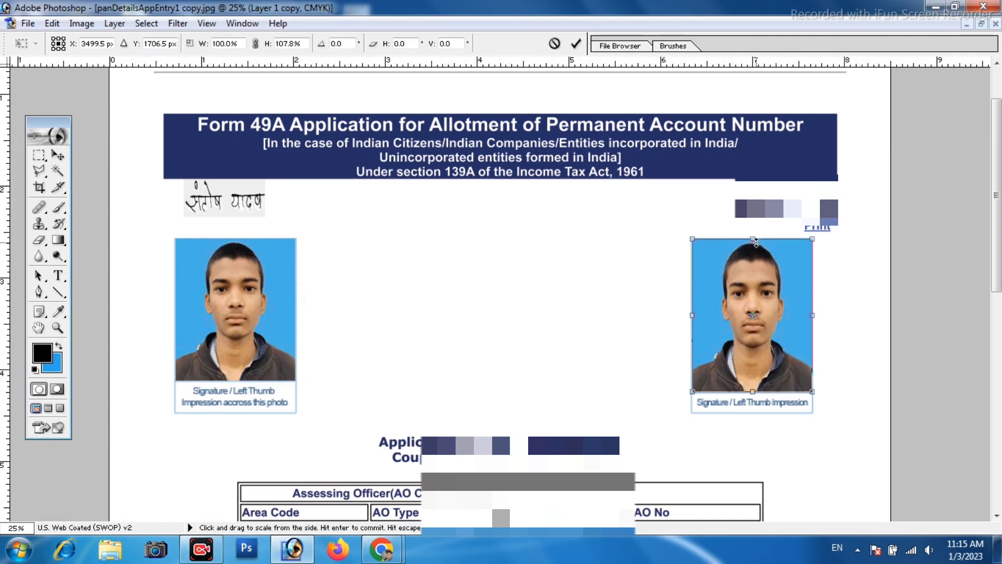
{"action": "left_click", "coordinate": [577, 45]}
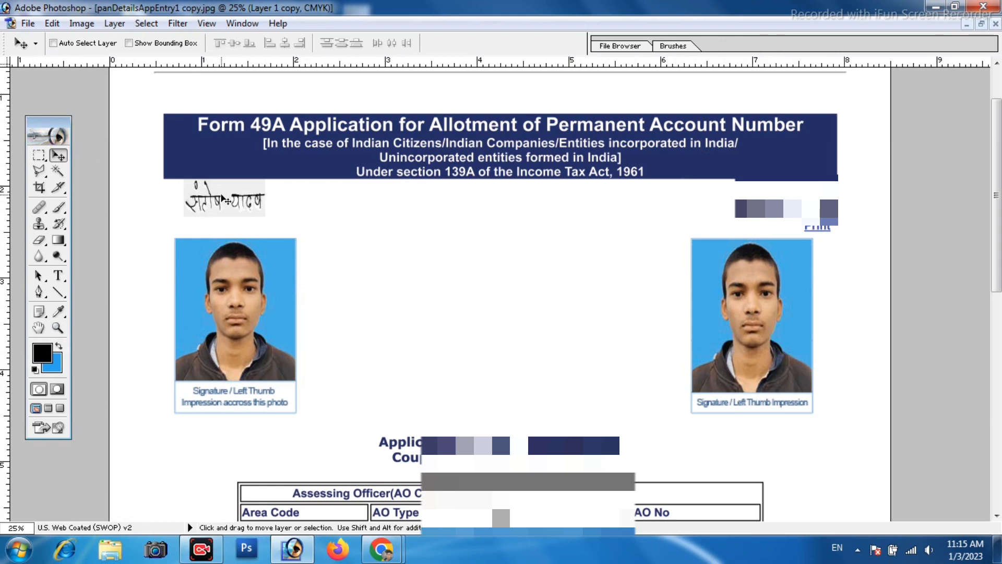
{"action": "left_click", "coordinate": [223, 199], "text": "ctrl"}
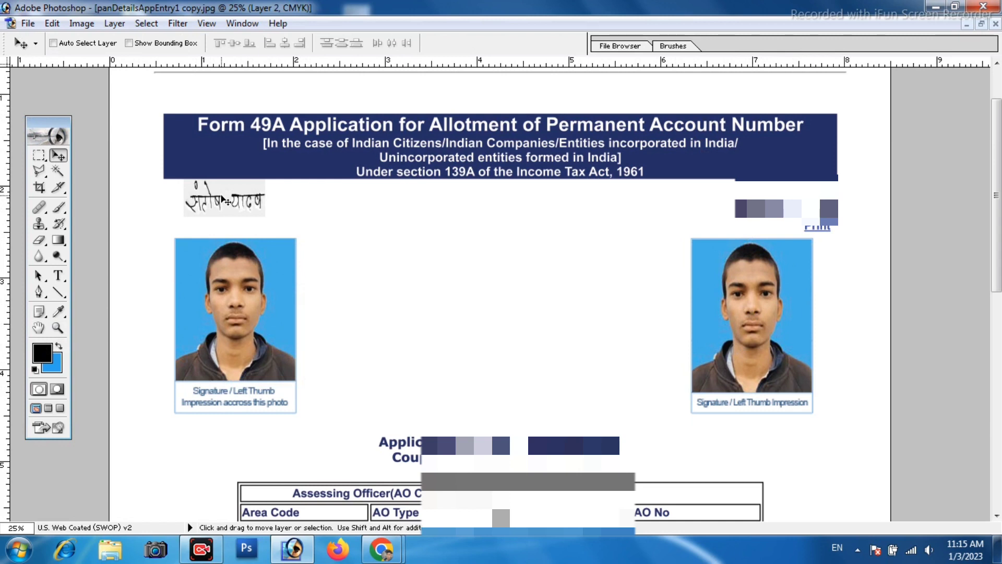
Step: Squash the signature into the strip under the left photo, then copy it under the right photo
{"action": "mouse_move", "coordinate": [223, 199]}
{"action": "left_mouse_down"}
{"action": "mouse_move", "coordinate": [244, 259]}
{"action": "mouse_move", "coordinate": [241, 373]}
{"action": "mouse_move", "coordinate": [229, 408]}
{"action": "mouse_move", "coordinate": [220, 401]}
{"action": "left_mouse_up"}
{"action": "key", "text": "ctrl+t"}
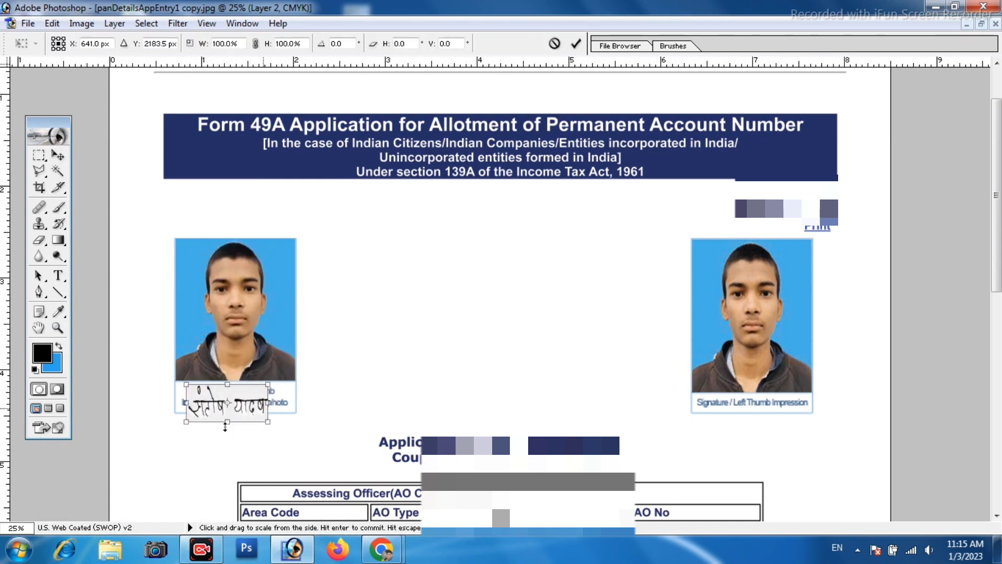
{"action": "mouse_move", "coordinate": [230, 425]}
{"action": "left_mouse_down"}
{"action": "mouse_move", "coordinate": [231, 412]}
{"action": "mouse_move", "coordinate": [295, 398]}
{"action": "left_mouse_up"}
{"action": "left_click_drag", "start_coordinate": [186, 402], "coordinate": [174, 399]}
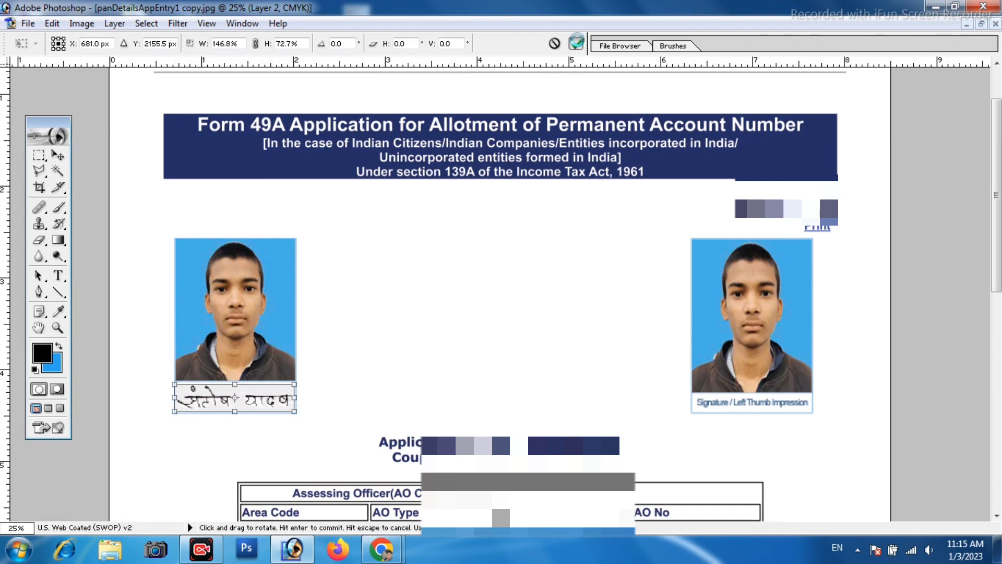
{"action": "key", "text": "Return"}
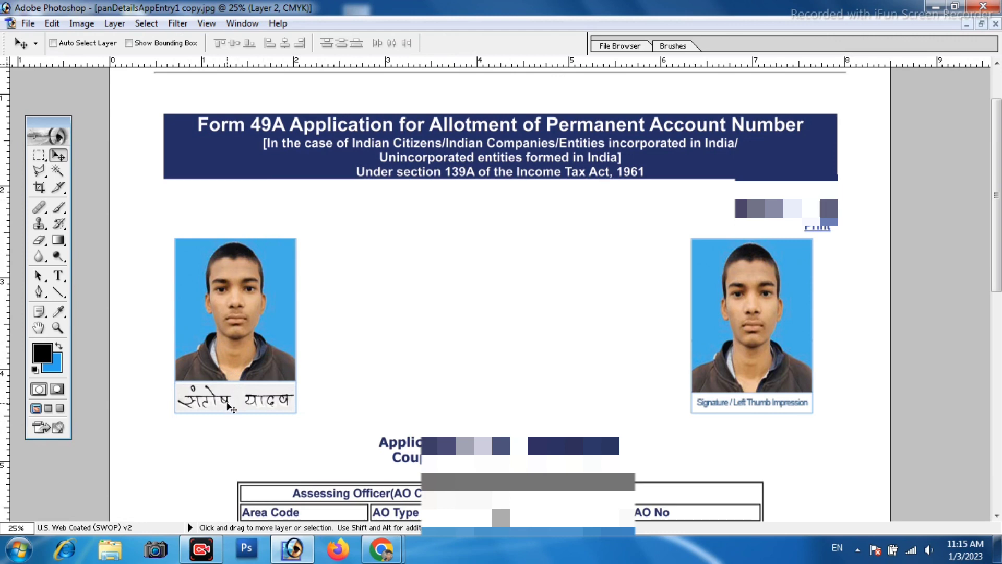
{"action": "left_click_drag", "start_coordinate": [231, 409], "coordinate": [764, 411]}
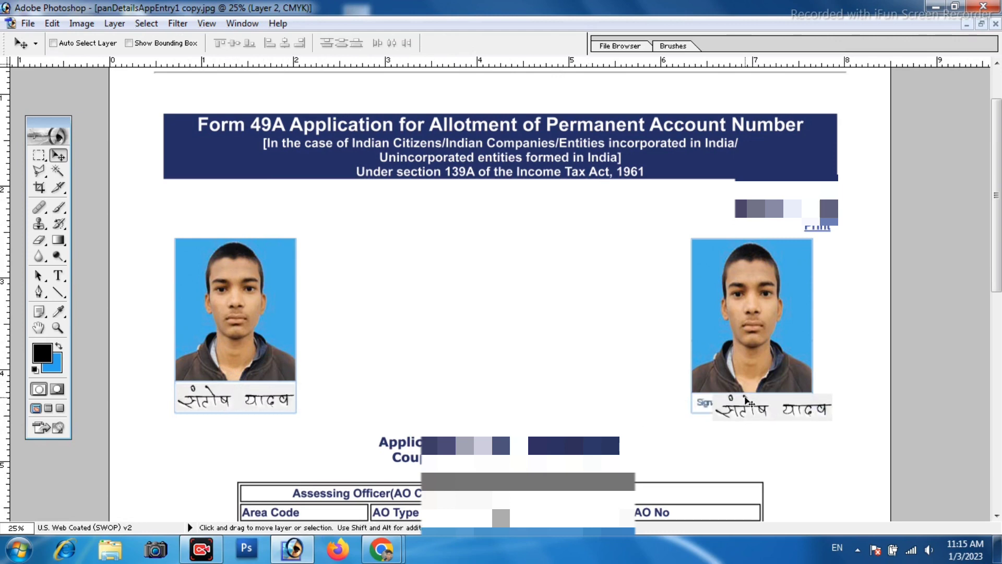
Step: Shift the signature copy left and resize it to fit the strip beneath the right photo
{"action": "key", "text": "ctrl+plus"}
{"action": "left_click_drag", "start_coordinate": [586, 517], "coordinate": [840, 507]}
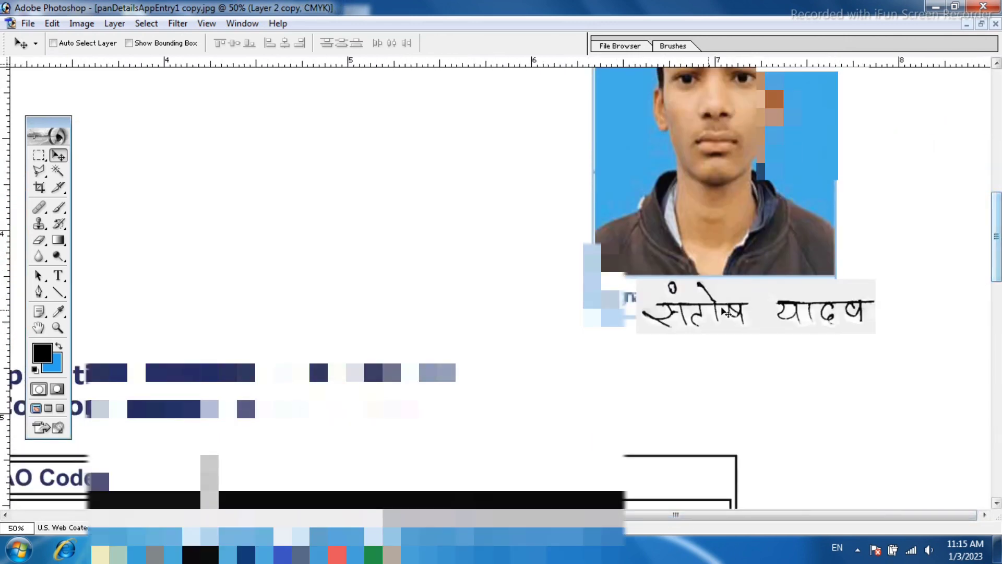
{"action": "left_click_drag", "start_coordinate": [727, 312], "coordinate": [688, 304]}
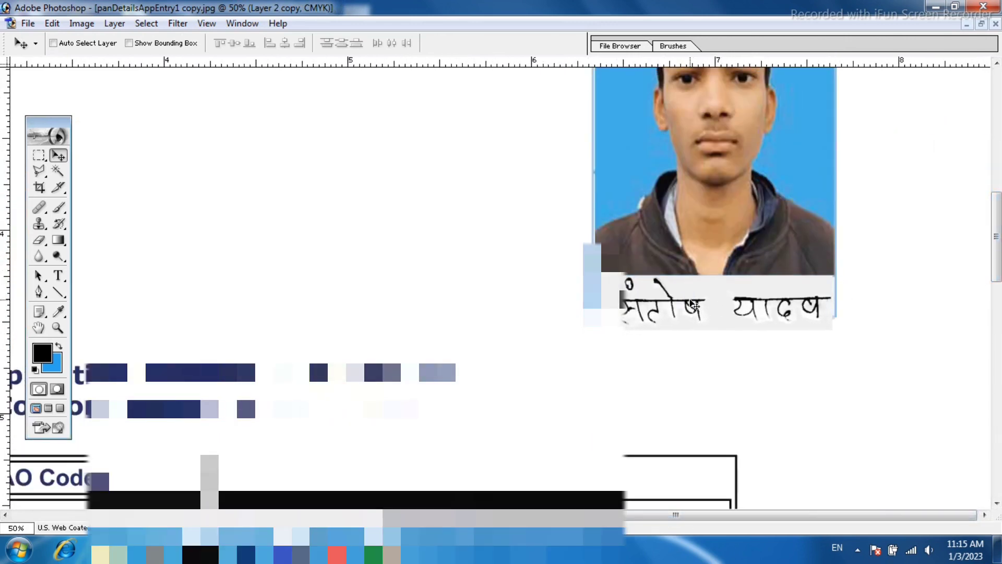
{"action": "key", "text": "ctrl+t"}
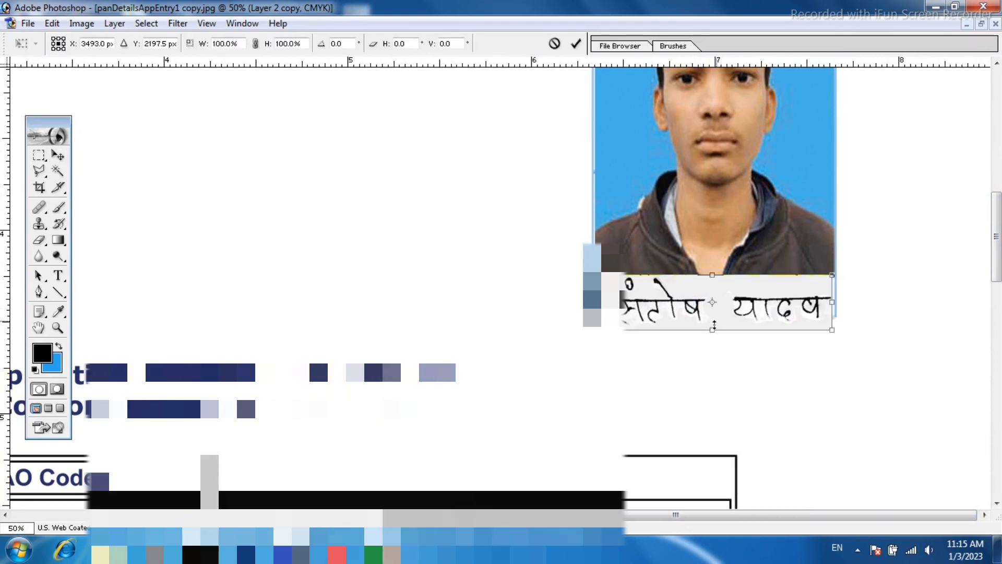
{"action": "left_click_drag", "start_coordinate": [713, 329], "coordinate": [711, 314]}
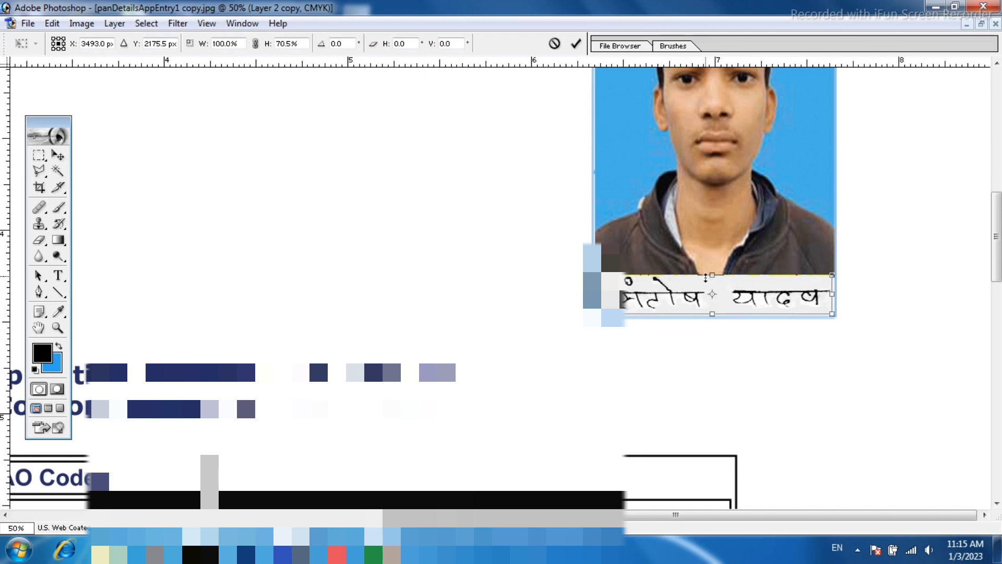
{"action": "left_click_drag", "start_coordinate": [712, 275], "coordinate": [711, 277]}
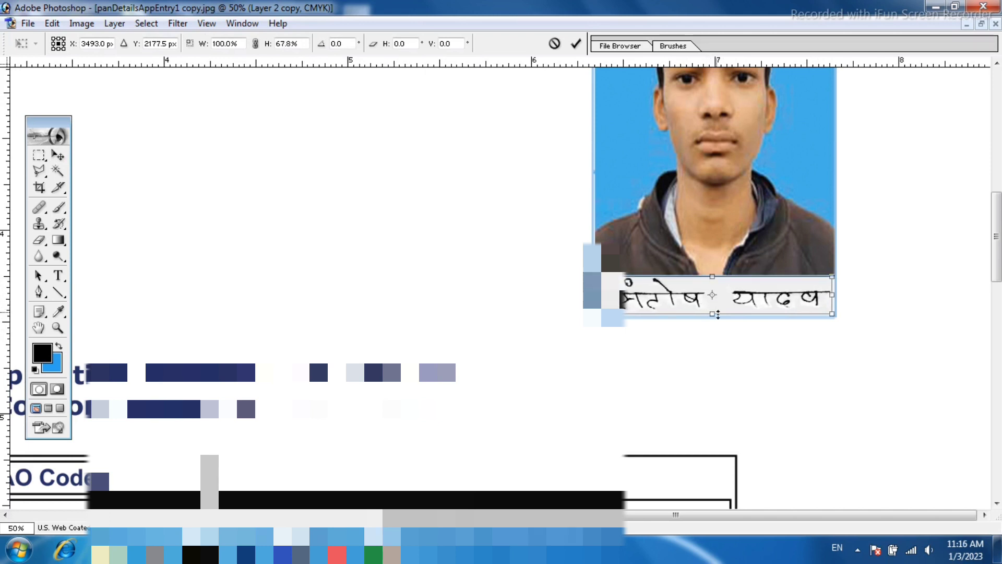
{"action": "left_click_drag", "start_coordinate": [718, 315], "coordinate": [717, 316]}
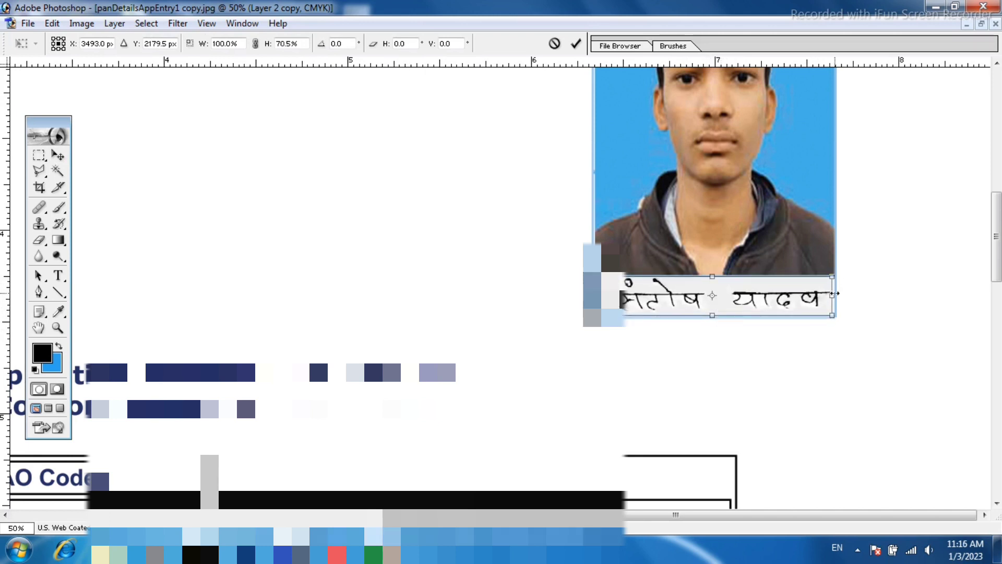
{"action": "left_click_drag", "start_coordinate": [836, 294], "coordinate": [838, 294]}
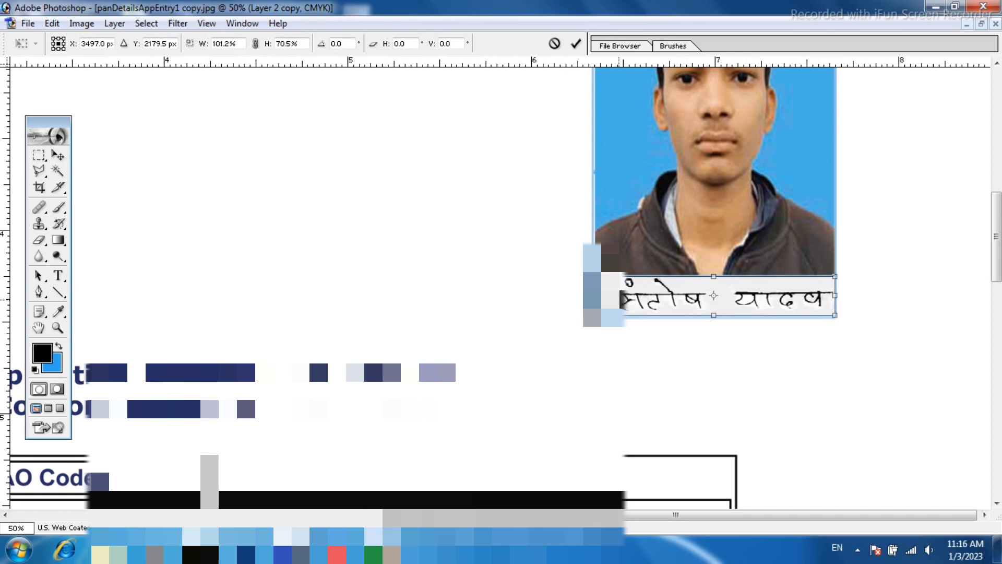
{"action": "left_click", "coordinate": [576, 43]}
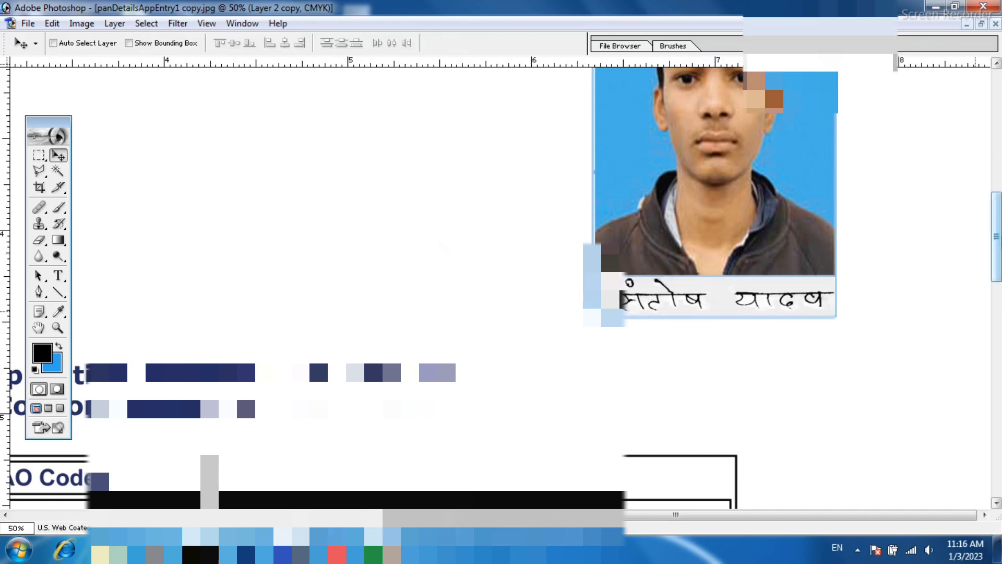
Step: Review the whole form, merge the photo and signature layers into it, and restore its window
{"action": "key", "text": "ctrl+minus"}
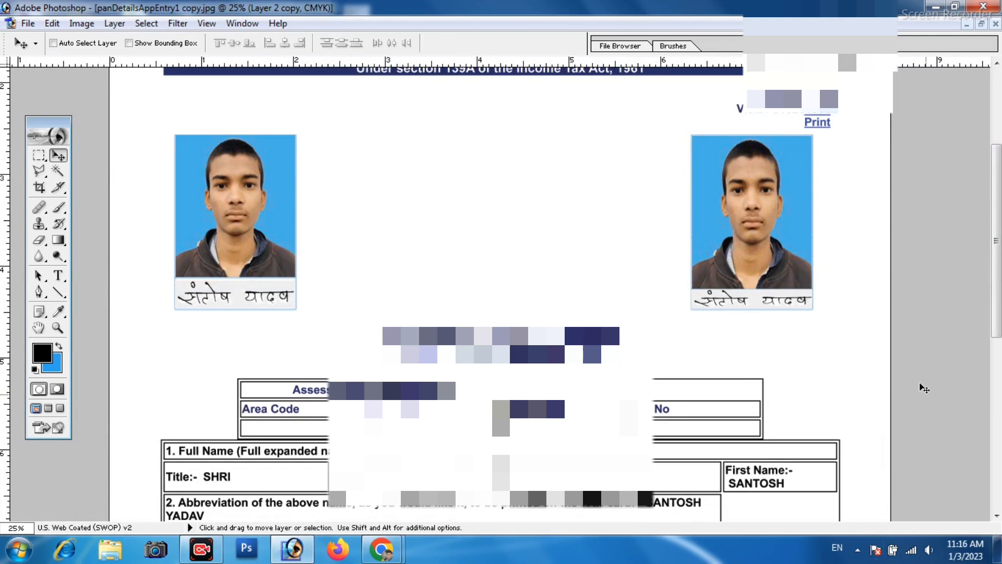
{"action": "left_click_drag", "start_coordinate": [998, 288], "coordinate": [998, 460]}
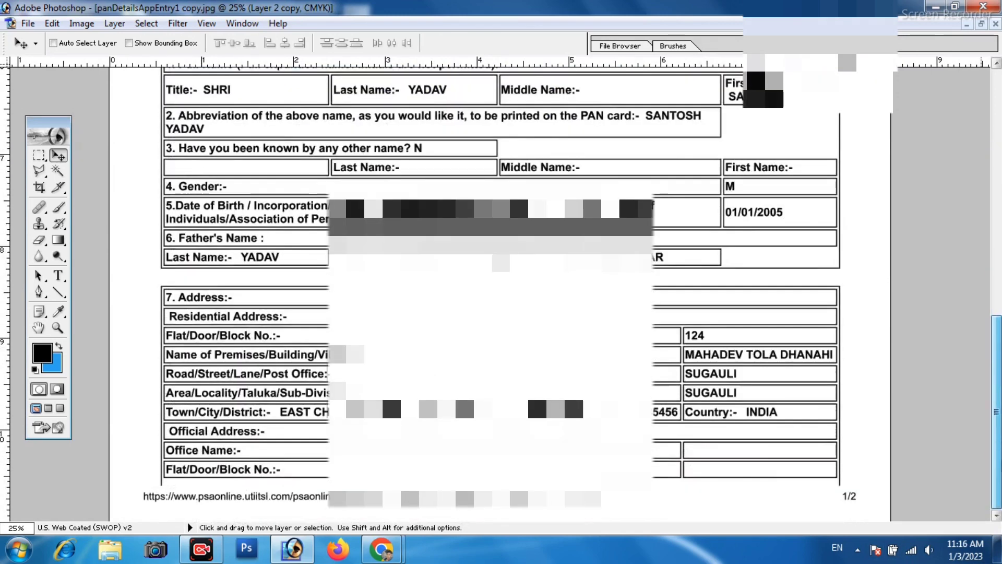
{"action": "left_click_drag", "start_coordinate": [998, 402], "coordinate": [988, 256]}
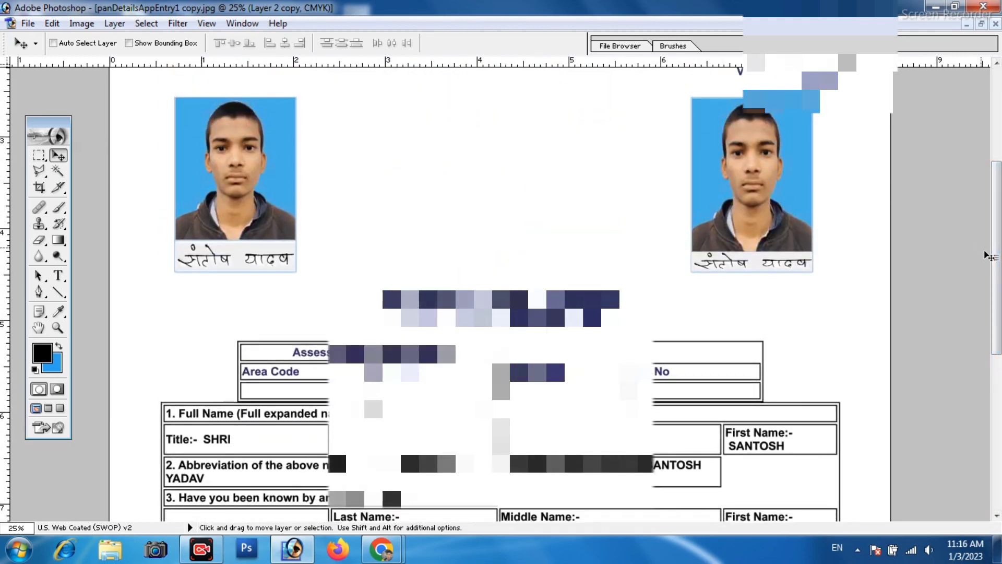
{"action": "key", "text": "ctrl+e"}
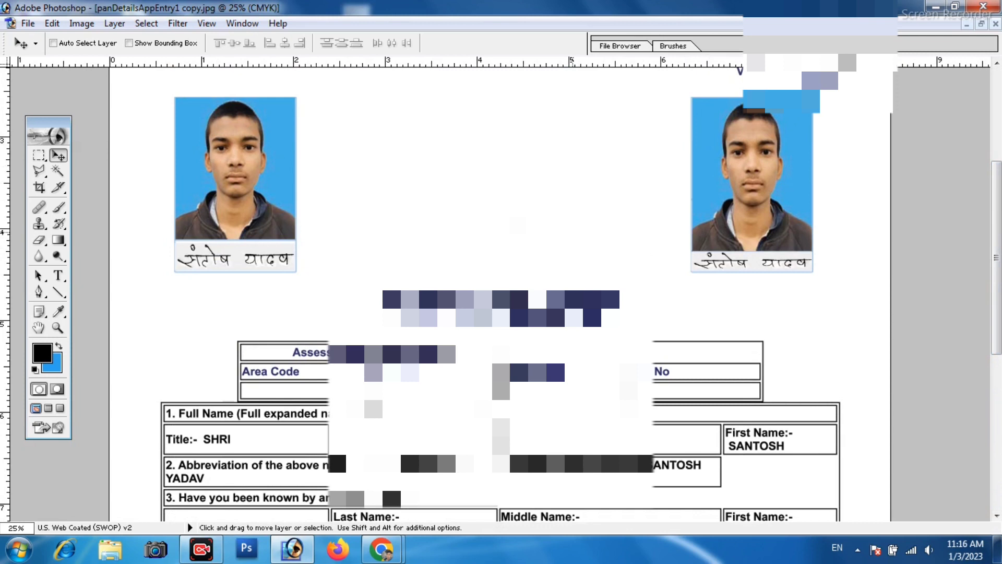
{"action": "left_click", "coordinate": [983, 24]}
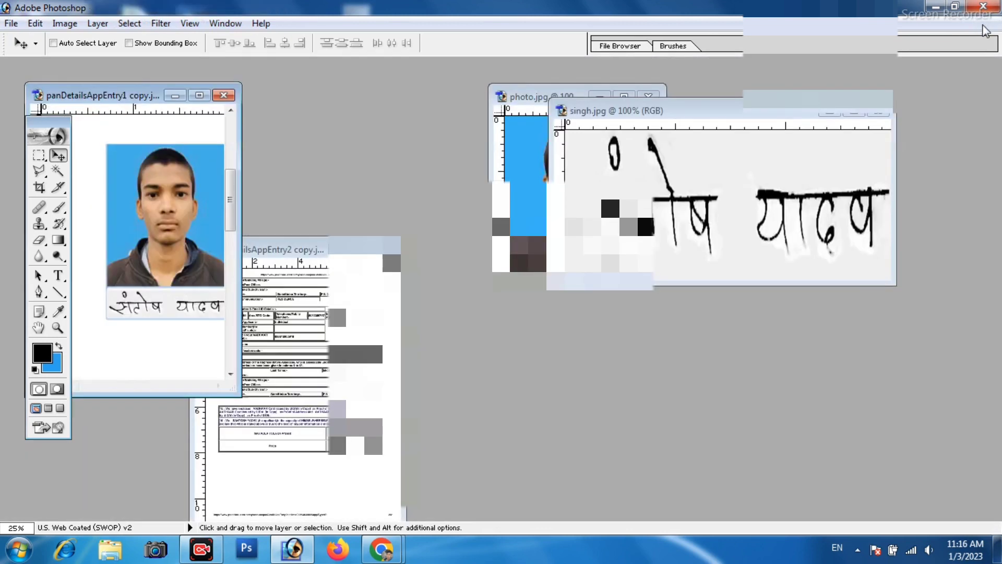
Step: Maximize panDetailsAppEntry2, zoom in to inspect its signature section, then restore it to a floating window
{"action": "double_click", "coordinate": [352, 252]}
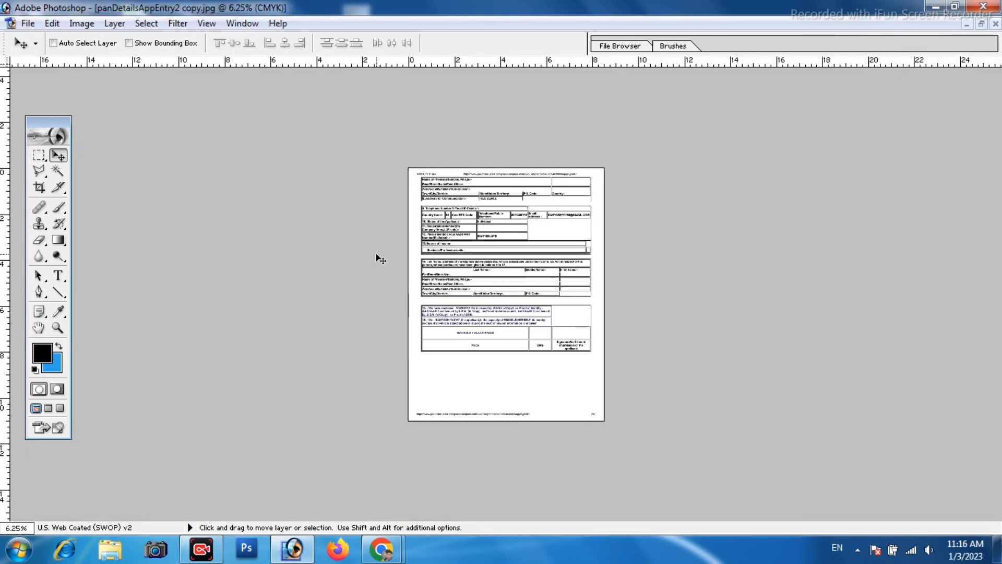
{"action": "key", "text": "ctrl+plus"}
{"action": "key", "text": "ctrl+plus"}
{"action": "key", "text": "ctrl+plus"}
{"action": "key", "text": "ctrl+plus"}
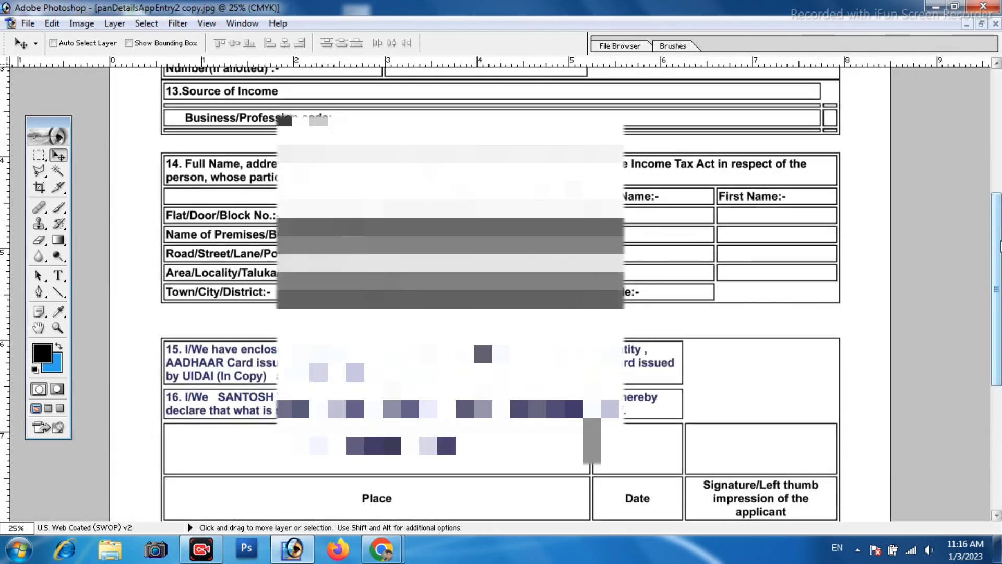
{"action": "scroll", "coordinate": [501, 292], "scroll_direction": "up", "scroll_amount": 1}
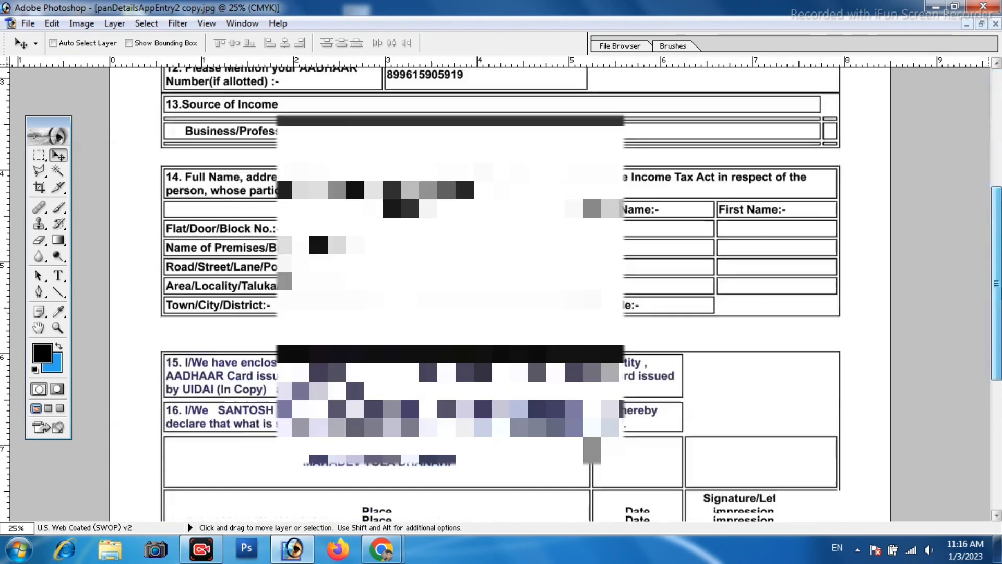
{"action": "scroll", "coordinate": [501, 292], "scroll_direction": "down", "scroll_amount": 3}
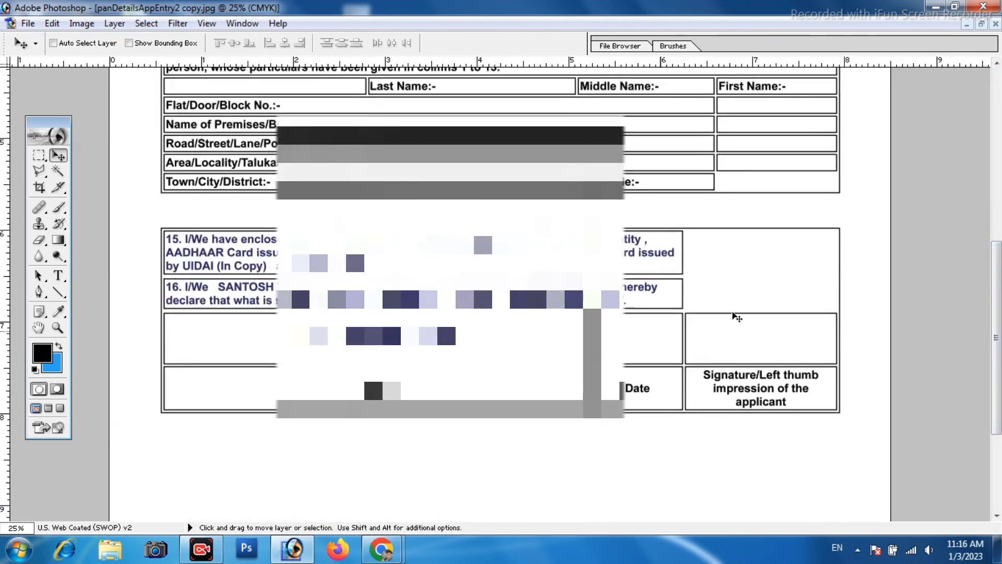
{"action": "scroll", "coordinate": [996, 313], "scroll_direction": "up", "scroll_amount": 3}
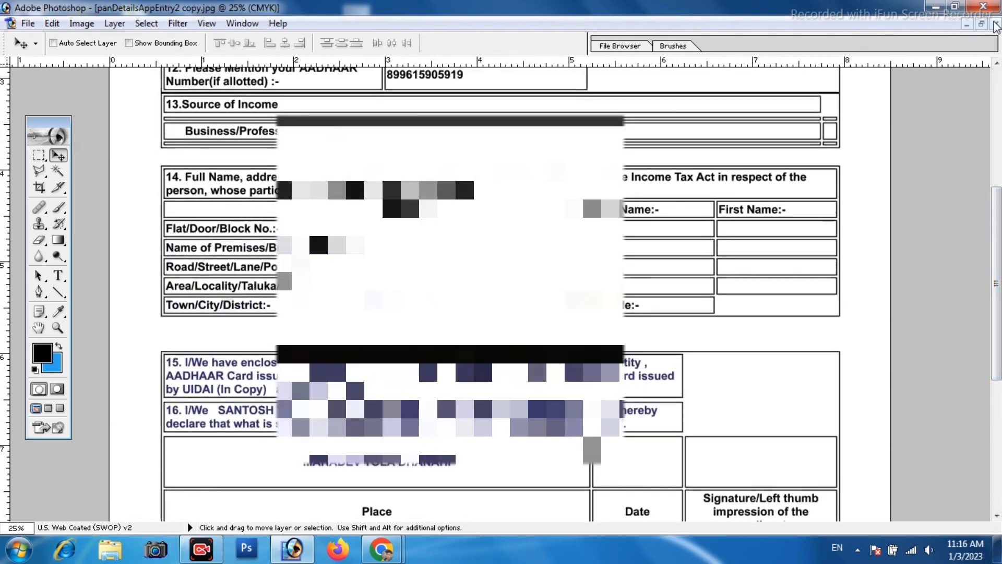
{"action": "left_click", "coordinate": [994, 24]}
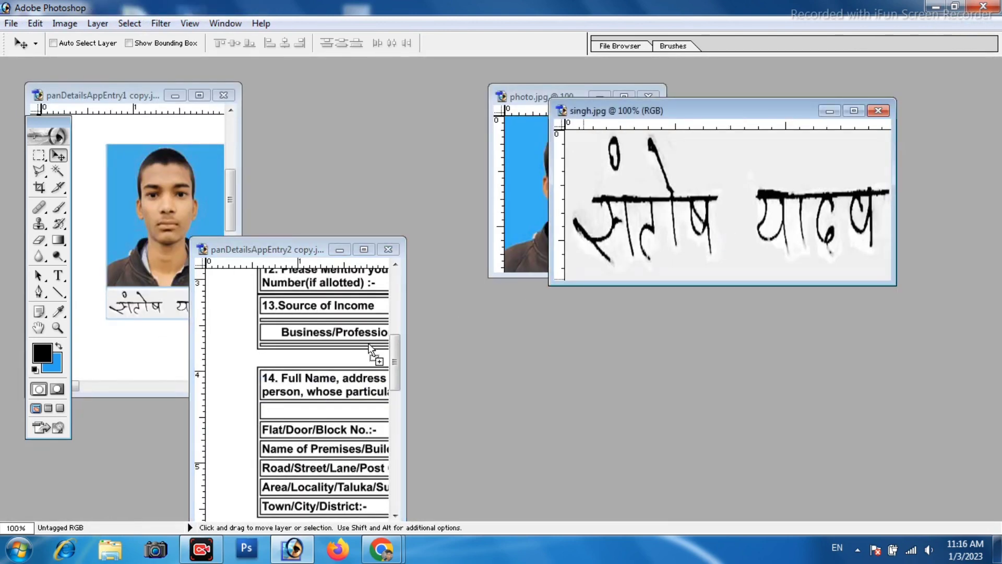
Step: Copy the singh.jpg signature onto page 2 and position it in the Signature/Left thumb impression box
{"action": "left_click_drag", "start_coordinate": [369, 347], "coordinate": [368, 348]}
{"action": "left_click", "coordinate": [364, 249]}
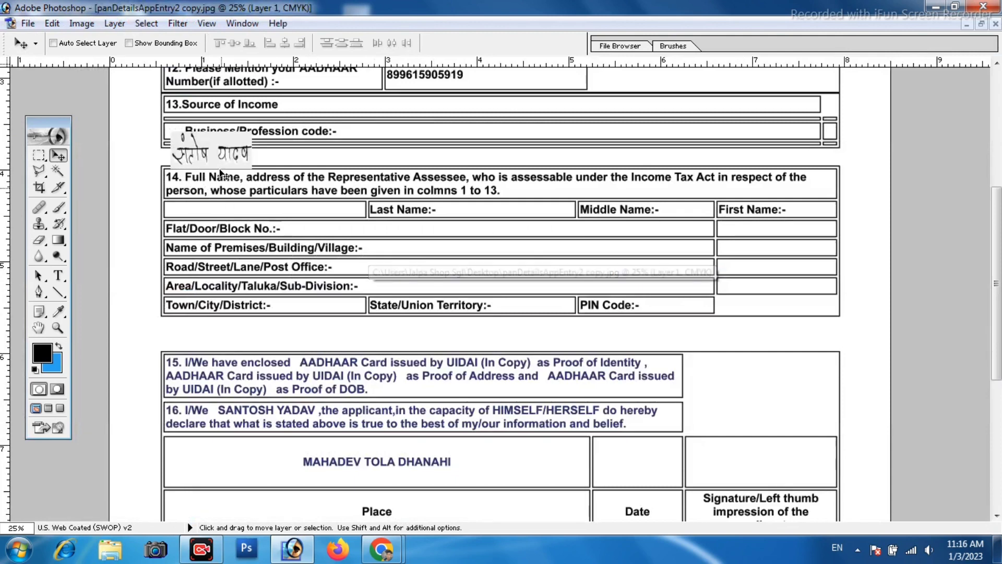
{"action": "mouse_move", "coordinate": [220, 172]}
{"action": "left_mouse_down"}
{"action": "mouse_move", "coordinate": [332, 243]}
{"action": "mouse_move", "coordinate": [810, 443]}
{"action": "mouse_move", "coordinate": [791, 458]}
{"action": "left_mouse_up"}
{"action": "left_click_drag", "start_coordinate": [997, 314], "coordinate": [996, 366]}
{"action": "mouse_move", "coordinate": [782, 319]}
{"action": "left_mouse_down"}
{"action": "mouse_move", "coordinate": [764, 354]}
{"action": "mouse_move", "coordinate": [751, 350]}
{"action": "left_mouse_up"}
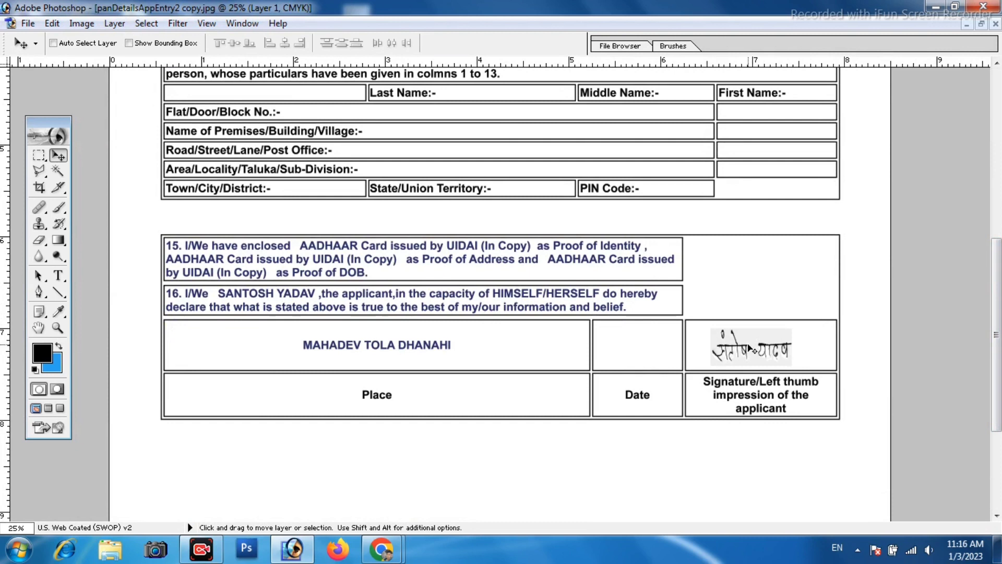
Step: Stretch the signature wider so it fills the signature box
{"action": "key", "text": "ctrl+t"}
{"action": "left_click_drag", "start_coordinate": [793, 346], "coordinate": [831, 347]}
{"action": "left_click_drag", "start_coordinate": [711, 346], "coordinate": [693, 347]}
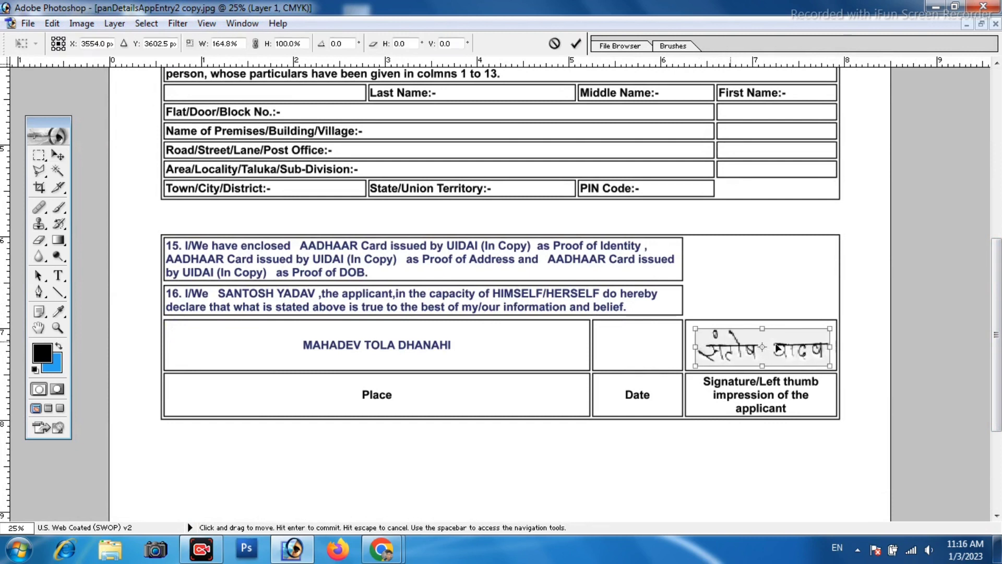
{"action": "left_click_drag", "start_coordinate": [776, 346], "coordinate": [768, 343]}
{"action": "left_click_drag", "start_coordinate": [820, 361], "coordinate": [836, 369]}
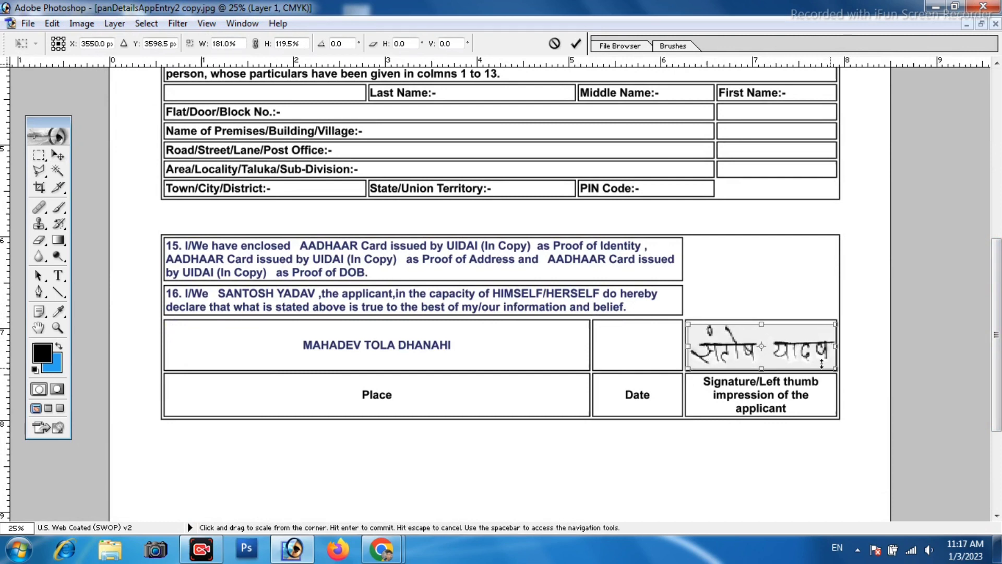
{"action": "left_click", "coordinate": [576, 43]}
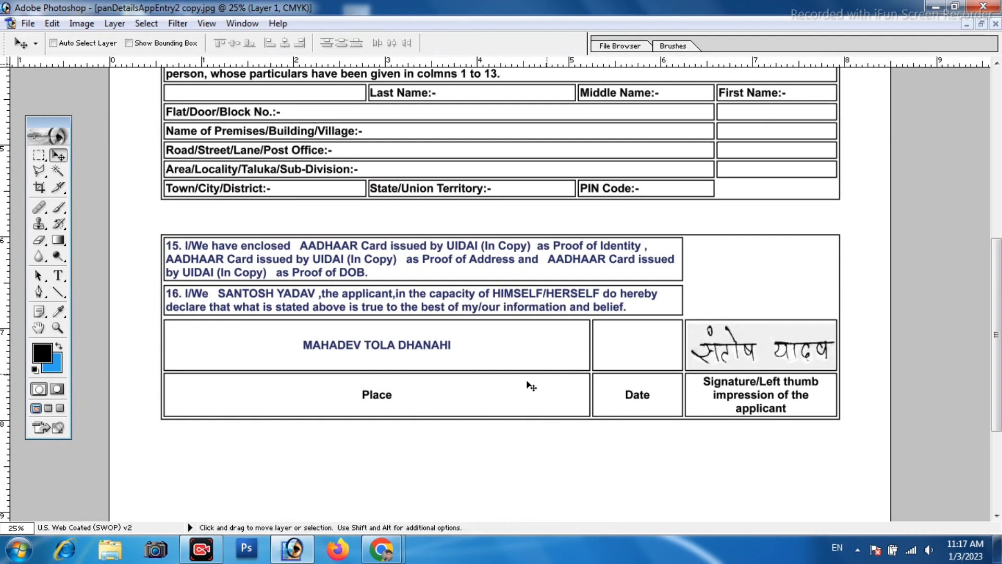
Step: Enter the date 03/01/2023 as text in the form's Date cell
{"action": "left_click", "coordinate": [58, 276]}
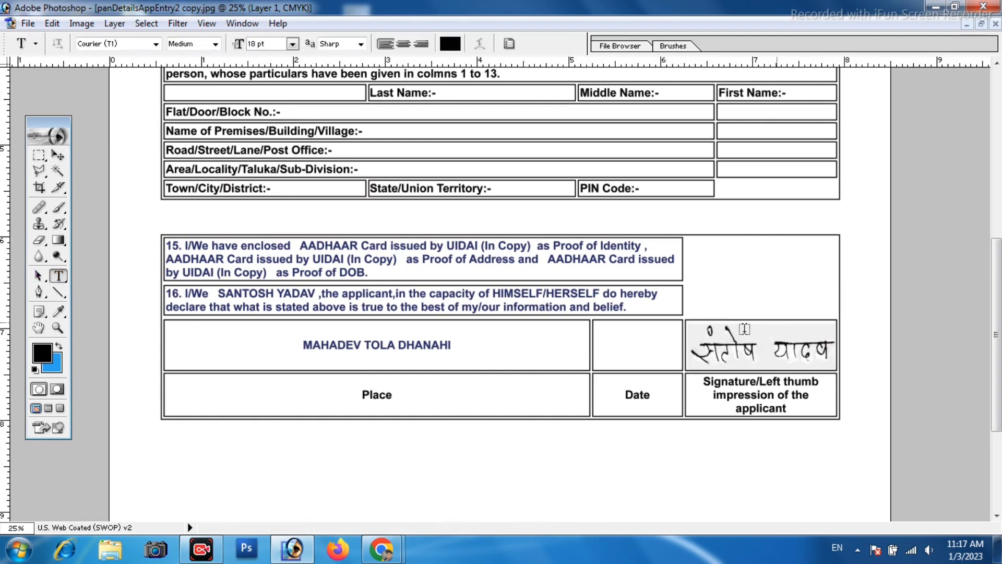
{"action": "left_click", "coordinate": [605, 343]}
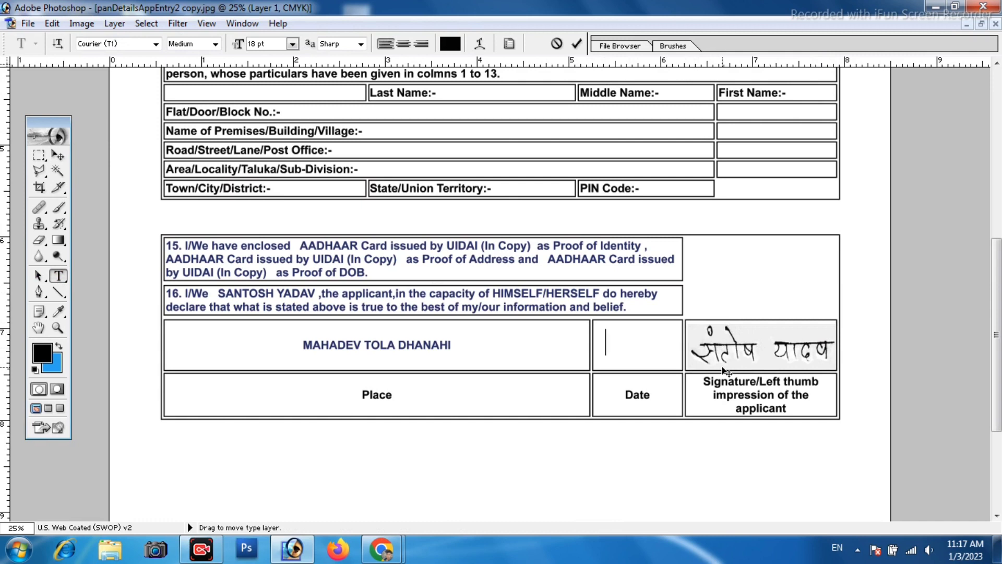
{"action": "type", "text": "03/01/2023"}
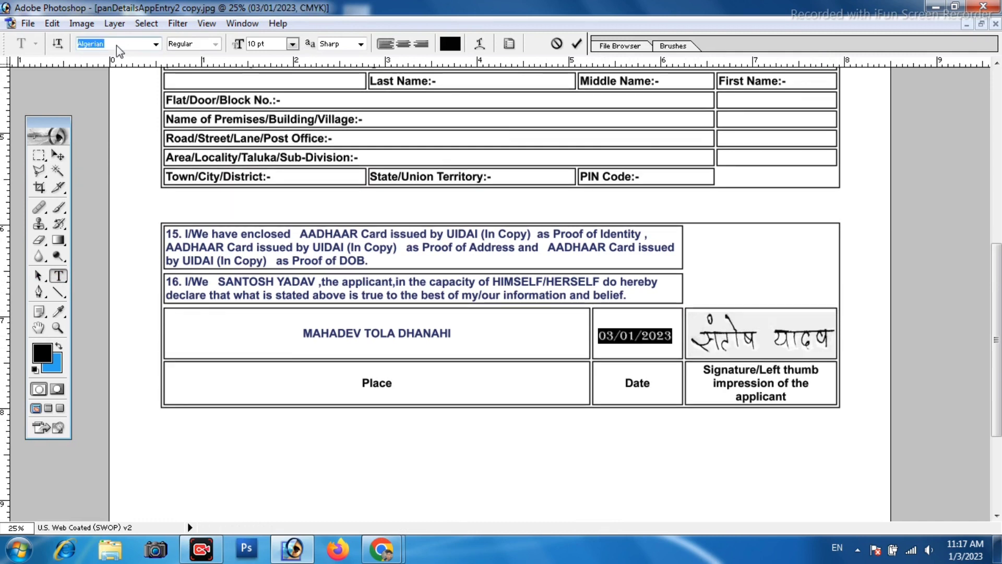
{"action": "left_click", "coordinate": [574, 44]}
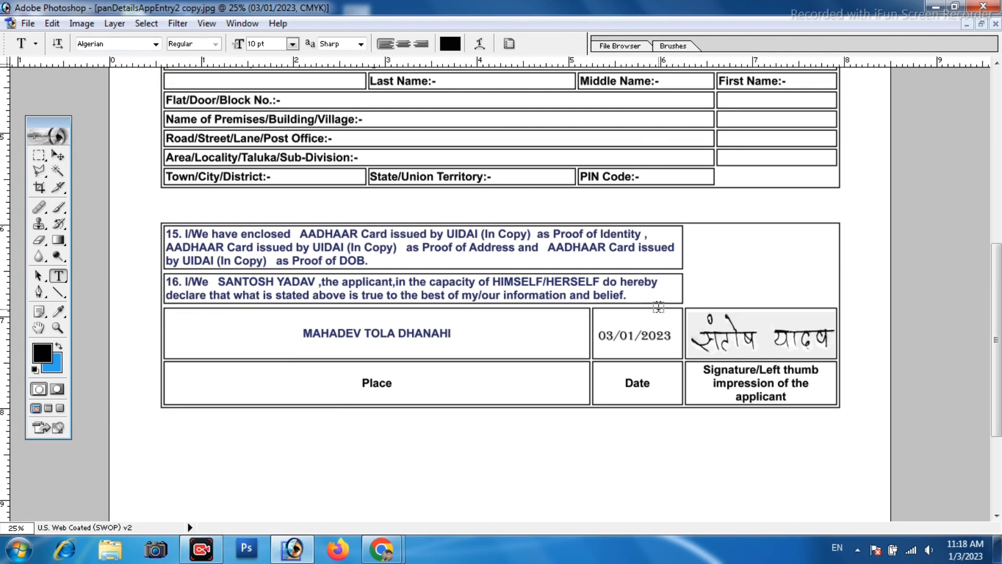
Step: Merge the date text into the form layer and restore the form to a floating window
{"action": "scroll", "coordinate": [779, 512], "scroll_direction": "up", "scroll_amount": 1}
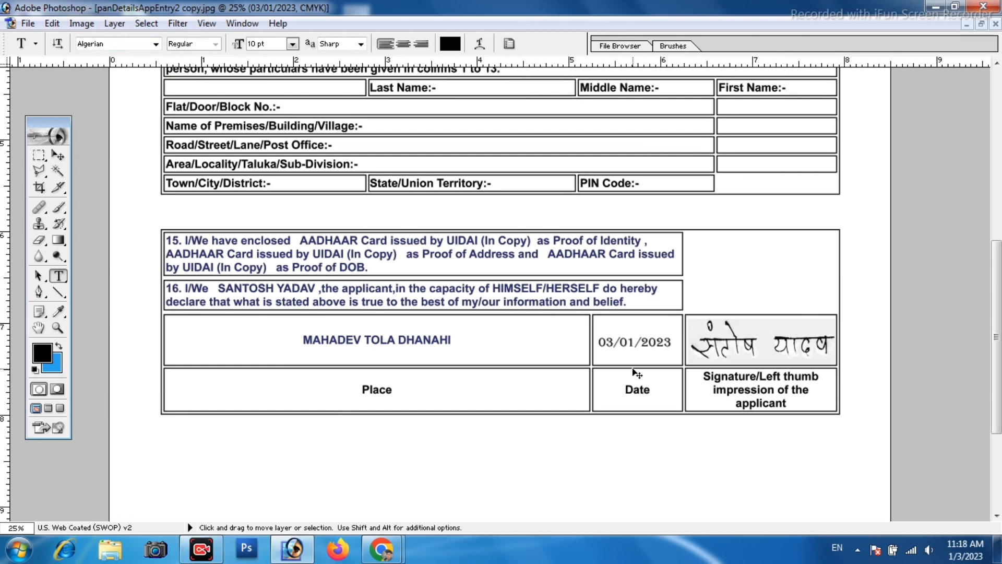
{"action": "key", "text": "shift"}
{"action": "key", "text": "ctrl+shift+e"}
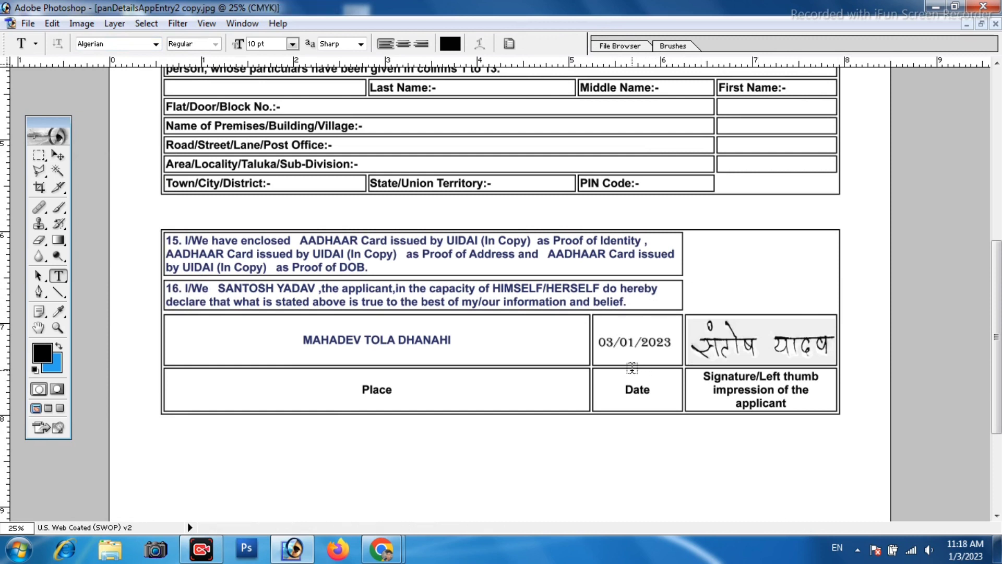
{"action": "left_click", "coordinate": [981, 23]}
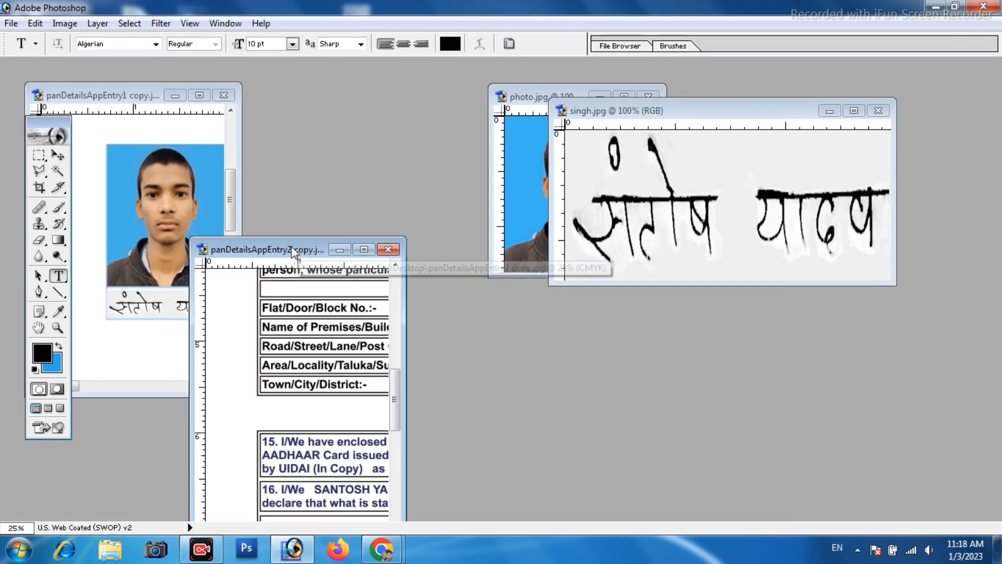
Step: Create and close a blank 213 × 213 pixel image, then start another new image
{"action": "left_click_drag", "start_coordinate": [319, 254], "coordinate": [213, 182]}
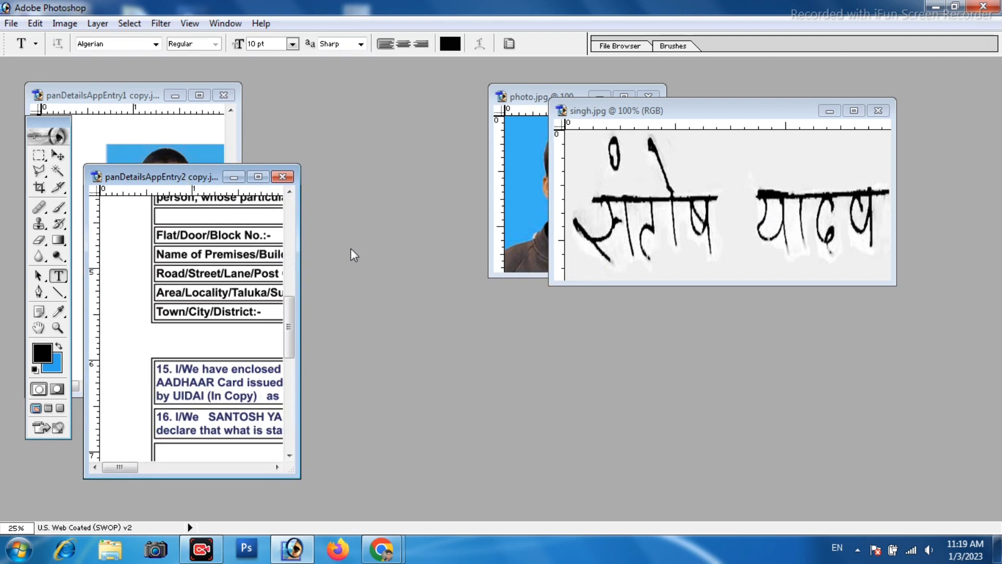
{"action": "key", "text": "ctrl+n"}
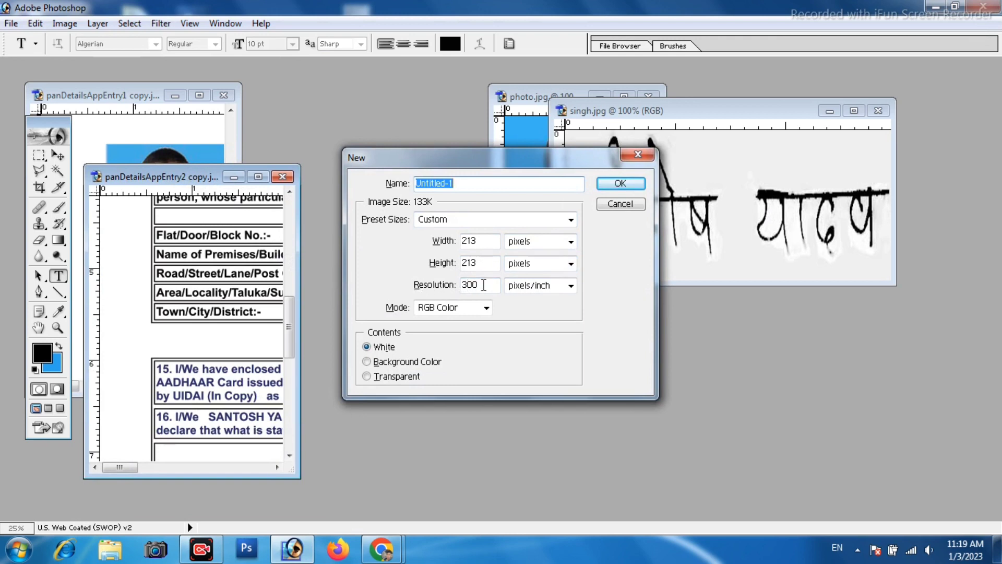
{"action": "left_click_drag", "start_coordinate": [470, 159], "coordinate": [497, 181]}
{"action": "left_click", "coordinate": [632, 207]}
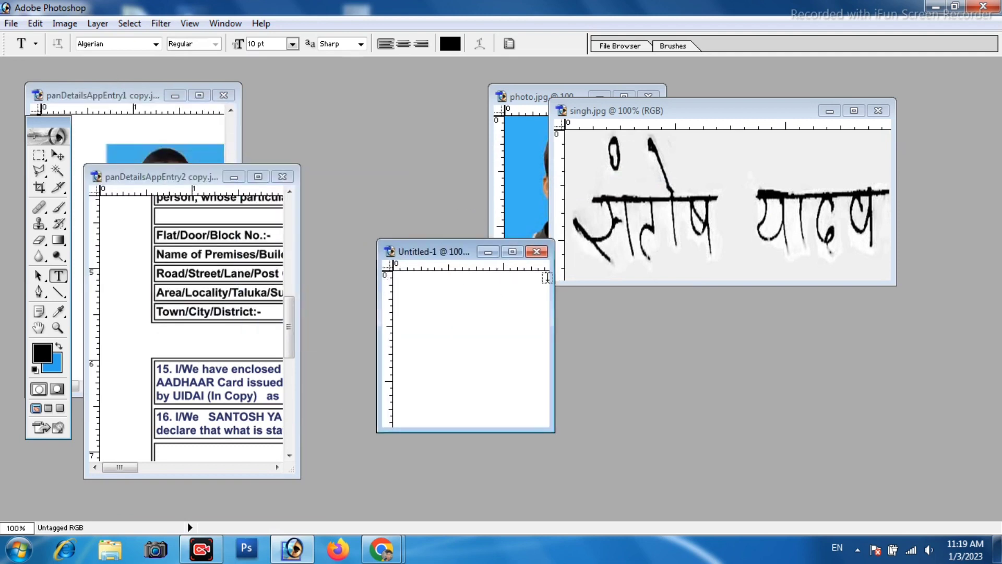
{"action": "left_click", "coordinate": [537, 252]}
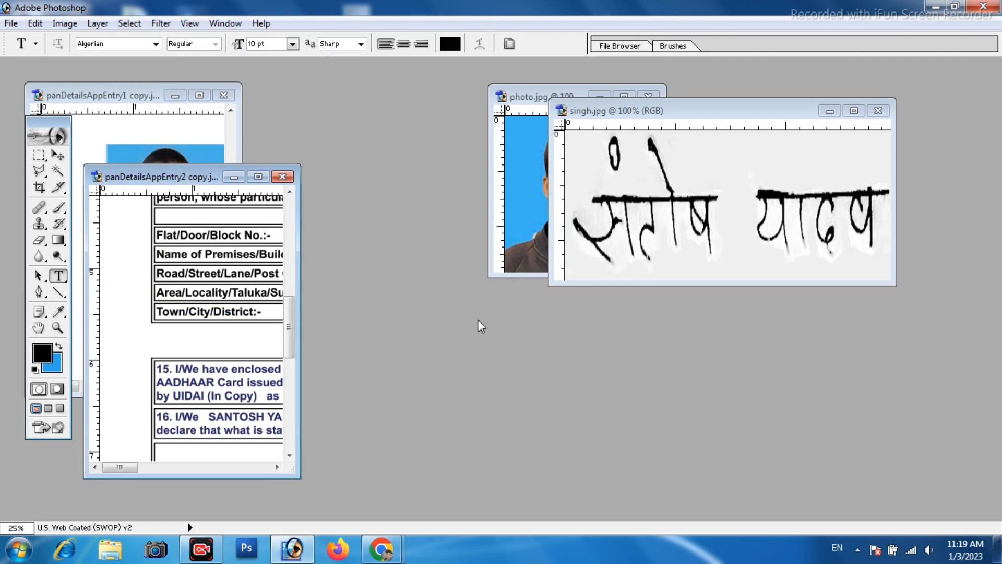
{"action": "key", "text": "ctrl+n"}
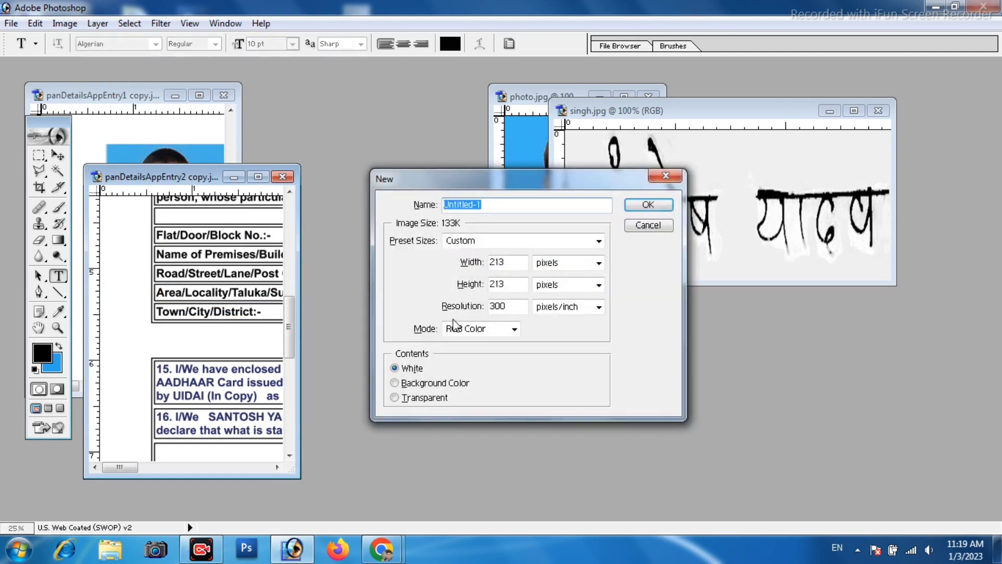
Step: Create a blank 444 × 205 pixel image at 600 pixels/inch, then close it unsaved
{"action": "double_click", "coordinate": [519, 261]}
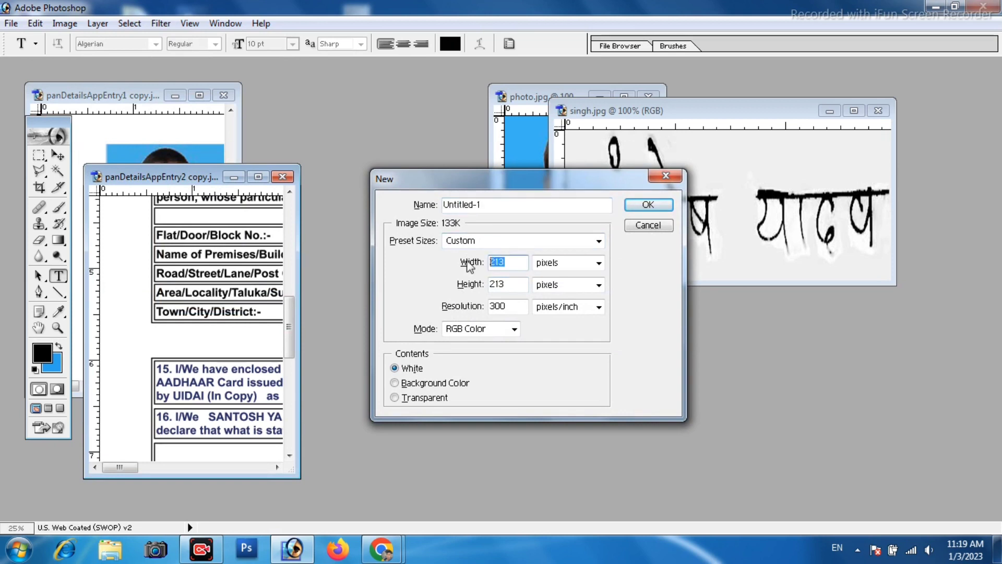
{"action": "type", "text": "444"}
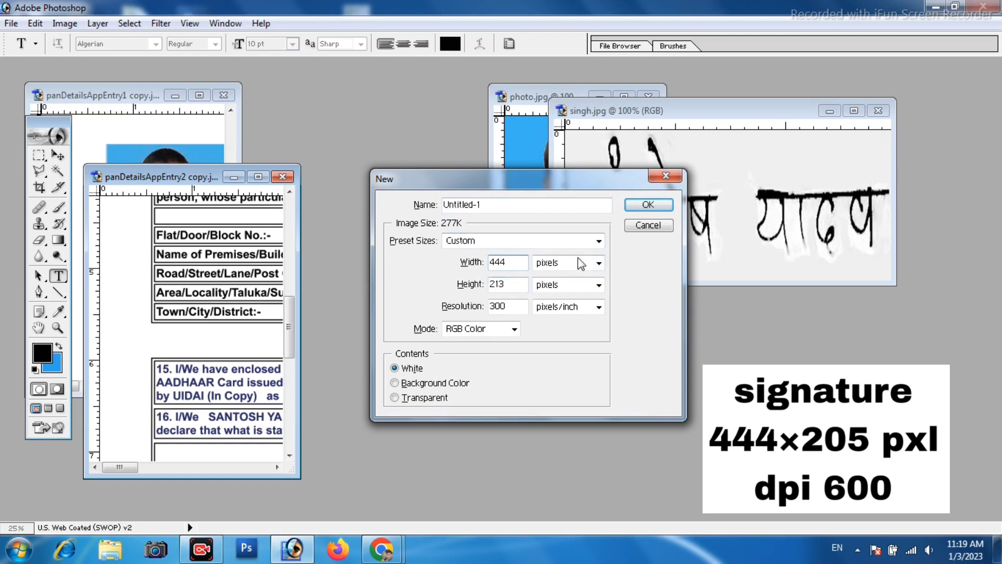
{"action": "double_click", "coordinate": [513, 288]}
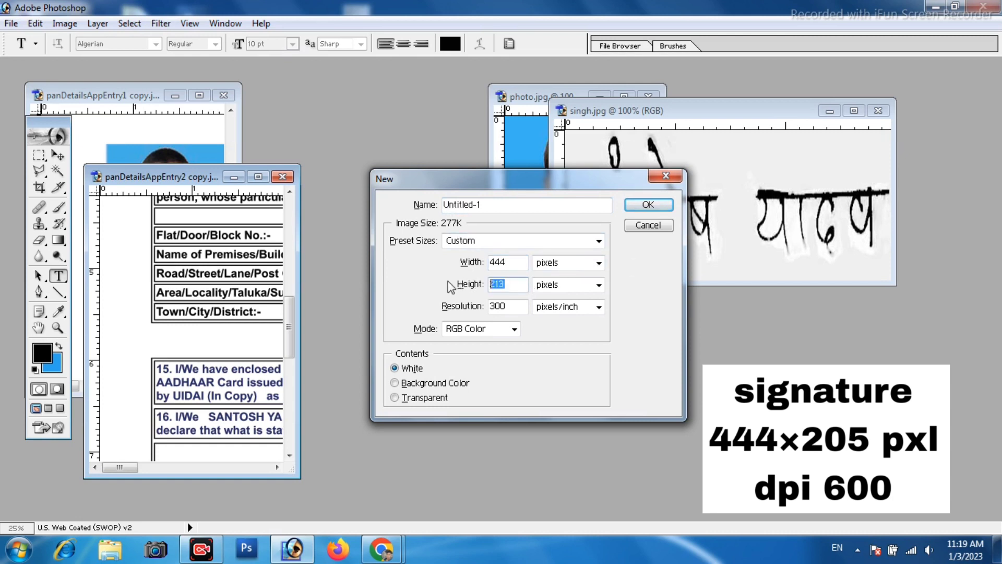
{"action": "type", "text": "202"}
{"action": "type", "text": "5"}
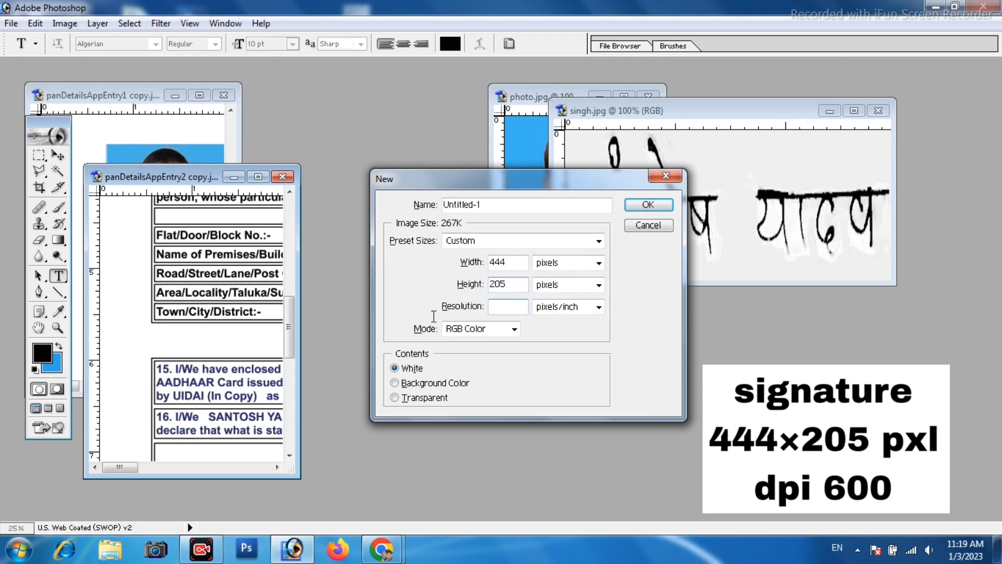
{"action": "double_click", "coordinate": [521, 306]}
{"action": "type", "text": "600"}
{"action": "left_click", "coordinate": [651, 205]}
{"action": "left_click_drag", "start_coordinate": [264, 125], "coordinate": [698, 312]}
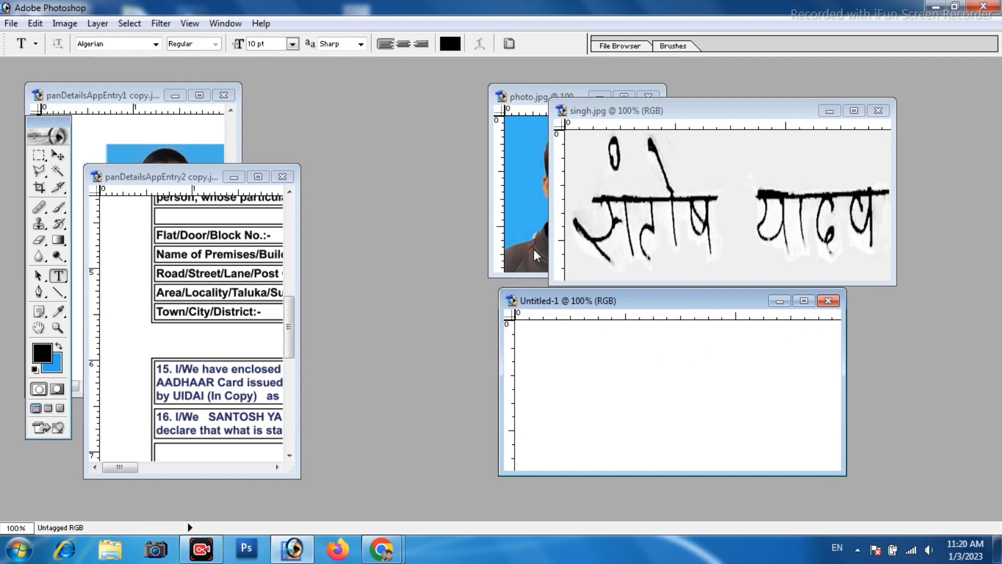
{"action": "left_click", "coordinate": [829, 302]}
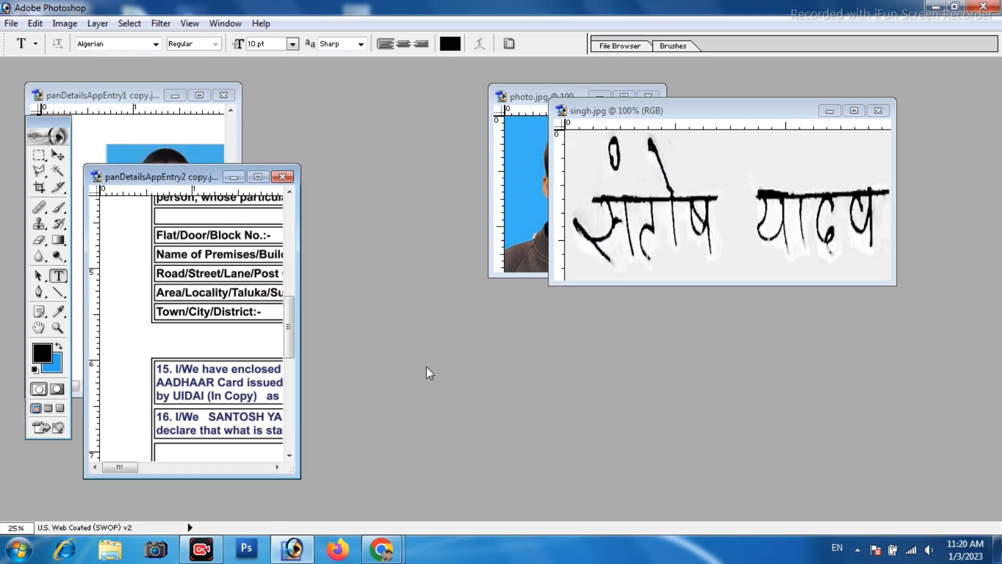
Step: Create a blank 664 × 2200 pixel document at 200 pixels/inch and move it right
{"action": "key", "text": "ctrl+n"}
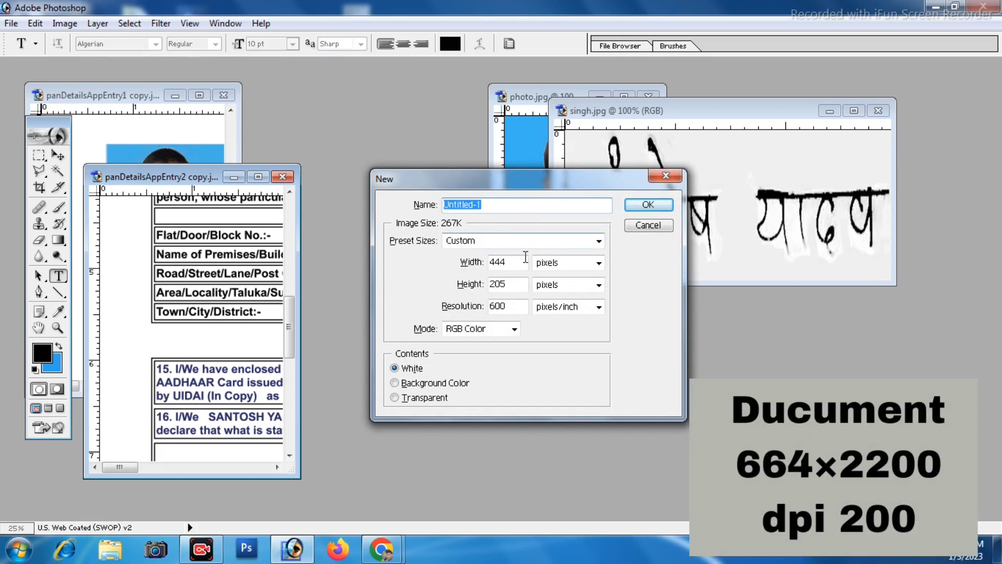
{"action": "double_click", "coordinate": [493, 262]}
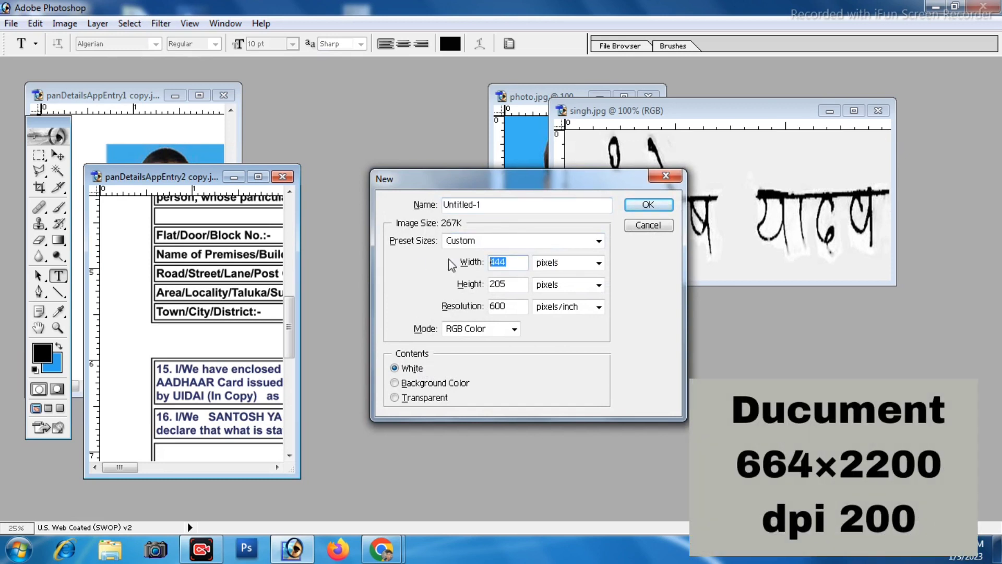
{"action": "type", "text": "664"}
{"action": "key", "text": "Tab"}
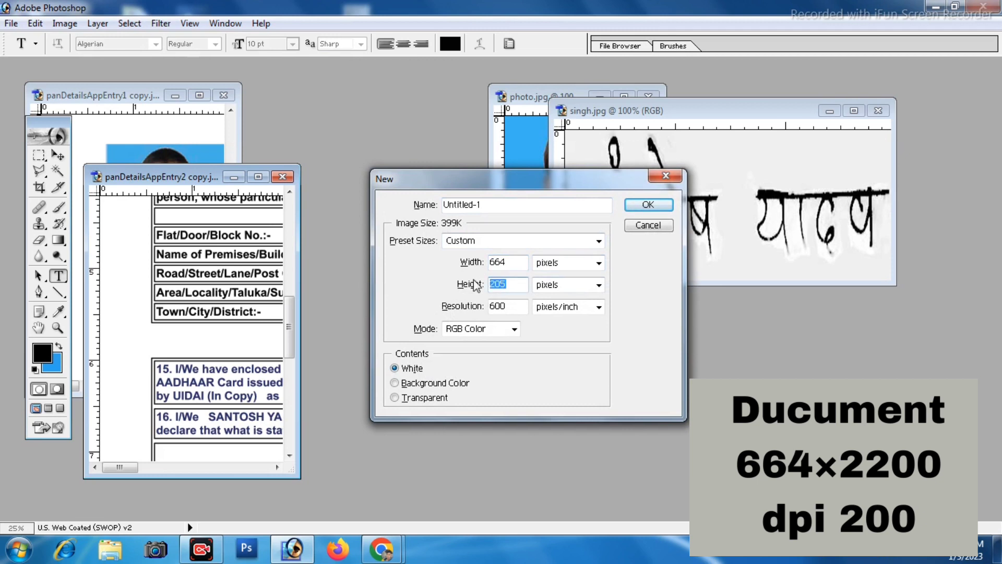
{"action": "type", "text": "2200"}
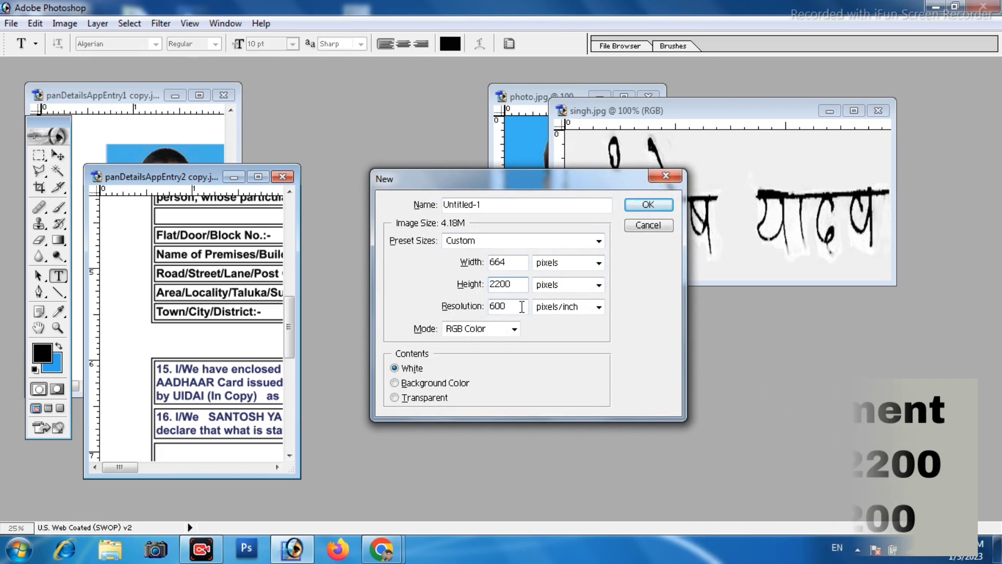
{"action": "double_click", "coordinate": [505, 304]}
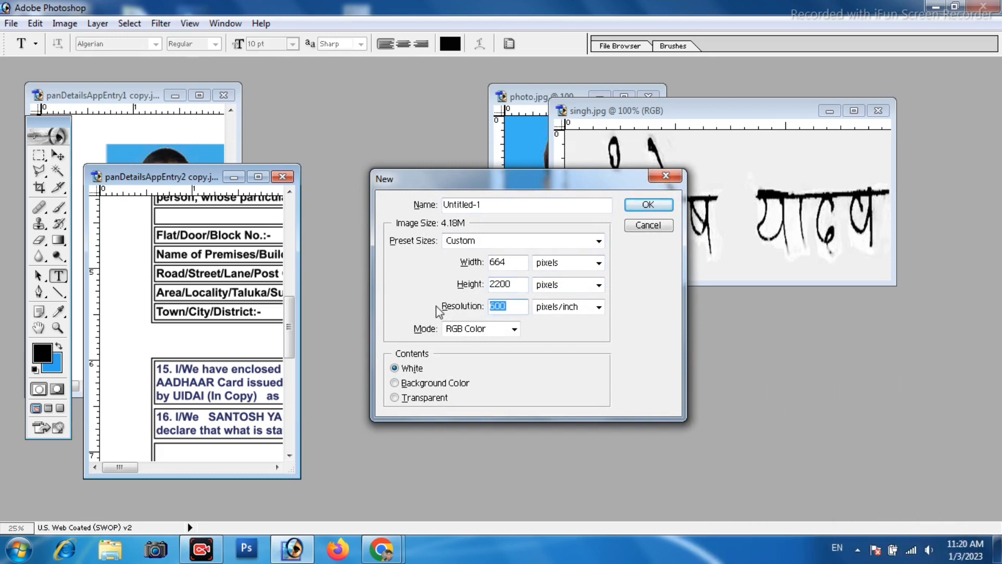
{"action": "type", "text": "2"}
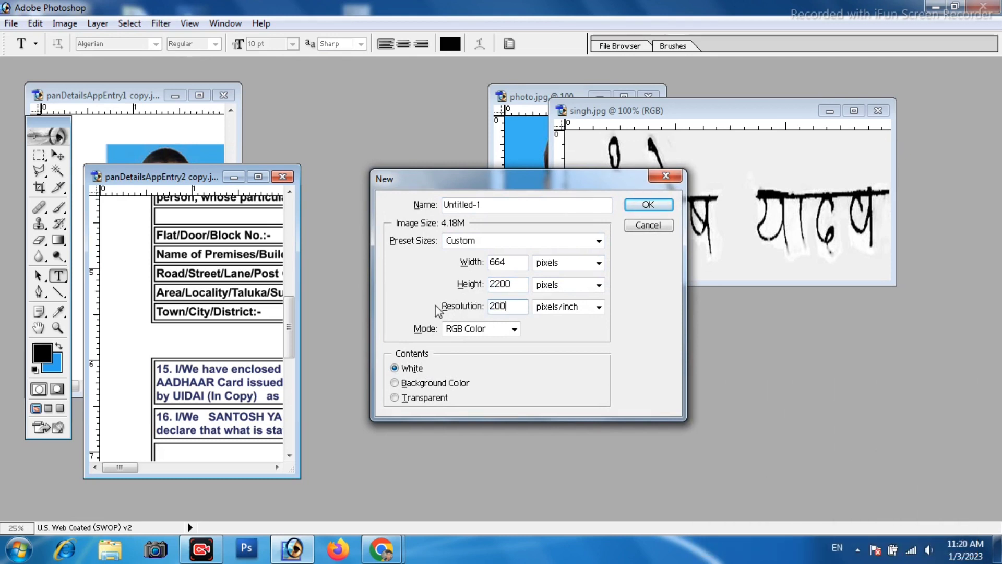
{"action": "left_click", "coordinate": [646, 206]}
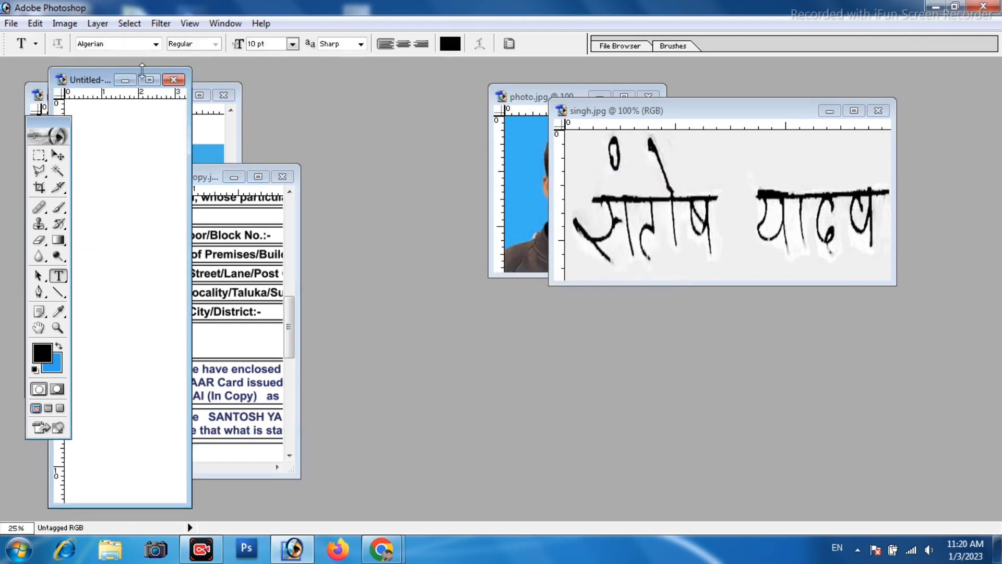
{"action": "left_click_drag", "start_coordinate": [112, 78], "coordinate": [230, 112]}
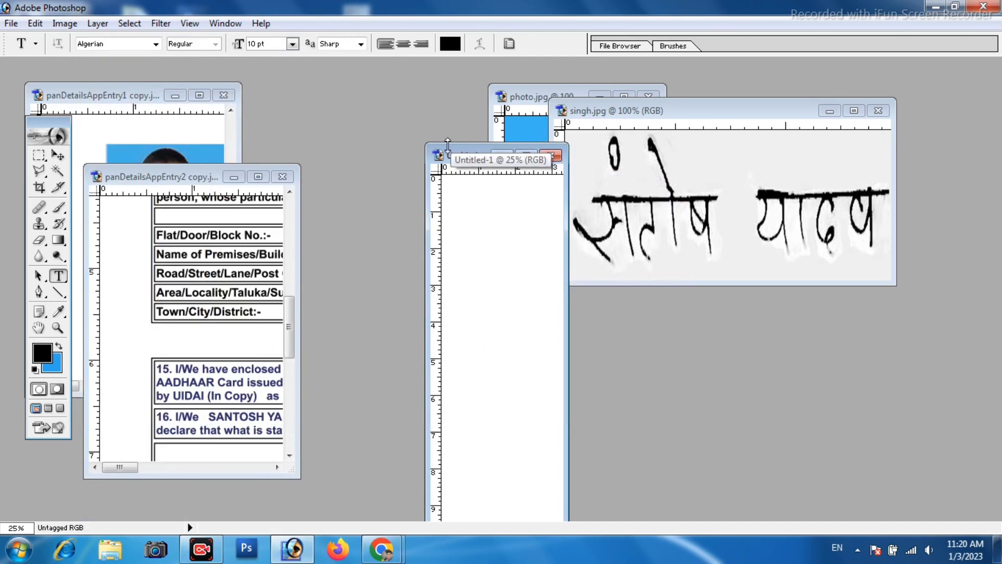
Step: Open AADHAR CARD.jpg from the applicant's folder in Photoshop and place it beside the blank document
{"action": "left_click", "coordinate": [955, 7]}
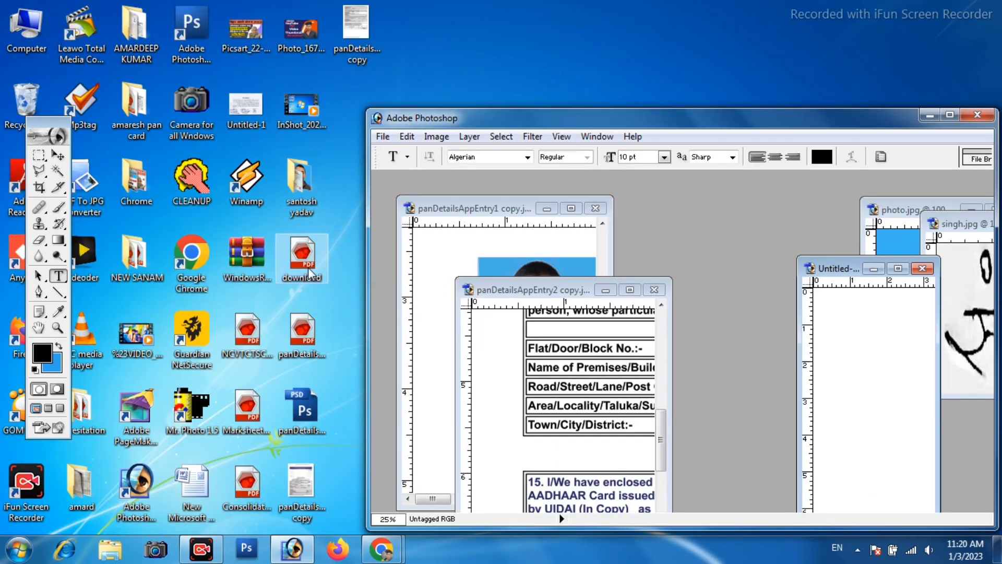
{"action": "double_click", "coordinate": [309, 201]}
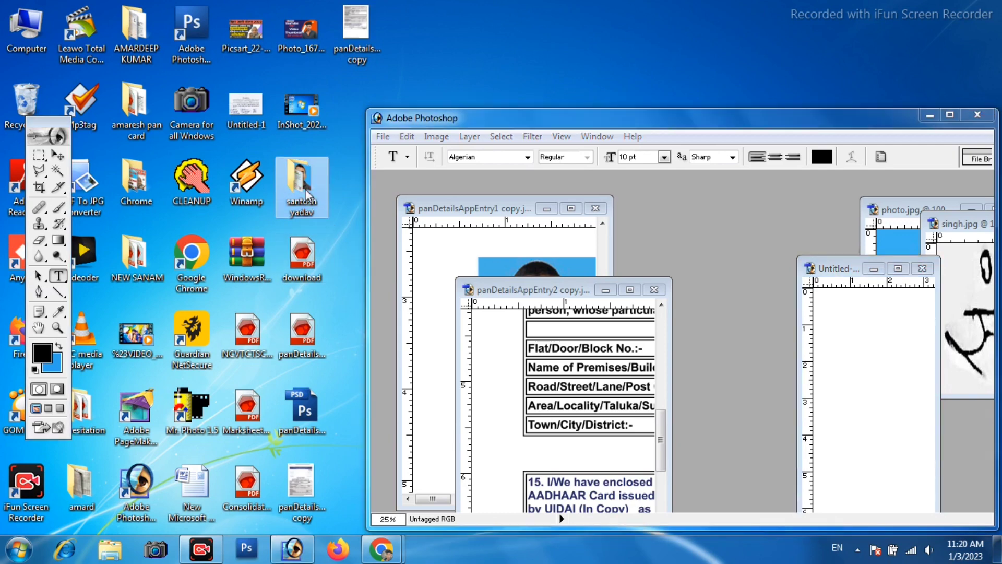
{"action": "key", "text": "Return"}
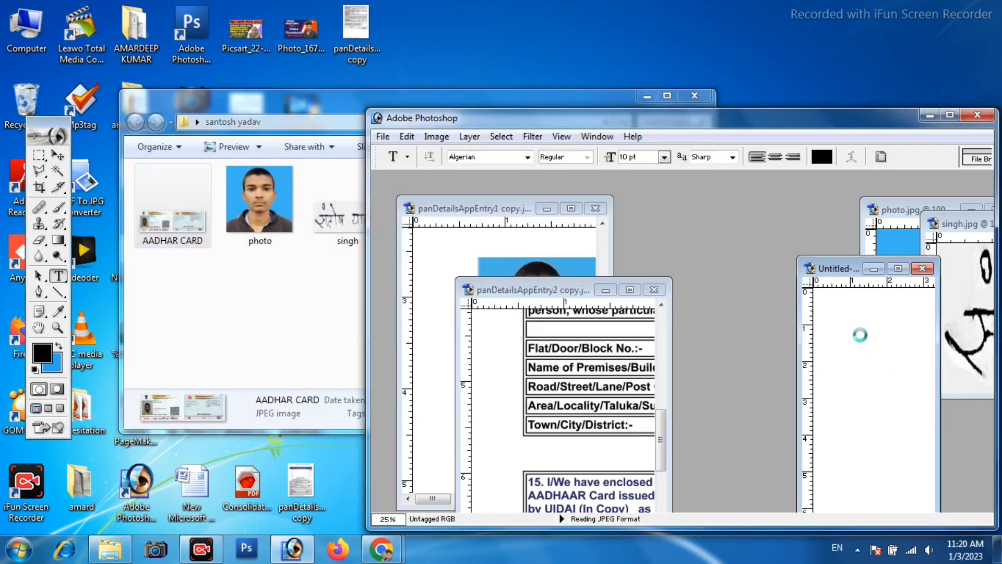
{"action": "left_click", "coordinate": [950, 116]}
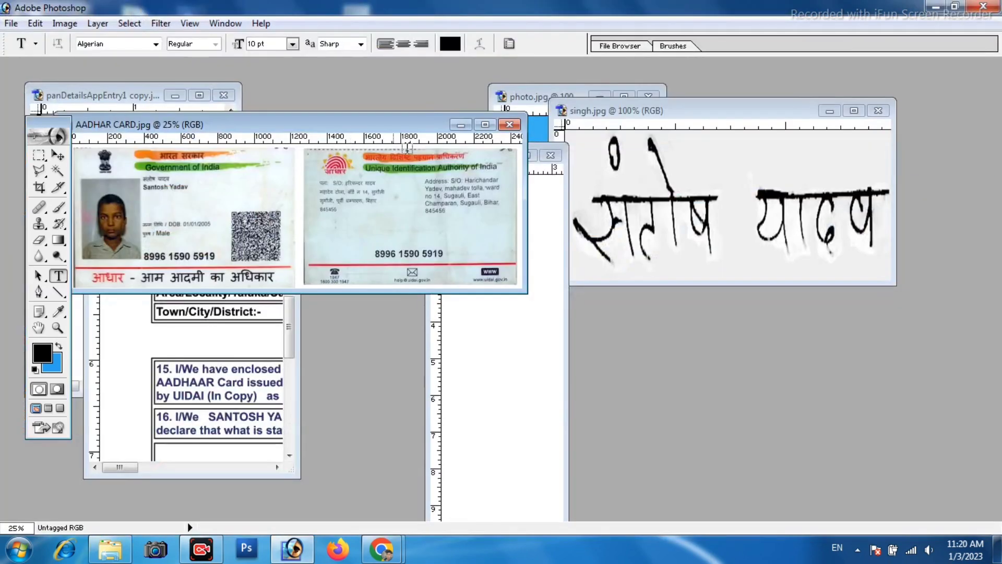
{"action": "left_click", "coordinate": [485, 345]}
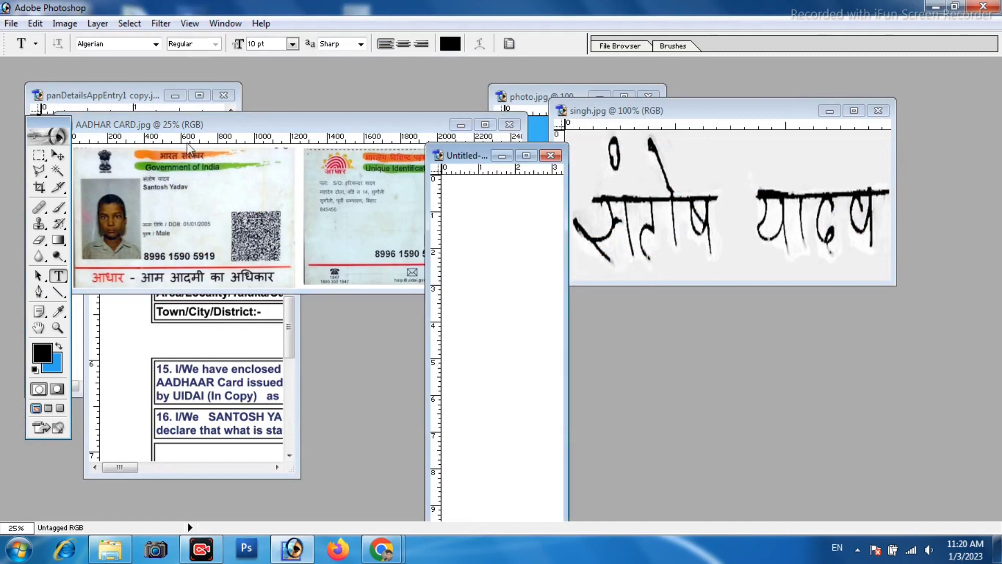
{"action": "left_click", "coordinate": [267, 125]}
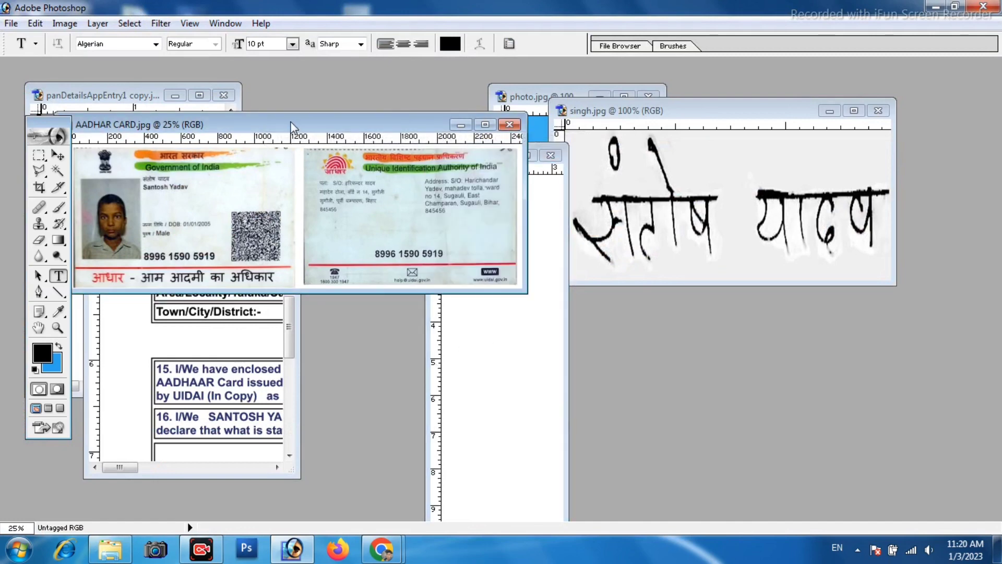
{"action": "left_click_drag", "start_coordinate": [268, 124], "coordinate": [745, 182]}
{"action": "left_click_drag", "start_coordinate": [870, 210], "coordinate": [976, 245]}
Step: Drag the filled form page into the blank Untitled-1 document with the Move tool
{"action": "left_click", "coordinate": [118, 131]}
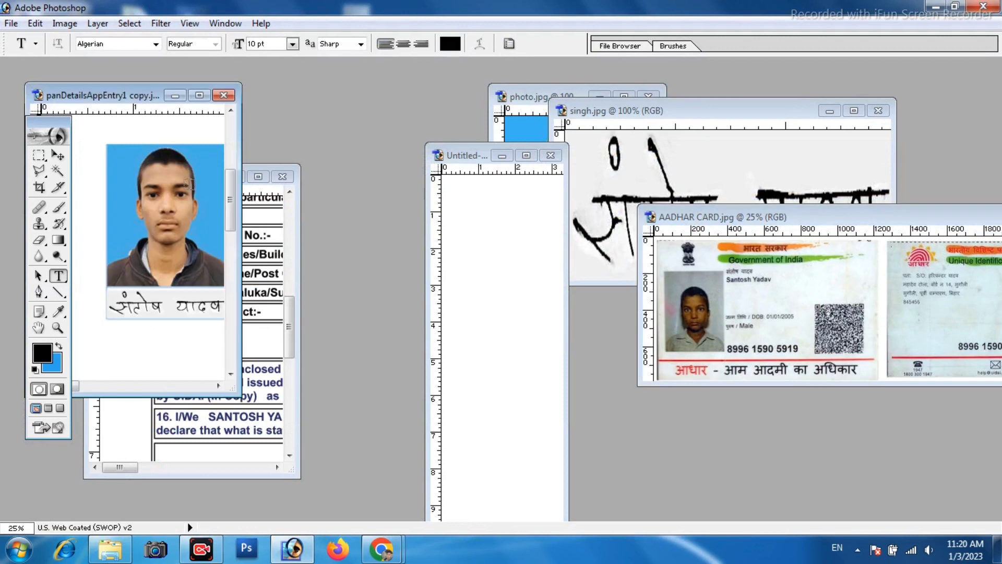
{"action": "left_click", "coordinate": [58, 155]}
{"action": "left_click_drag", "start_coordinate": [166, 201], "coordinate": [516, 258]}
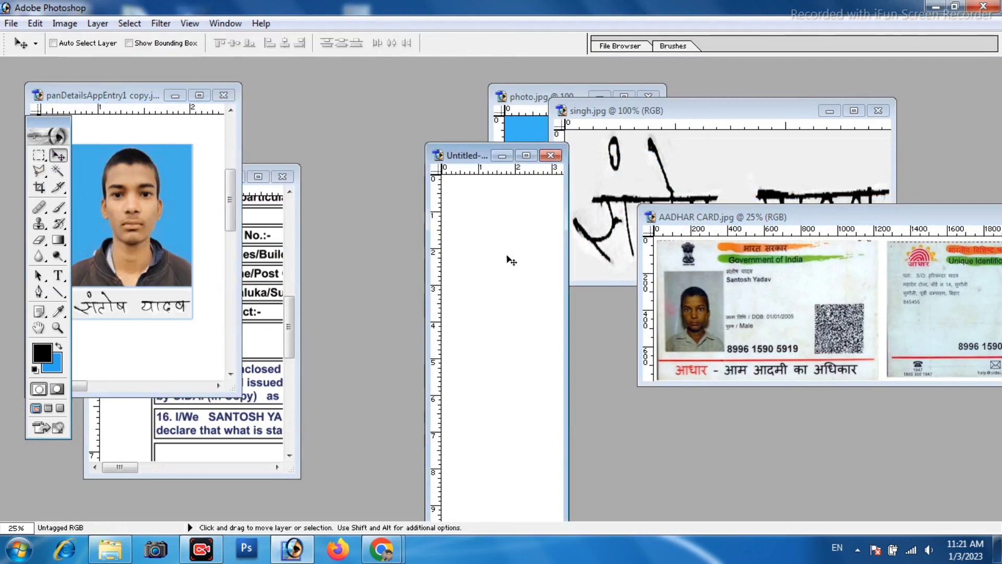
Step: Free-transform the pasted first form page, shrinking it and moving it to the canvas top
{"action": "left_click", "coordinate": [526, 155]}
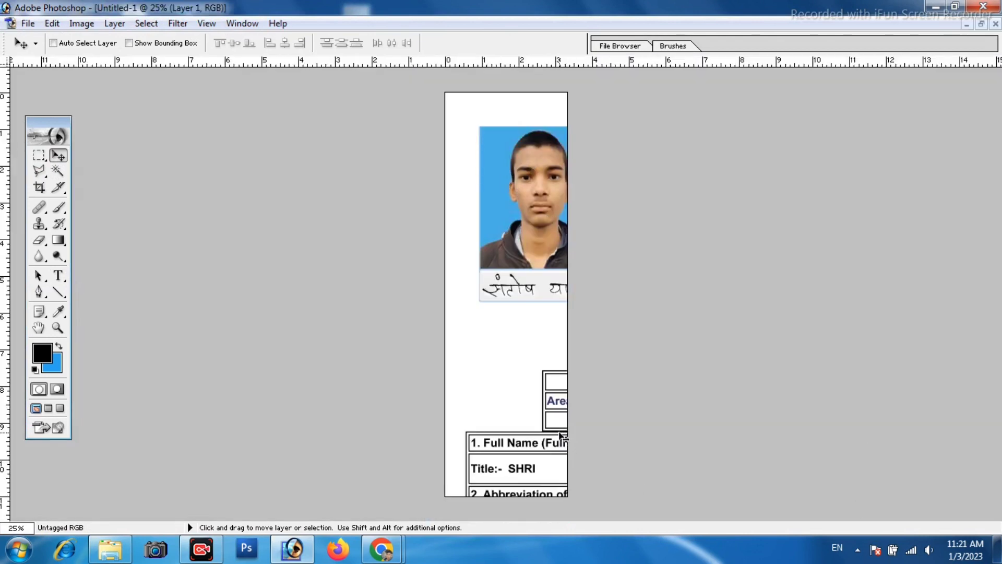
{"action": "key", "text": "ctrl+t"}
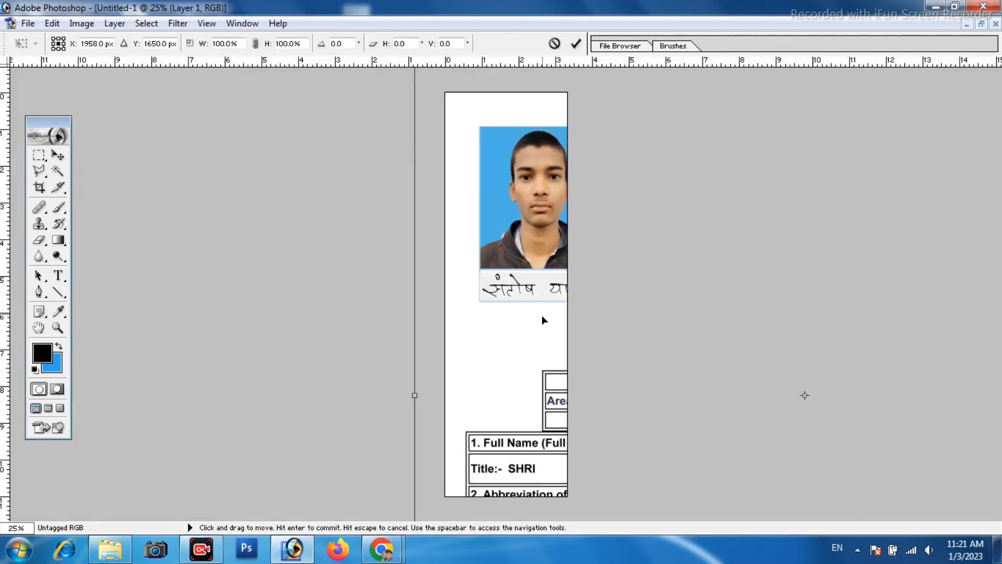
{"action": "key", "text": "ctrl+minus"}
{"action": "key", "text": "ctrl+minus"}
{"action": "key", "text": "ctrl+minus"}
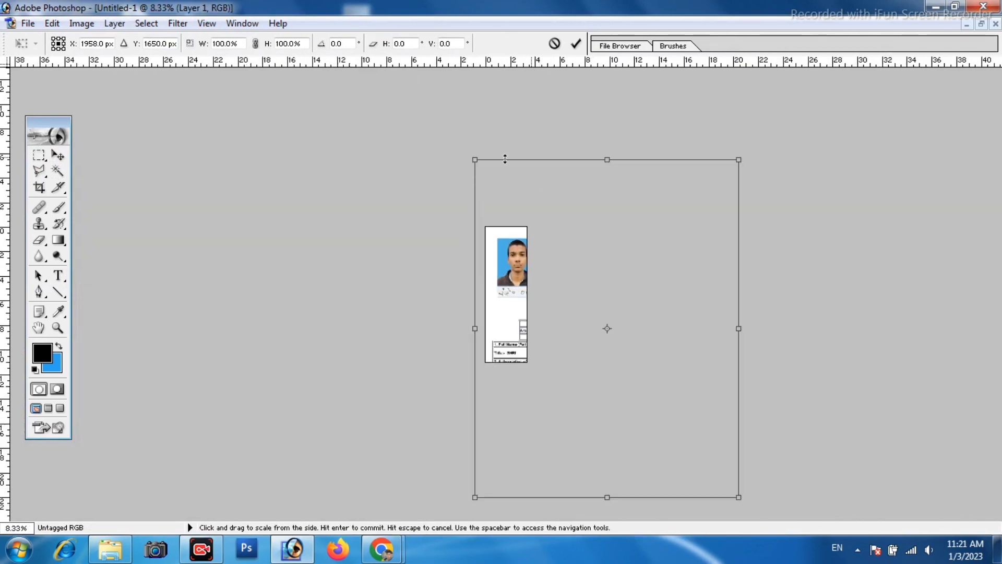
{"action": "left_click_drag", "start_coordinate": [475, 160], "coordinate": [511, 264]}
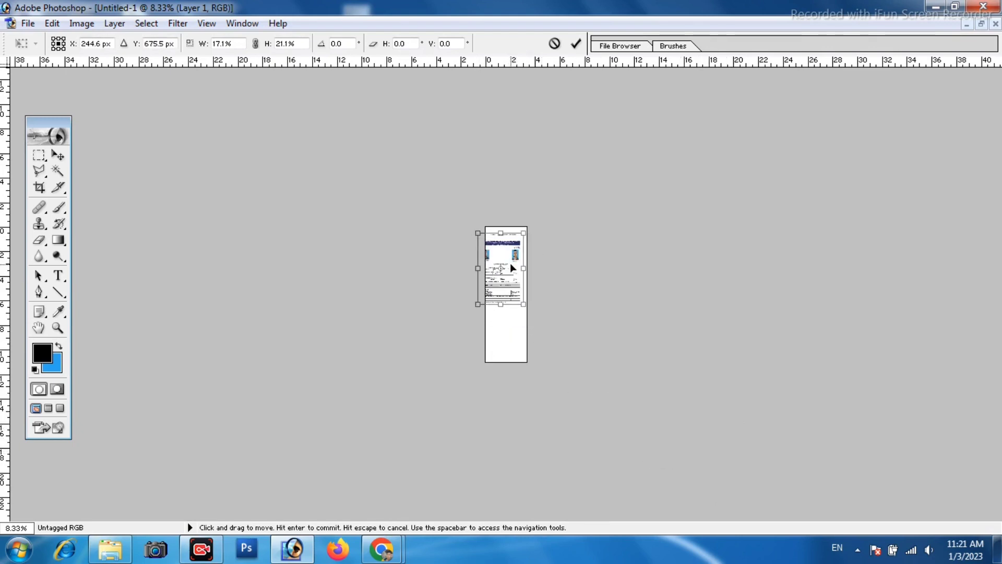
{"action": "key", "text": "ctrl+plus"}
{"action": "key", "text": "ctrl+plus"}
{"action": "key", "text": "ctrl+plus"}
{"action": "key", "text": "ctrl+plus"}
{"action": "key", "text": "ctrl+plus"}
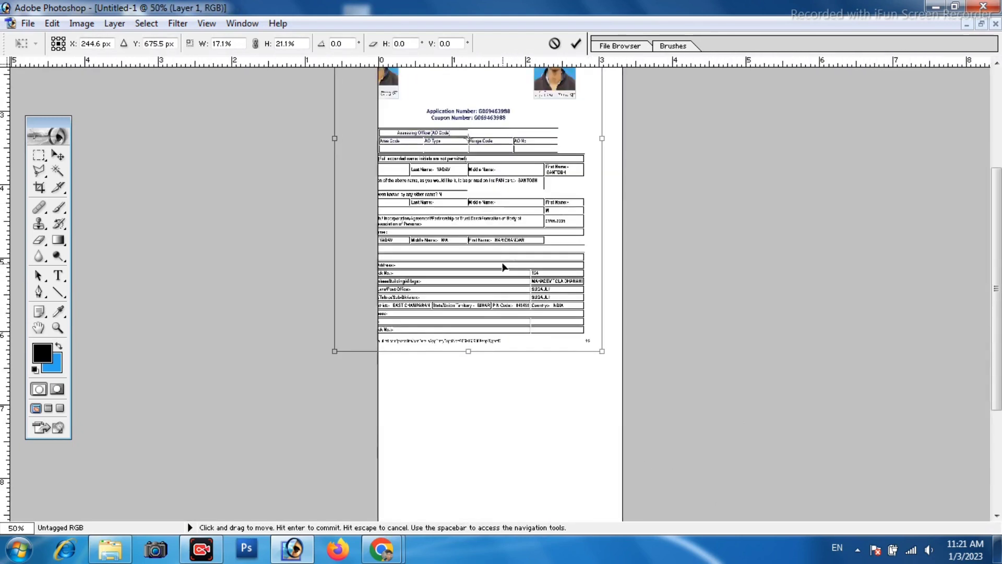
{"action": "scroll", "coordinate": [486, 266], "scroll_direction": "up", "scroll_amount": 5}
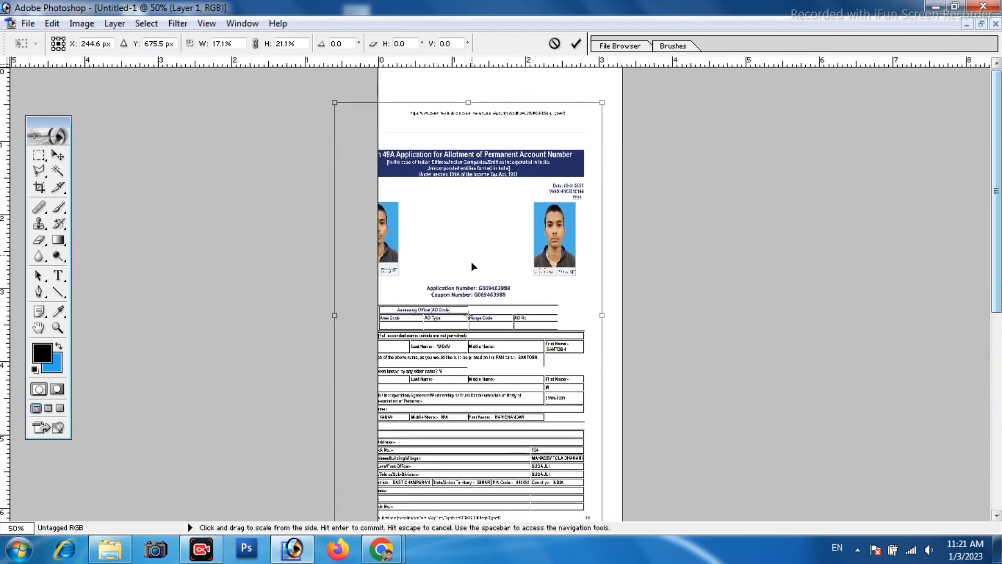
{"action": "left_click_drag", "start_coordinate": [472, 267], "coordinate": [508, 221]}
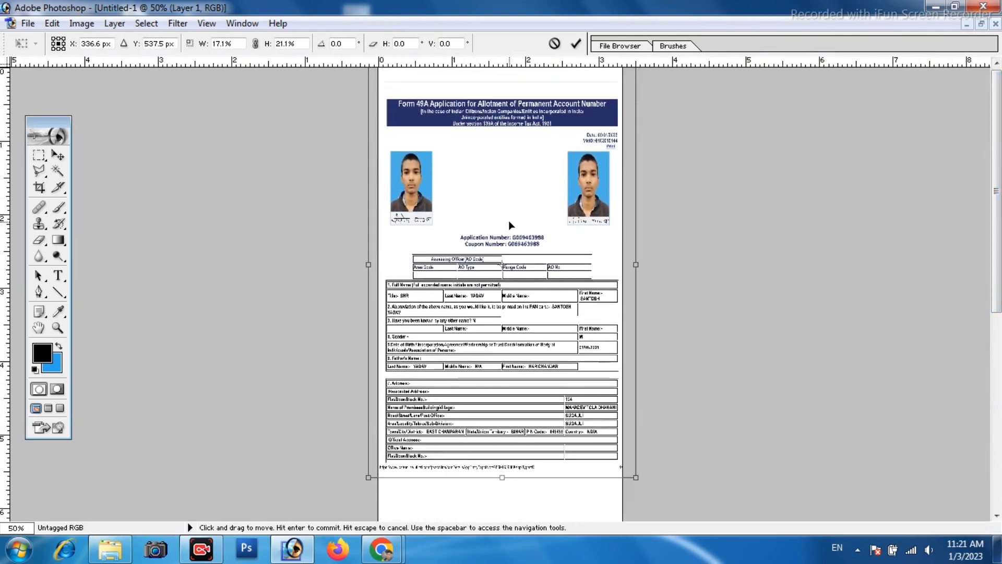
{"action": "key", "text": "ctrl+plus"}
{"action": "scroll", "coordinate": [924, 187], "scroll_direction": "up", "scroll_amount": 2}
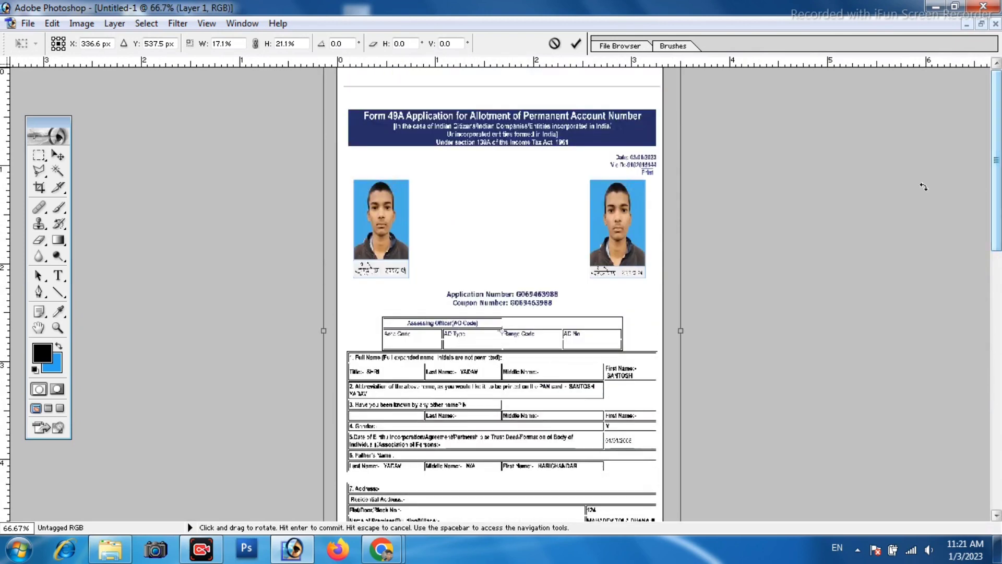
{"action": "left_click_drag", "start_coordinate": [569, 295], "coordinate": [563, 272]}
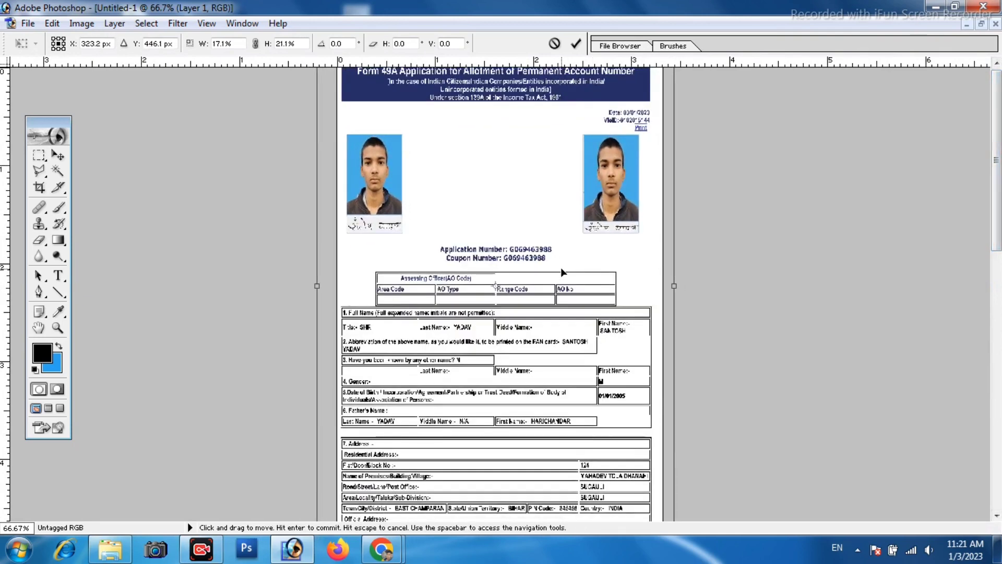
Step: Trim the first page's top and sides to fit, apply the transform, and tile the windows
{"action": "key", "text": "ctrl+minus"}
{"action": "key", "text": "ctrl+minus"}
{"action": "key", "text": "ctrl+minus"}
{"action": "key", "text": "ctrl+minus"}
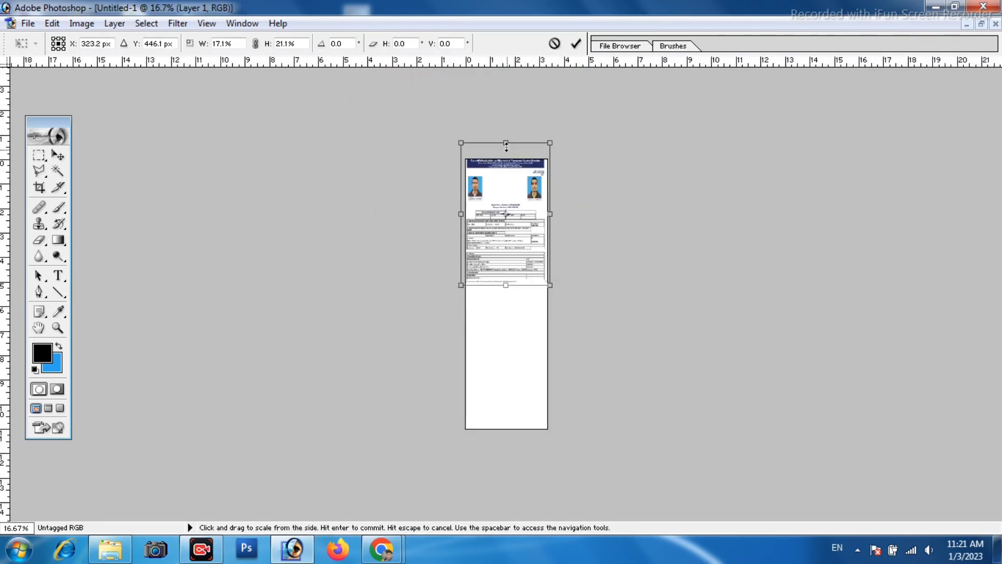
{"action": "left_click_drag", "start_coordinate": [512, 142], "coordinate": [522, 182]}
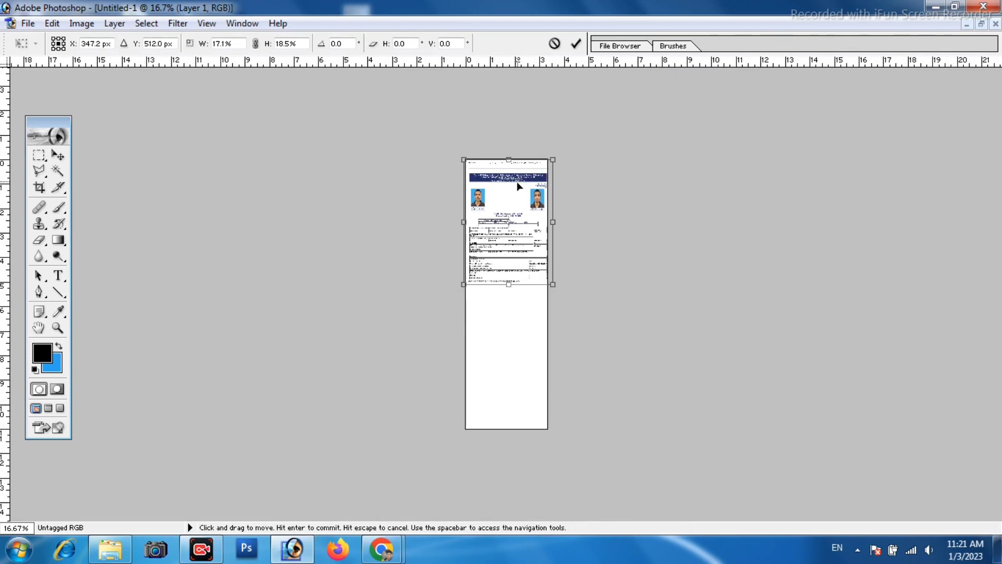
{"action": "key", "text": "ctrl+plus"}
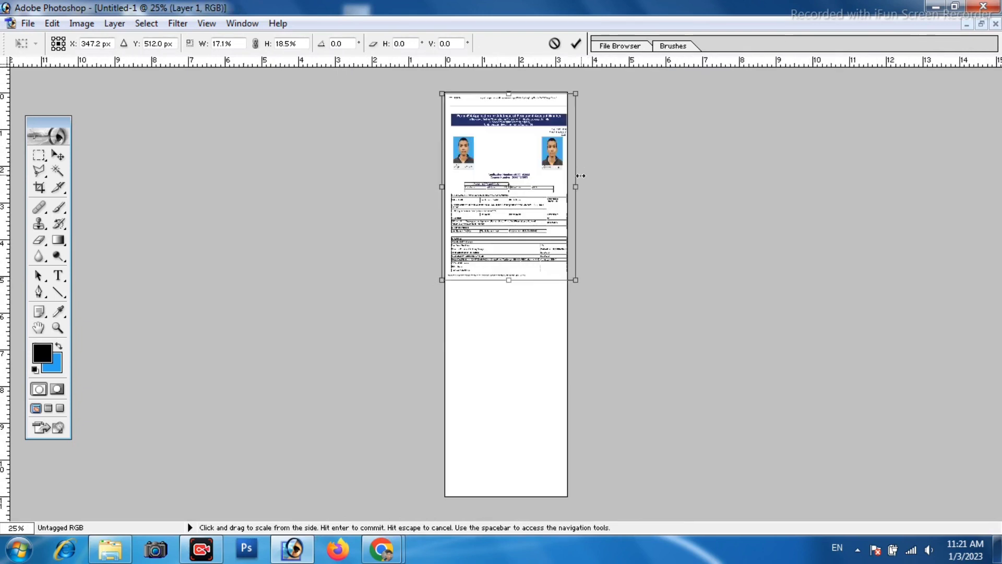
{"action": "left_click_drag", "start_coordinate": [577, 182], "coordinate": [568, 185]}
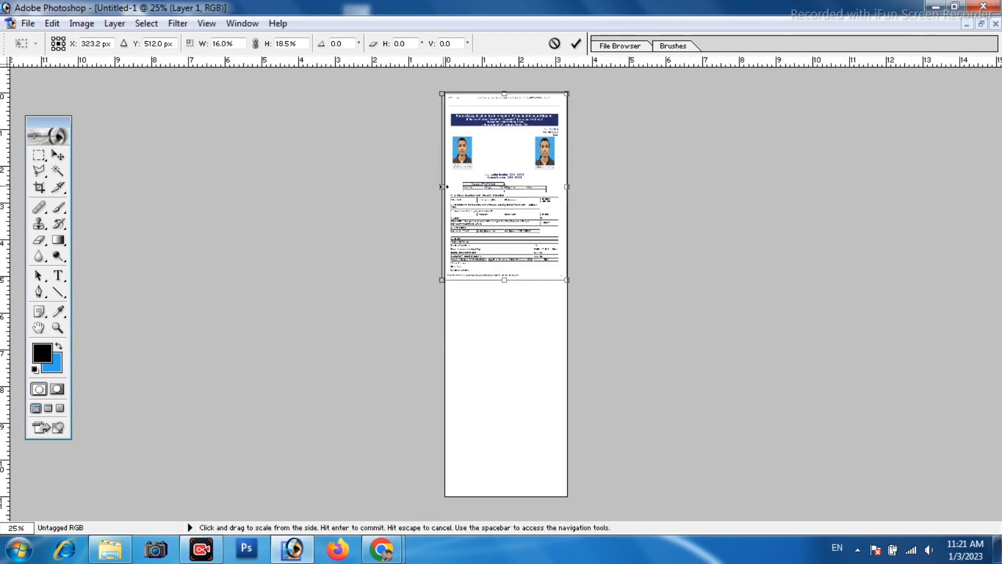
{"action": "left_click_drag", "start_coordinate": [444, 187], "coordinate": [447, 187]}
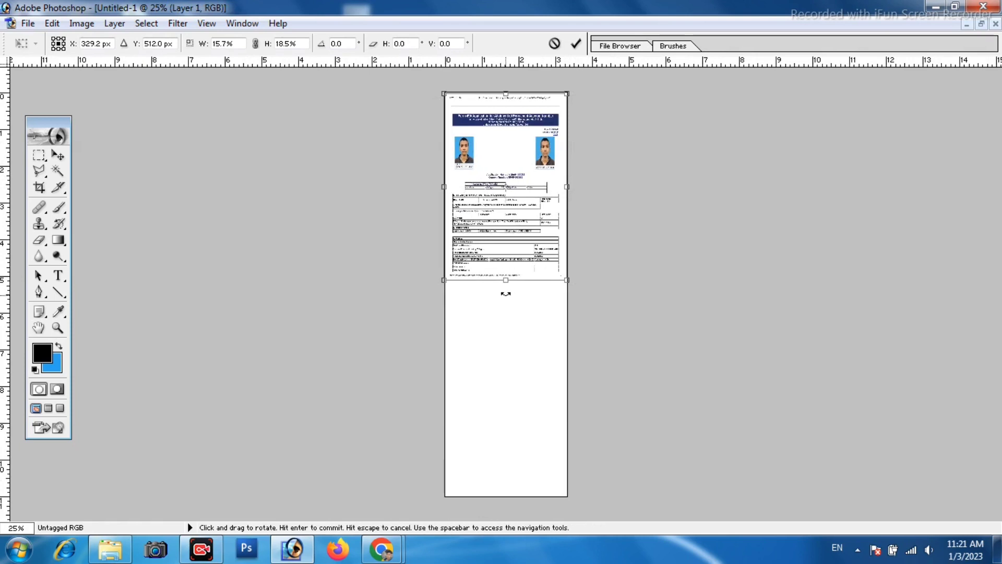
{"action": "mouse_move", "coordinate": [510, 282]}
{"action": "left_mouse_down"}
{"action": "mouse_move", "coordinate": [510, 263]}
{"action": "mouse_move", "coordinate": [513, 281]}
{"action": "left_mouse_up"}
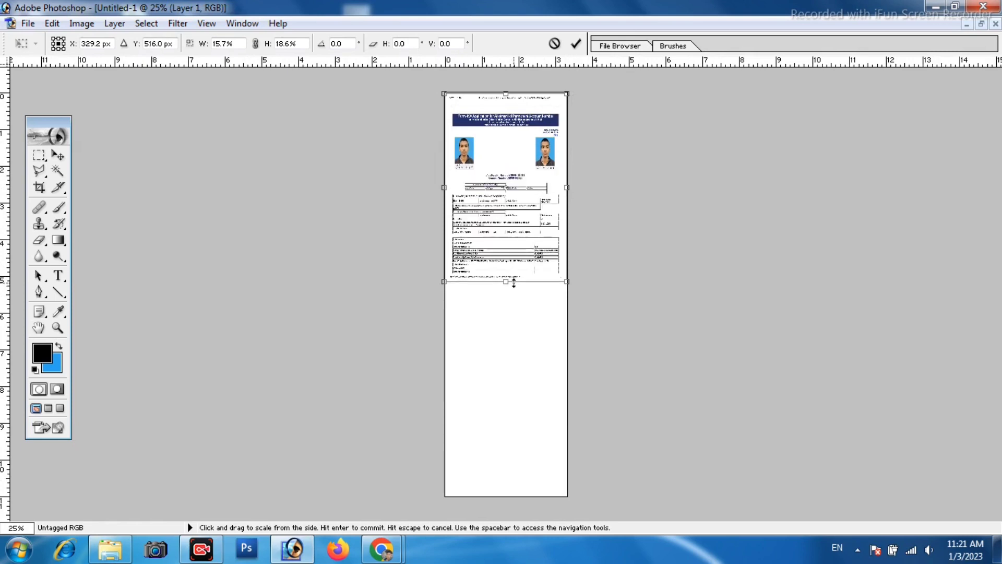
{"action": "left_click", "coordinate": [576, 45]}
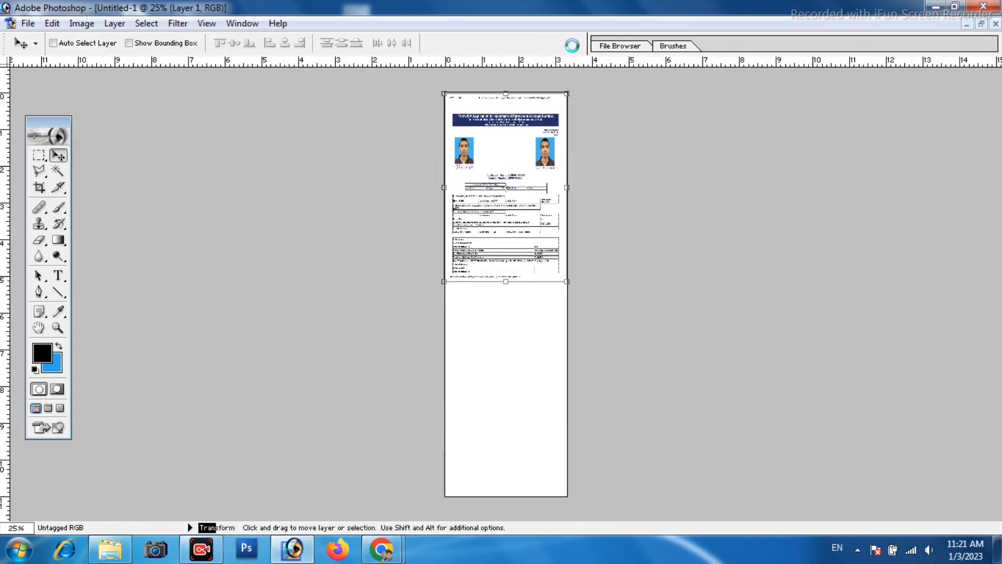
{"action": "left_click", "coordinate": [983, 25]}
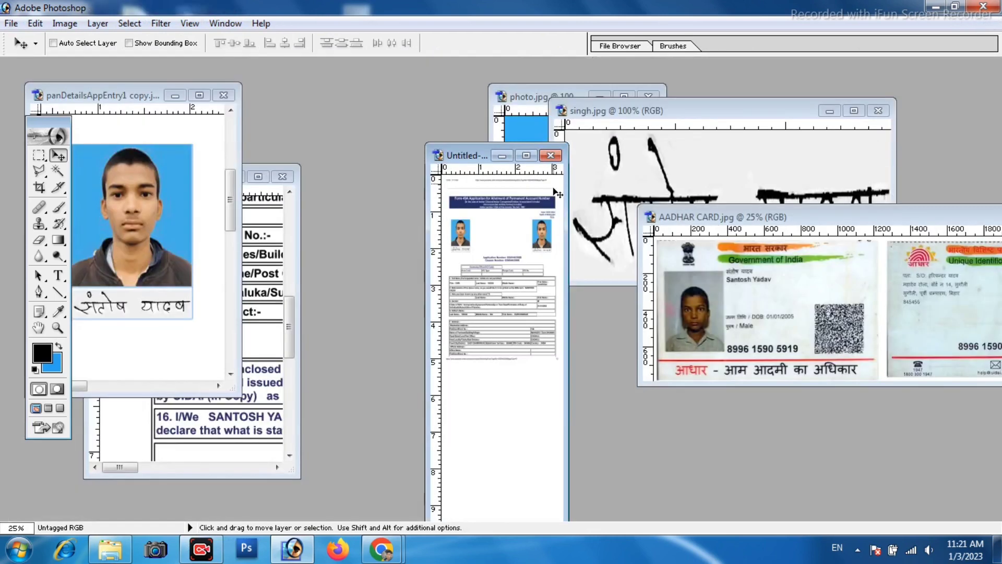
Step: Shrink the pasted second form page with Free Transform to fit the canvas width
{"action": "left_click", "coordinate": [264, 243]}
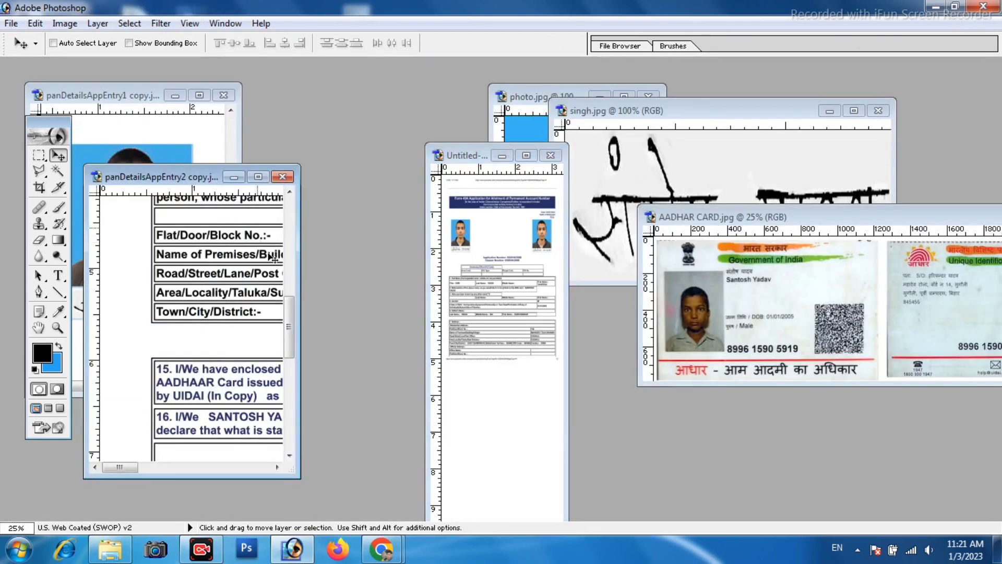
{"action": "scroll", "coordinate": [188, 269], "scroll_direction": "right", "scroll_amount": 2}
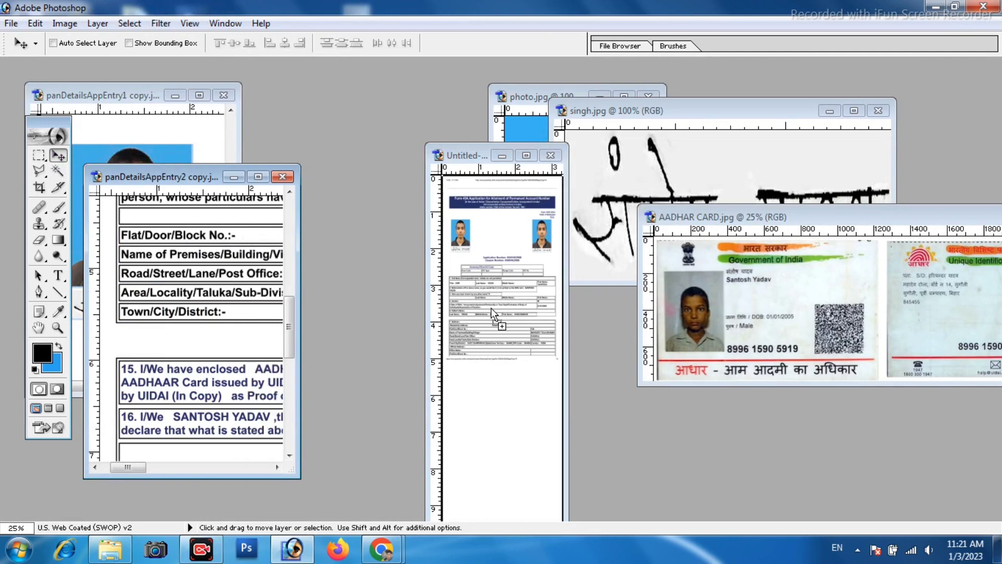
{"action": "left_click", "coordinate": [526, 155]}
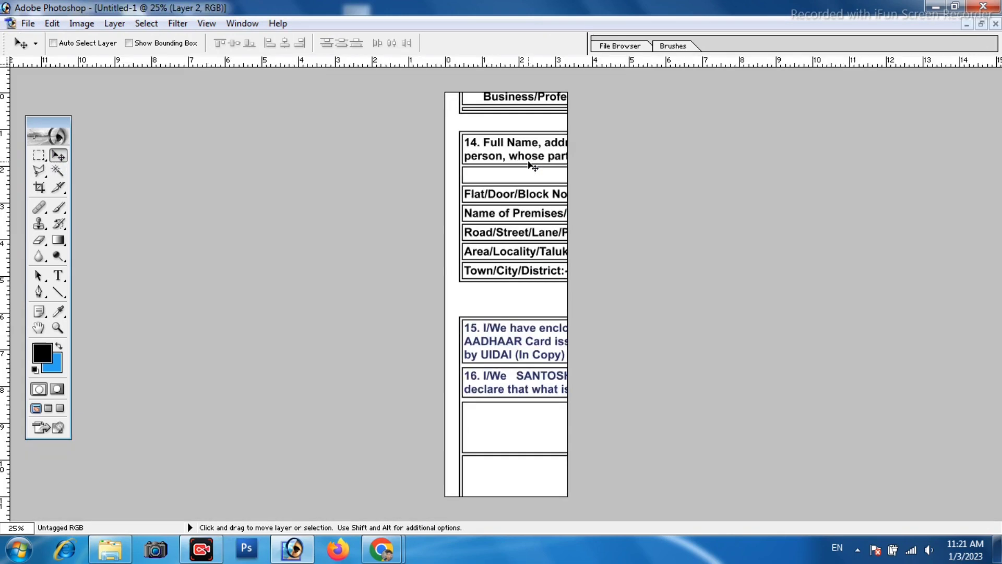
{"action": "key", "text": "ctrl+minus"}
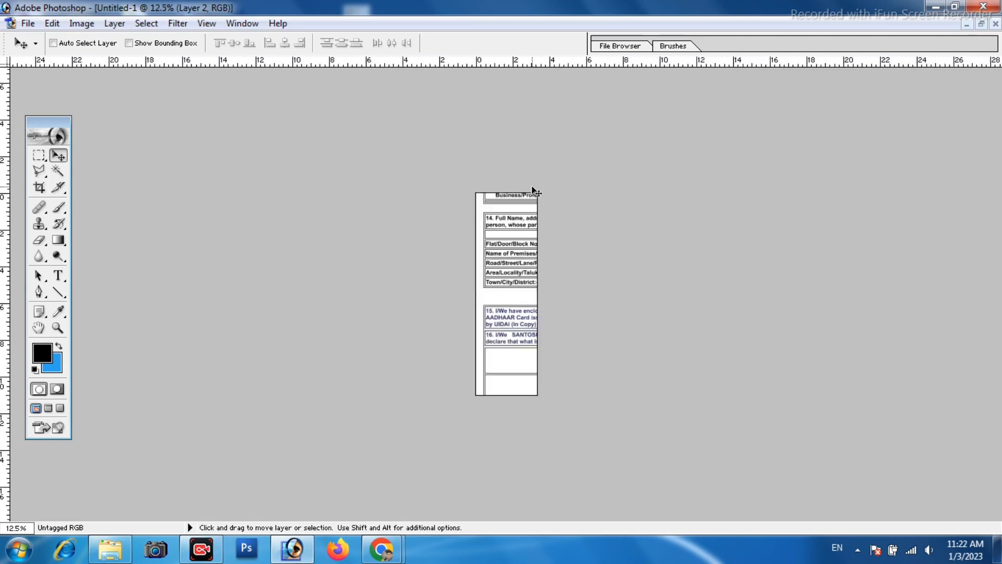
{"action": "key", "text": "ctrl+t"}
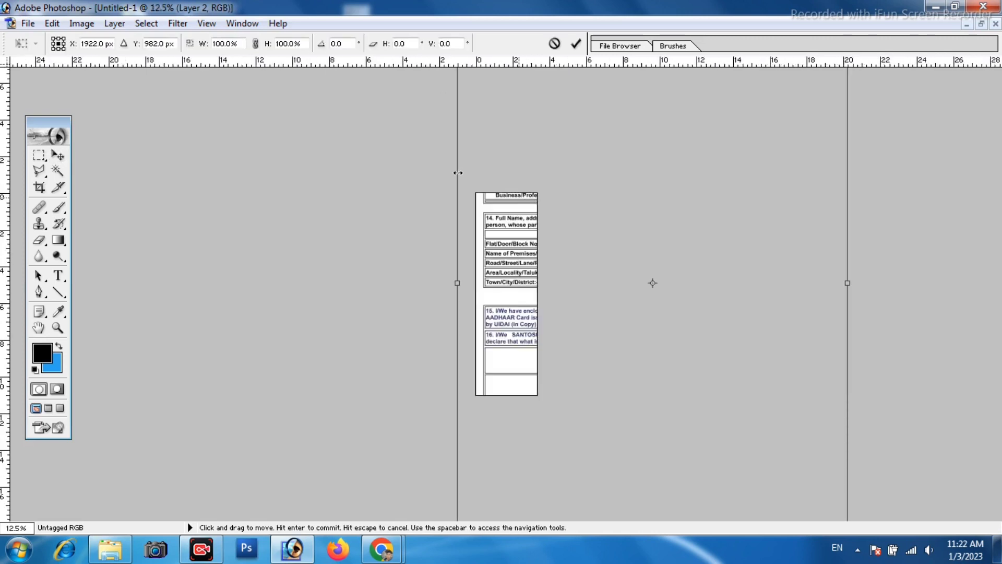
{"action": "left_click_drag", "start_coordinate": [563, 143], "coordinate": [513, 281]}
{"action": "left_click_drag", "start_coordinate": [406, 173], "coordinate": [541, 316]}
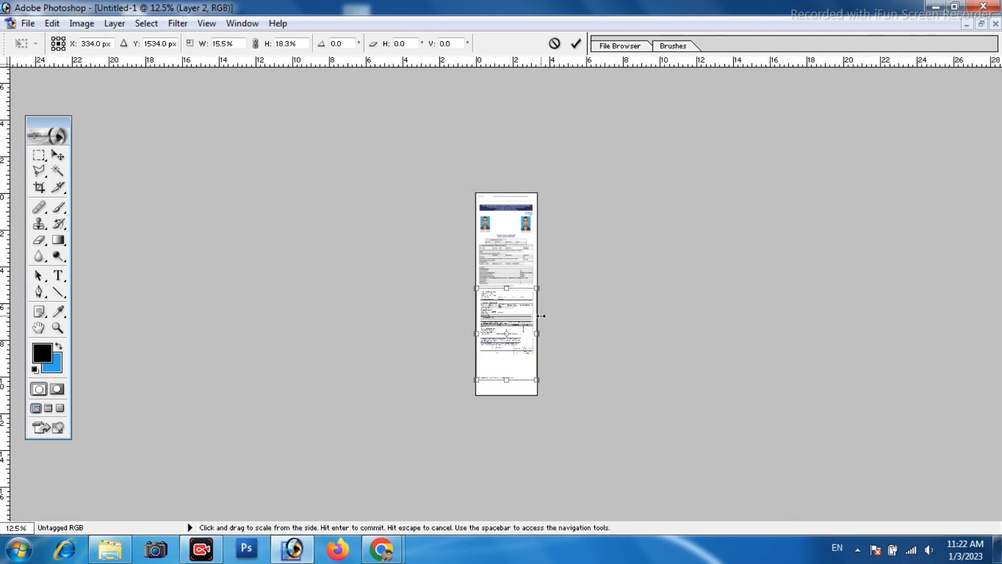
Step: Shorten the second page to sit directly below page 1 and apply the transform
{"action": "key", "text": "ctrl+equal"}
{"action": "key", "text": "ctrl+equal"}
{"action": "key", "text": "ctrl+equal"}
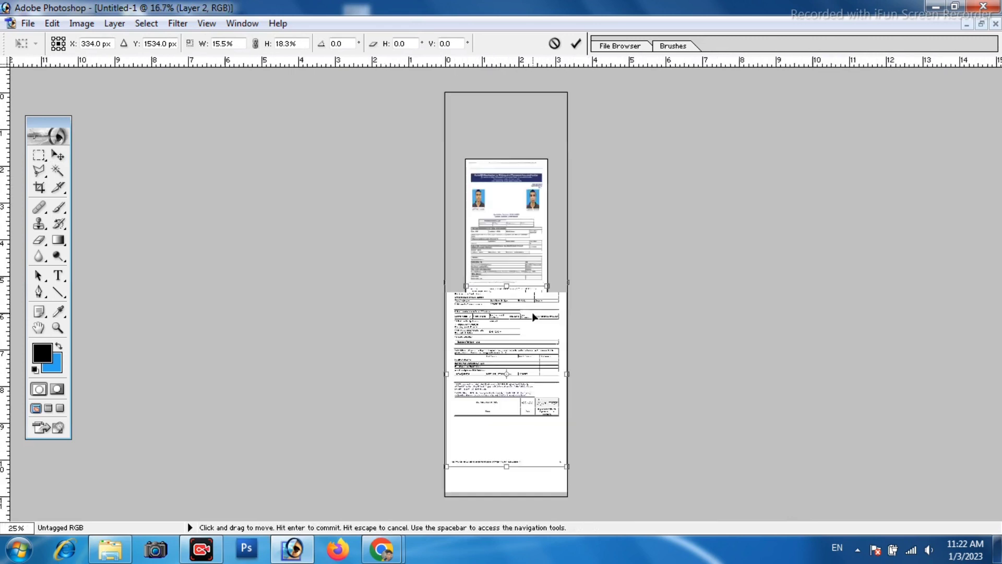
{"action": "scroll", "coordinate": [983, 261], "scroll_direction": "down", "scroll_amount": 2}
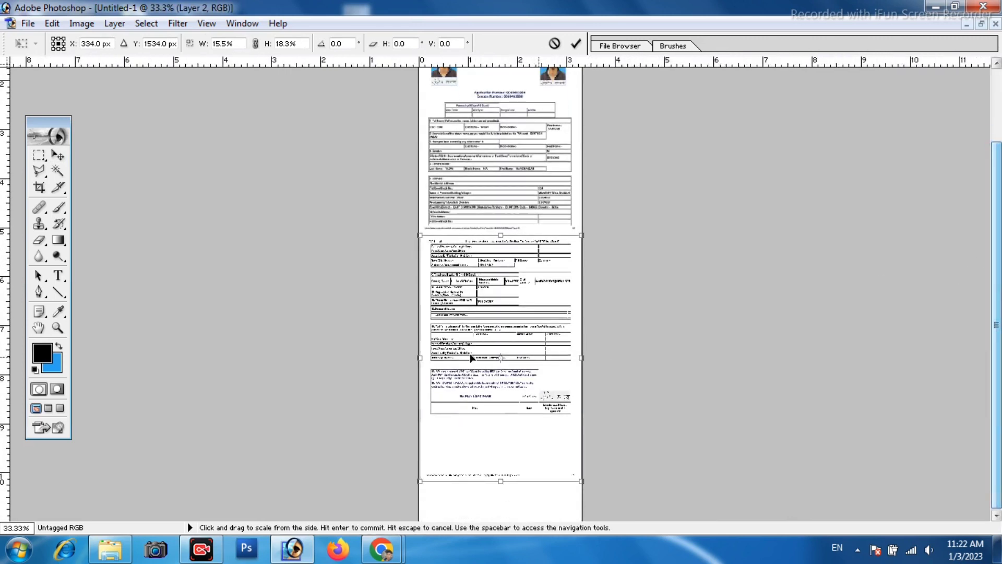
{"action": "mouse_move", "coordinate": [500, 236]}
{"action": "left_mouse_down"}
{"action": "mouse_move", "coordinate": [500, 247]}
{"action": "mouse_move", "coordinate": [501, 235]}
{"action": "left_mouse_up"}
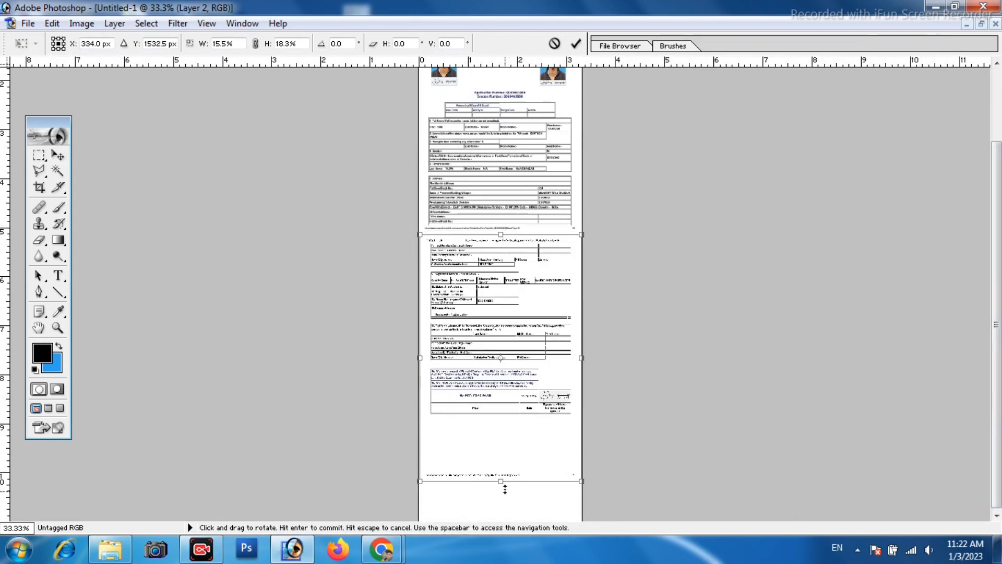
{"action": "left_click_drag", "start_coordinate": [502, 481], "coordinate": [503, 472]}
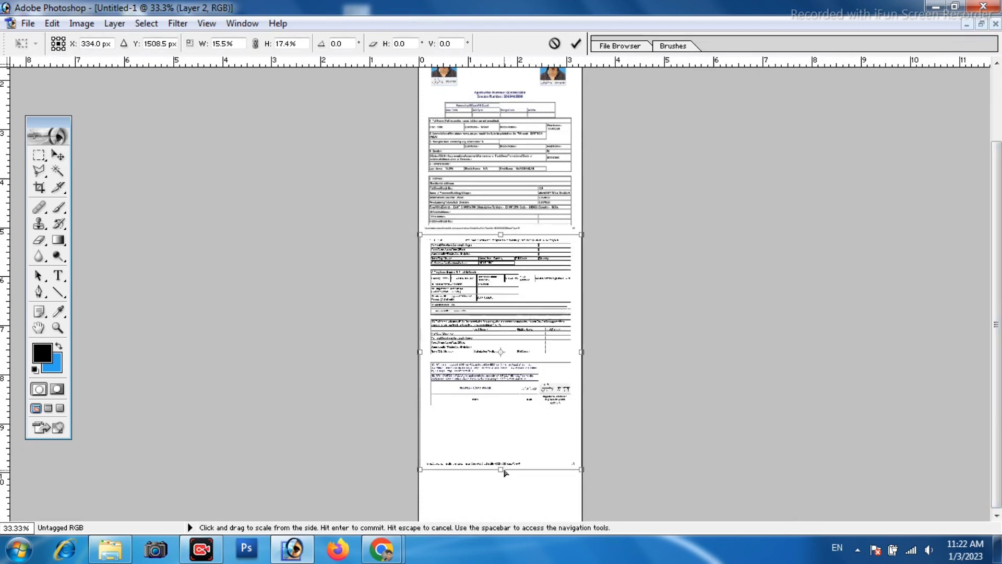
{"action": "key", "text": "ctrl+minus"}
{"action": "key", "text": "ctrl+plus"}
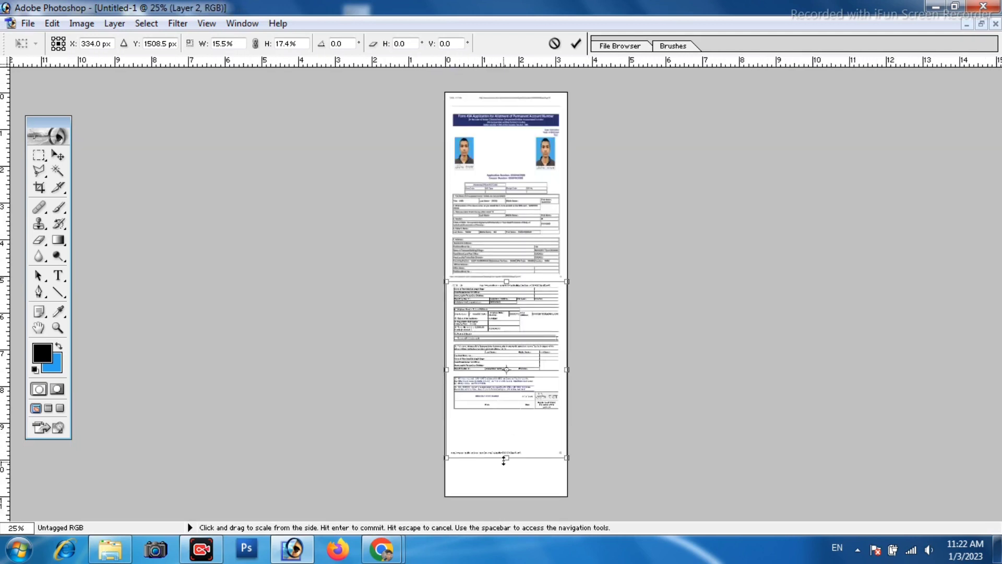
{"action": "left_click_drag", "start_coordinate": [504, 455], "coordinate": [505, 449]}
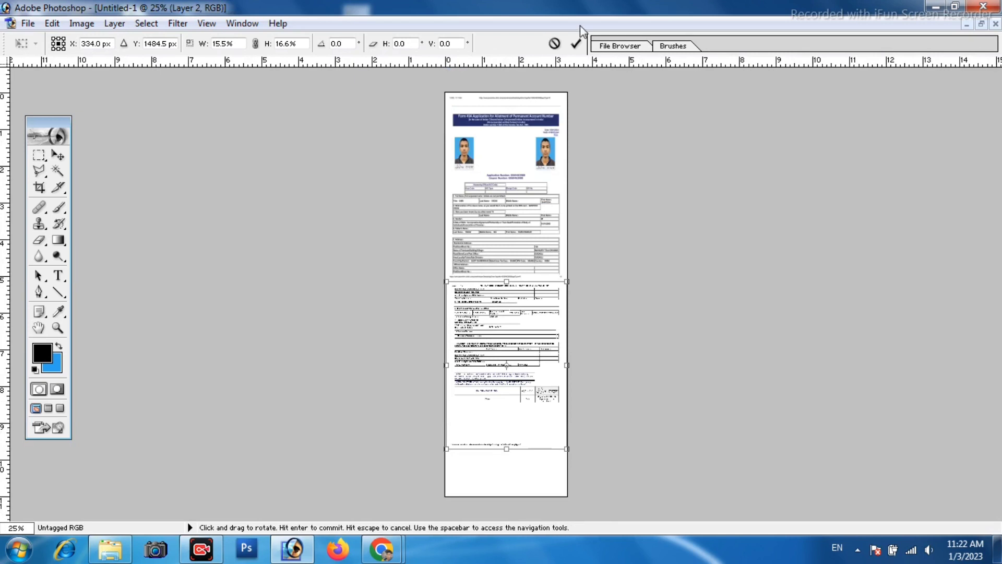
{"action": "left_click", "coordinate": [576, 44]}
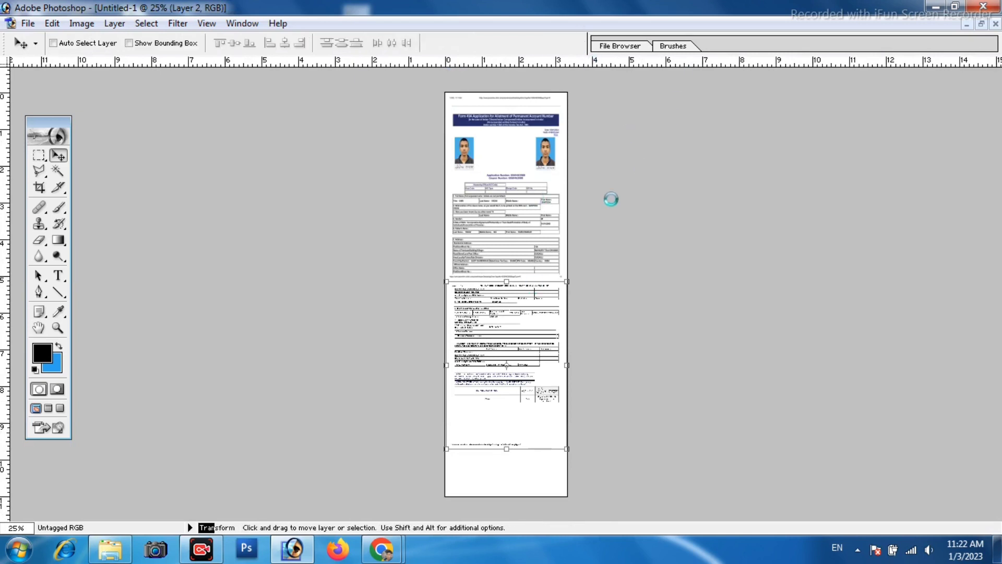
{"action": "left_click", "coordinate": [982, 25]}
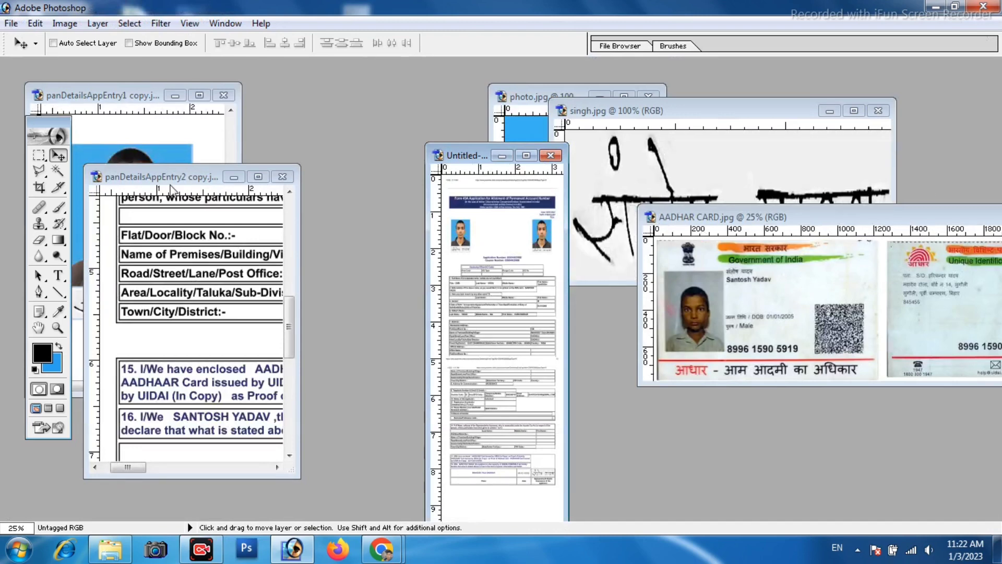
Step: Copy the Aadhaar card scan into Untitled-1 and scale it down to the page width
{"action": "left_click_drag", "start_coordinate": [705, 296], "coordinate": [514, 334]}
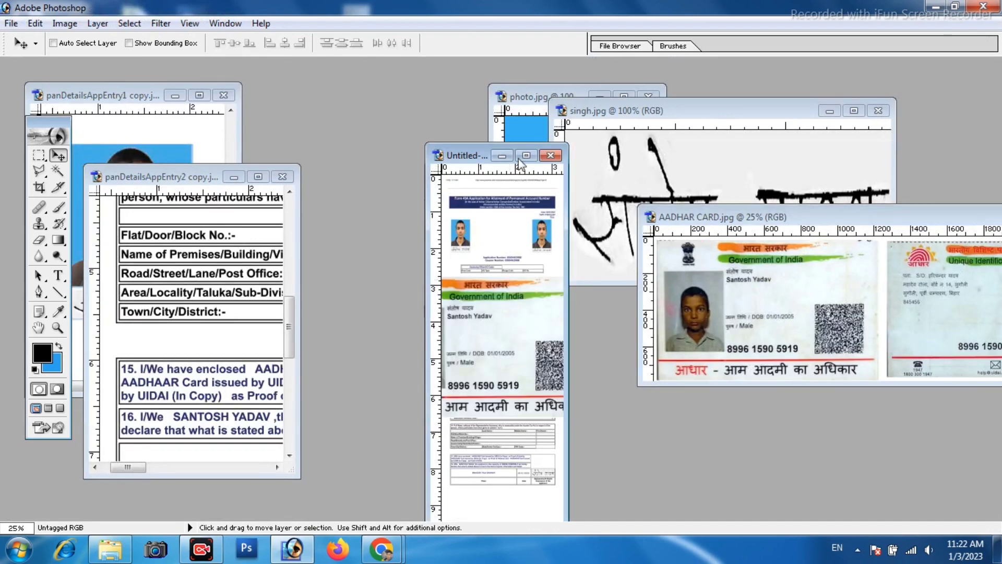
{"action": "left_click", "coordinate": [527, 155]}
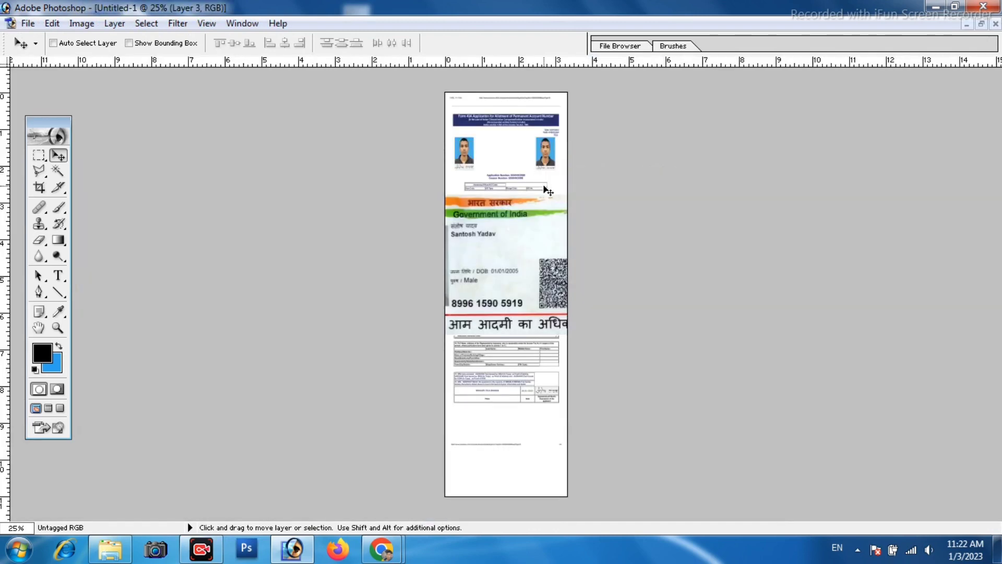
{"action": "key", "text": "ctrl+t"}
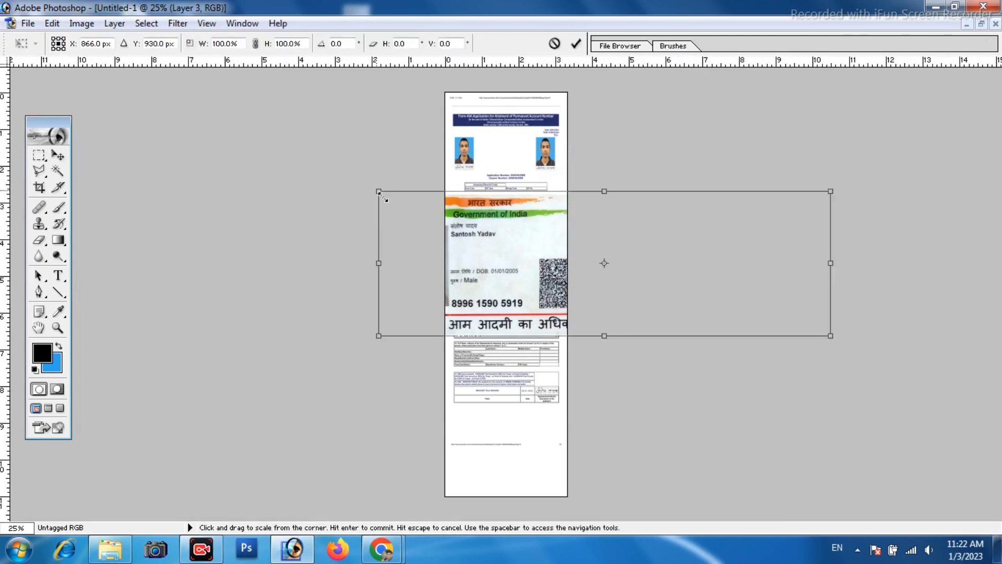
{"action": "left_click_drag", "start_coordinate": [386, 195], "coordinate": [529, 474]}
{"action": "left_click_drag", "start_coordinate": [591, 473], "coordinate": [568, 474]}
Step: Nudge and stretch the Aadhaar card into place below page 2, then apply the transform
{"action": "key", "text": "ctrl+plus"}
{"action": "key", "text": "ctrl+plus"}
{"action": "key", "text": "ctrl+plus"}
{"action": "key", "text": "ctrl+plus"}
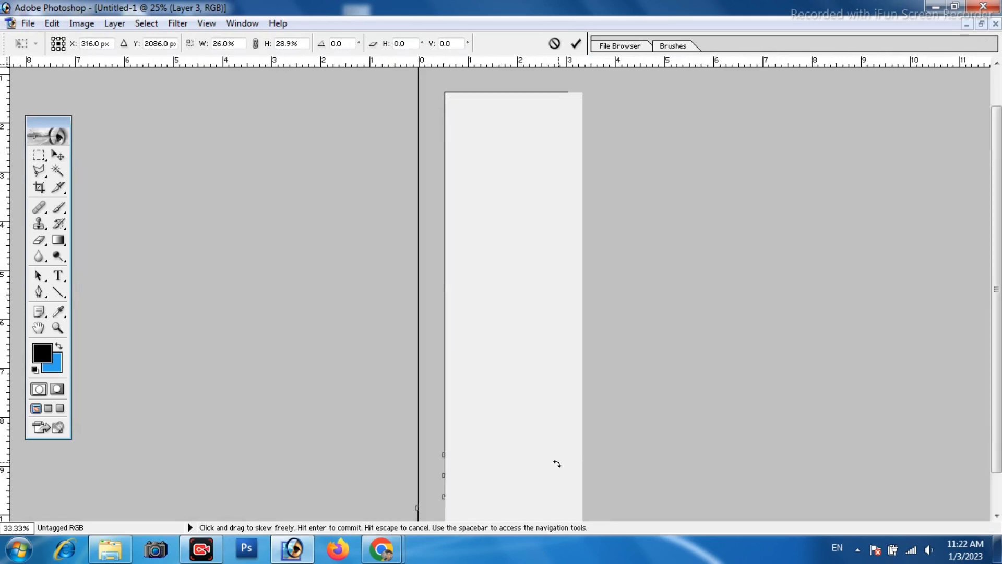
{"action": "scroll", "coordinate": [996, 287], "scroll_direction": "down", "scroll_amount": 10}
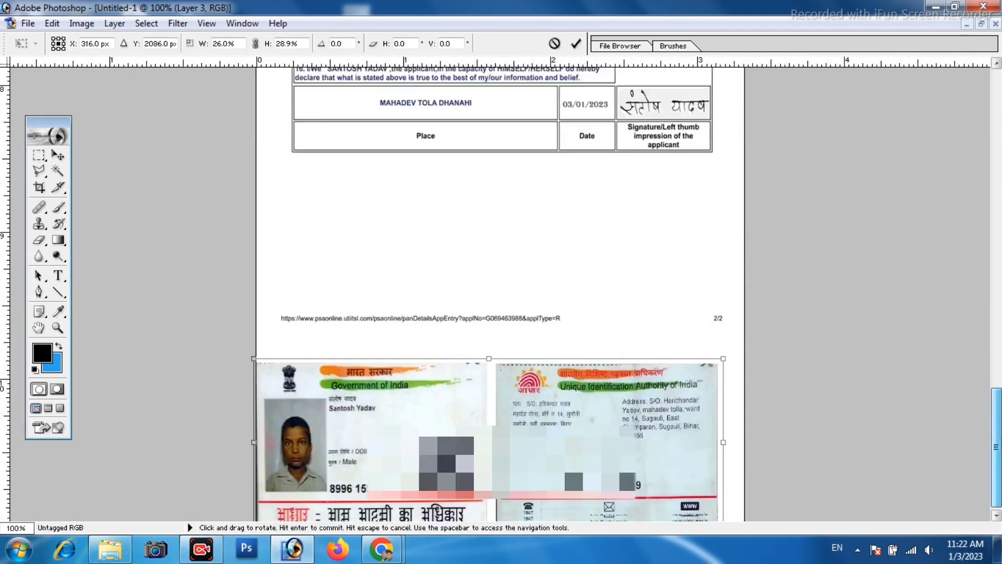
{"action": "key", "text": "Left"}
{"action": "key", "text": "Left"}
{"action": "key", "text": "Left"}
{"action": "key", "text": "Left"}
{"action": "key", "text": "Left"}
{"action": "key", "text": "Left"}
{"action": "key", "text": "Left"}
{"action": "key", "text": "Left"}
{"action": "key", "text": "Left"}
{"action": "key", "text": "Left"}
{"action": "key", "text": "Left"}
{"action": "key", "text": "Left"}
{"action": "key", "text": "Left"}
{"action": "key", "text": "Left"}
{"action": "key", "text": "Left"}
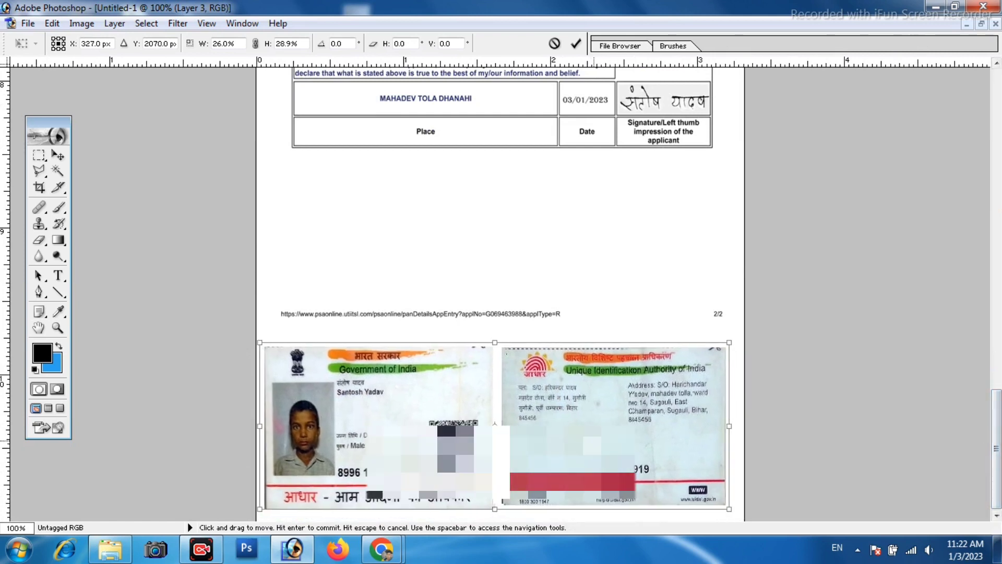
{"action": "key", "text": "Up"}
{"action": "key", "text": "Up"}
{"action": "key", "text": "Up"}
{"action": "key", "text": "Up"}
{"action": "key", "text": "Up"}
{"action": "key", "text": "Up"}
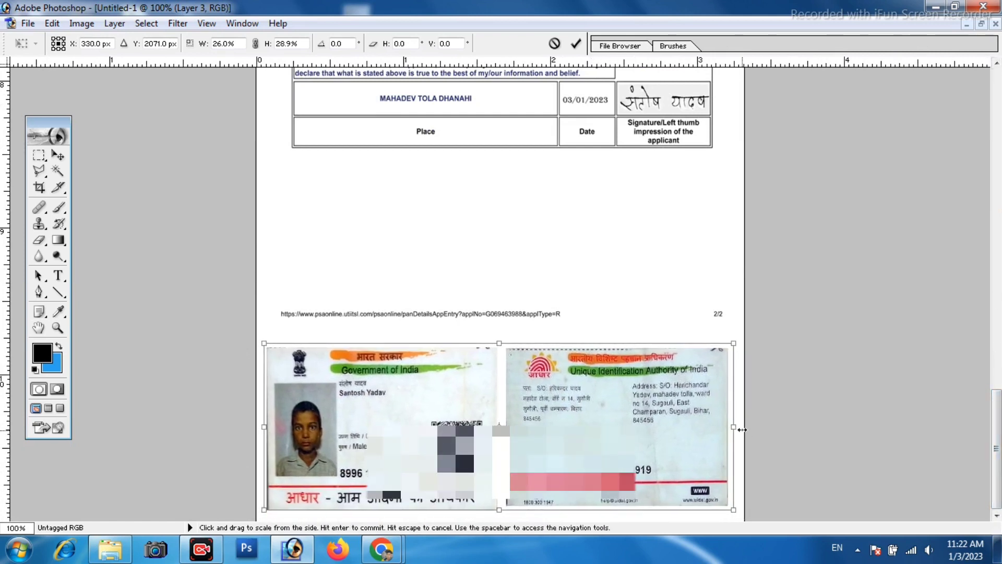
{"action": "left_click_drag", "start_coordinate": [744, 428], "coordinate": [753, 428]}
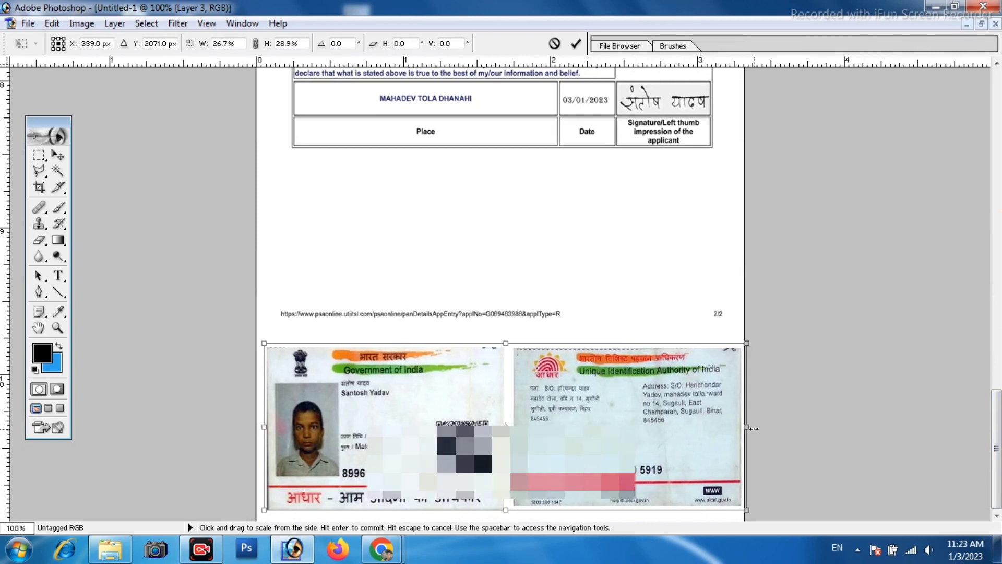
{"action": "left_click_drag", "start_coordinate": [264, 403], "coordinate": [255, 407]}
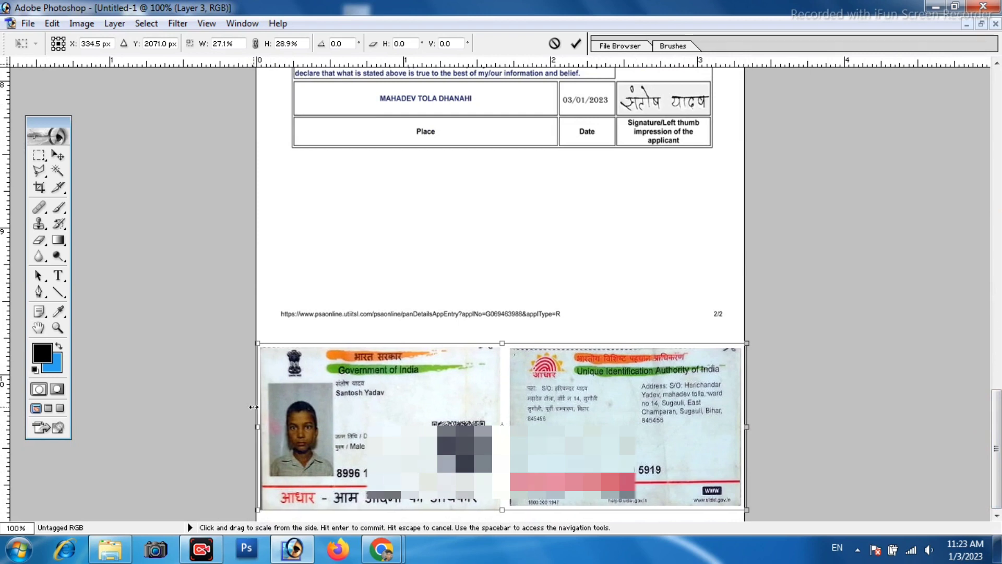
{"action": "left_click", "coordinate": [576, 44]}
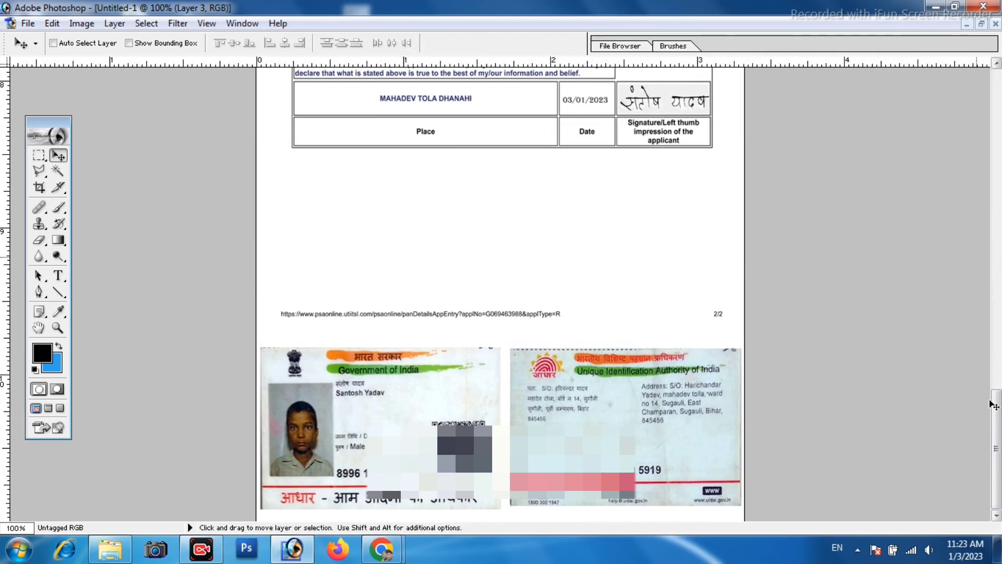
{"action": "left_click_drag", "start_coordinate": [993, 405], "coordinate": [989, 315]}
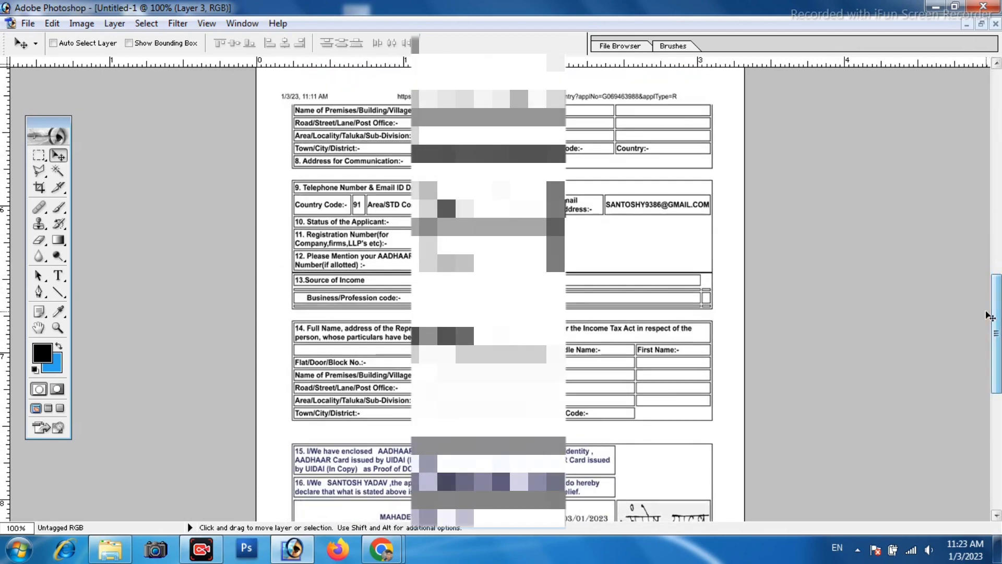
Step: Zoom out on the combined sheet and bring up the Save As dialog
{"action": "key", "text": "ctrl+minus"}
{"action": "key", "text": "ctrl+minus"}
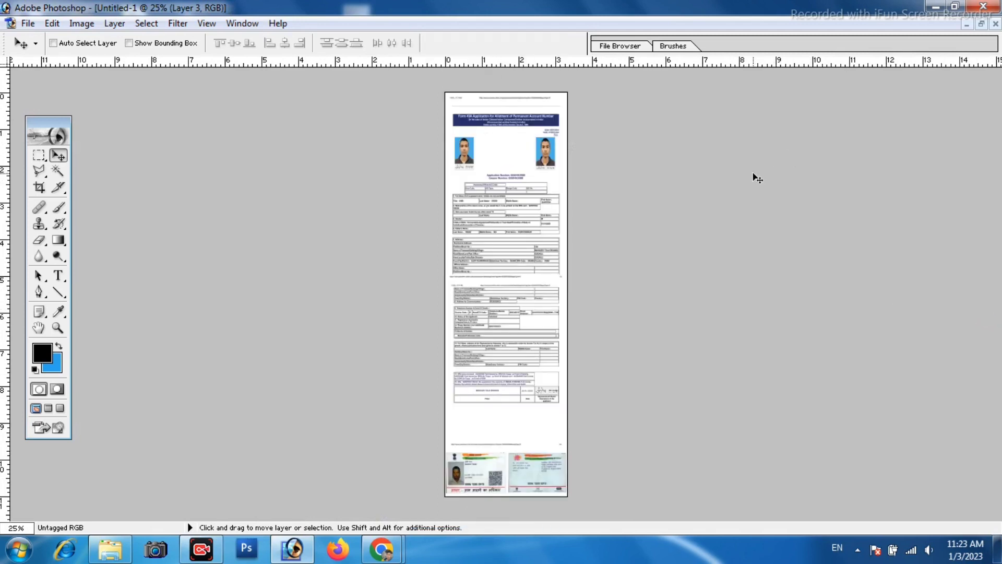
{"action": "key", "text": "ctrl+shift+s"}
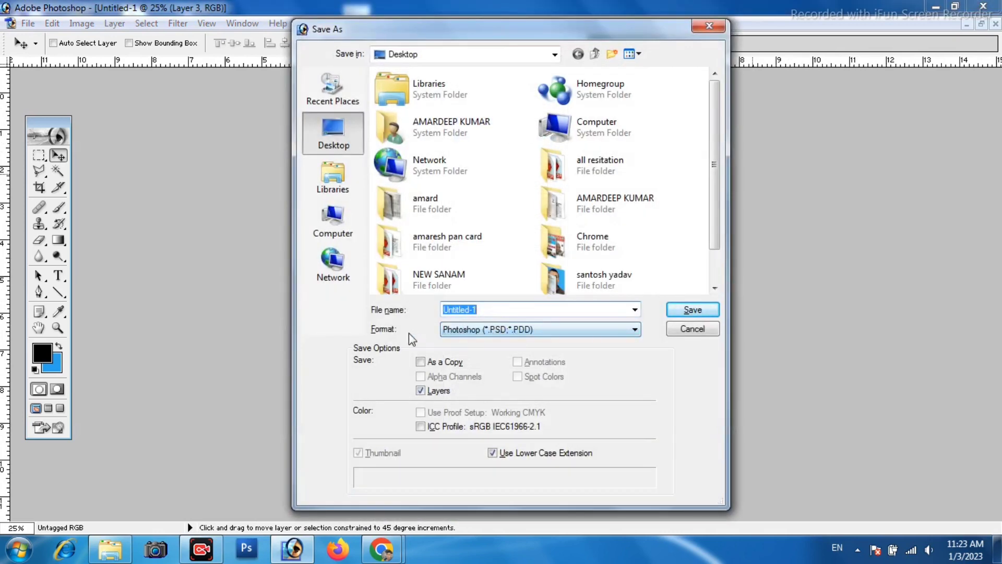
Step: Save the sheet as Photoshop PDF 'DOCUMENT' in the applicant's folder at Maximum quality
{"action": "left_click", "coordinate": [528, 334]}
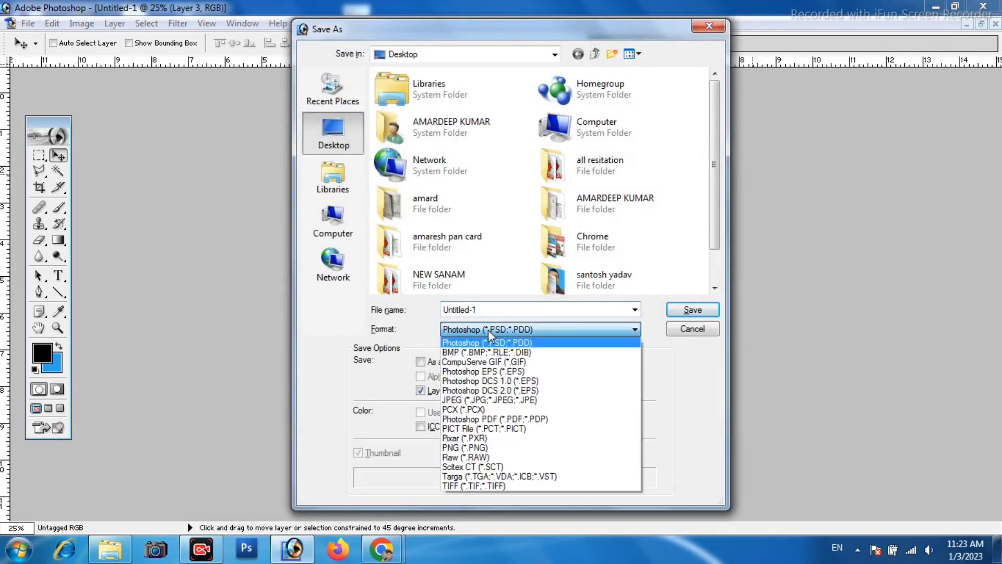
{"action": "left_click", "coordinate": [522, 419]}
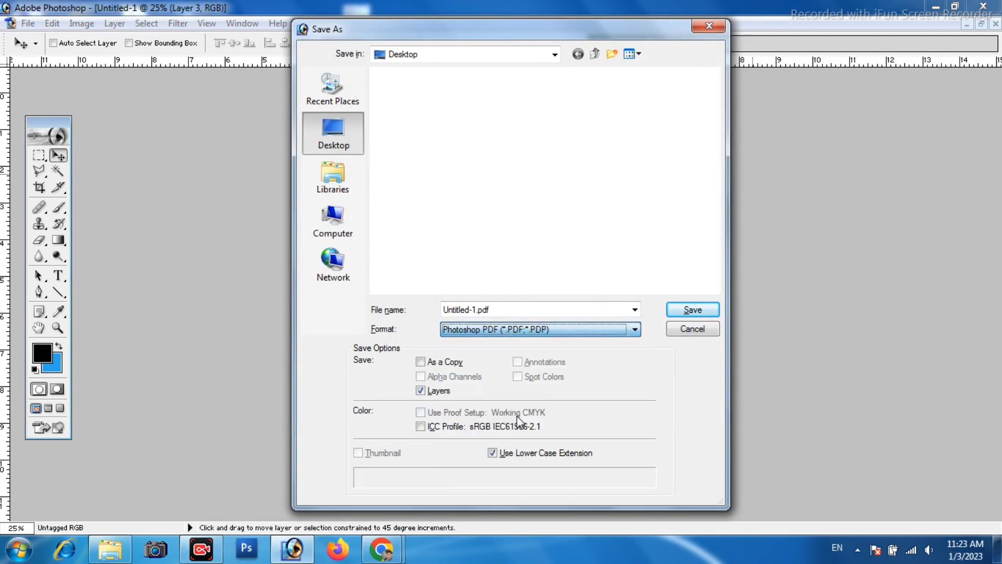
{"action": "key", "text": "shift+Tab"}
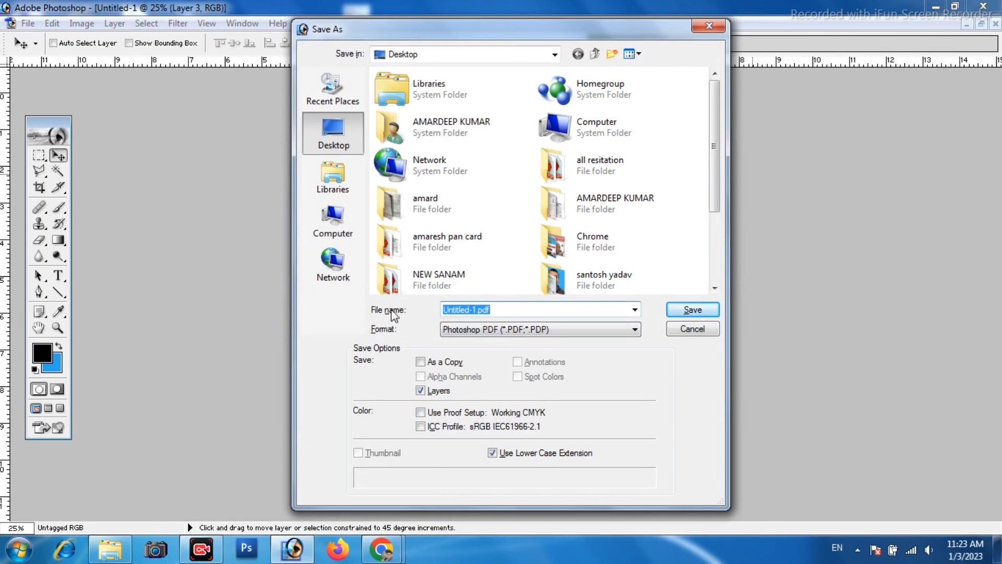
{"action": "type", "text": "DO"}
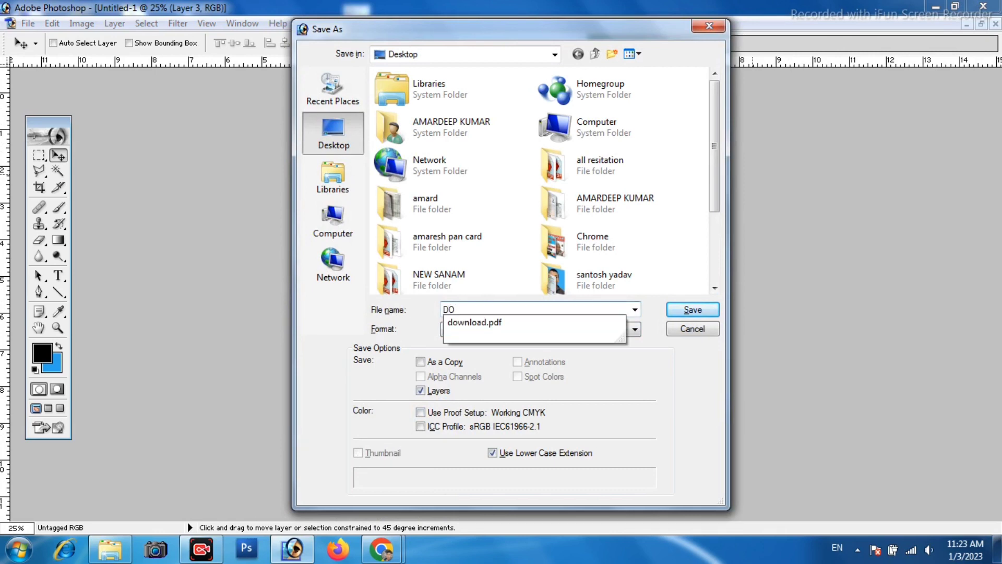
{"action": "type", "text": "CUMENT"}
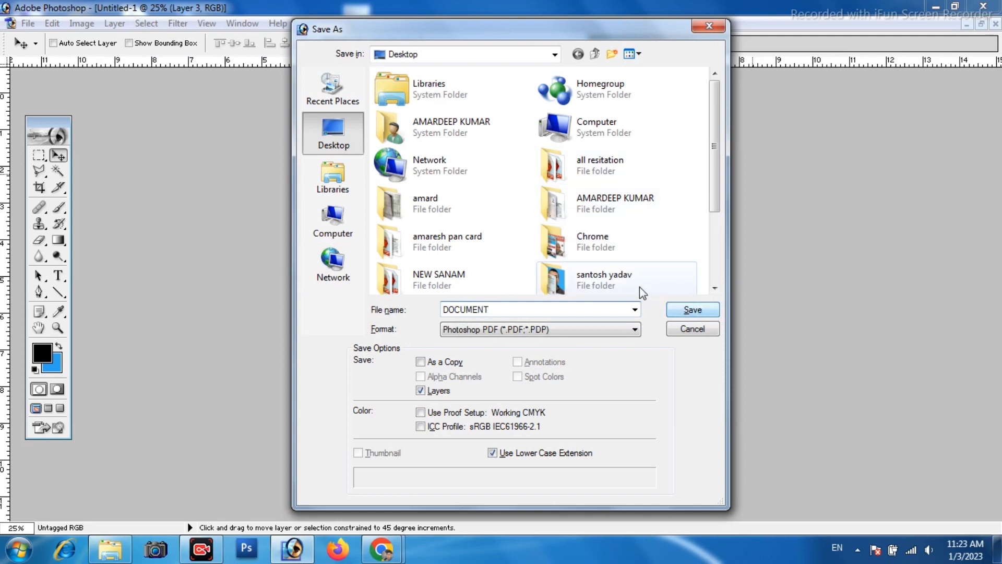
{"action": "double_click", "coordinate": [621, 280]}
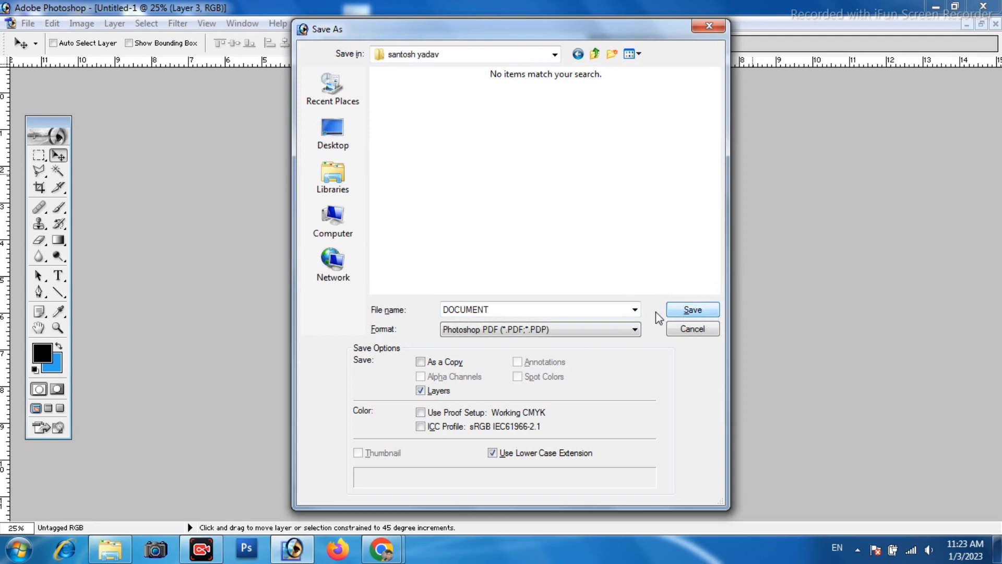
{"action": "left_click", "coordinate": [692, 310]}
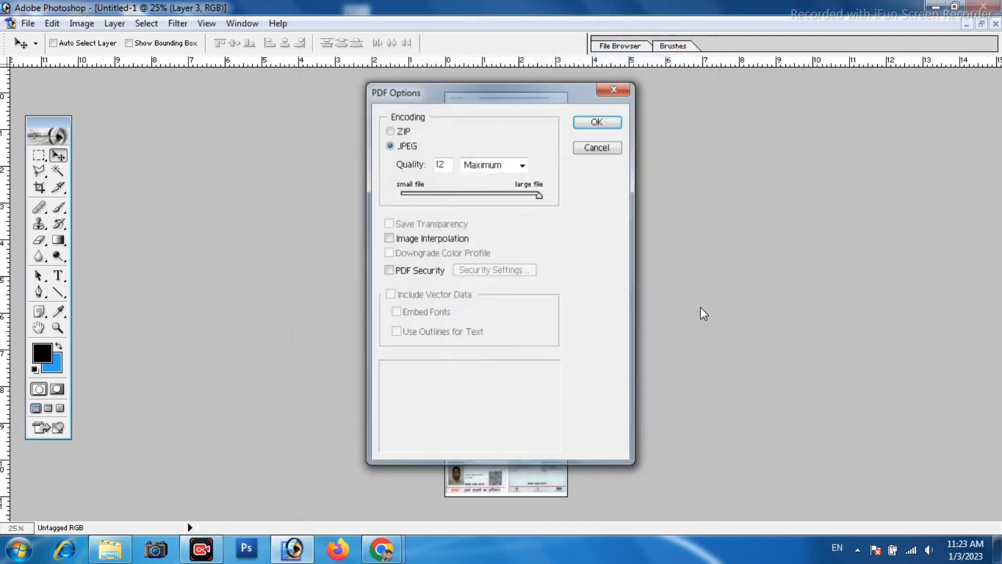
{"action": "left_click", "coordinate": [597, 125]}
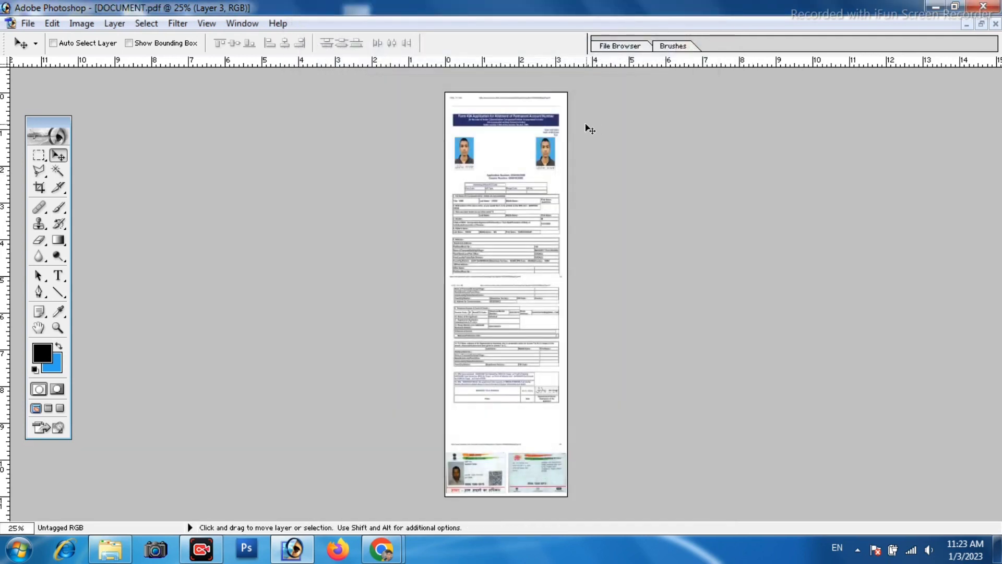
Step: Open DOCUMENT.pdf full-screen in PDF Viewer Plus SE, clear crash dialogs, review form and Aadhaar pages, then close
{"action": "left_click", "coordinate": [936, 7]}
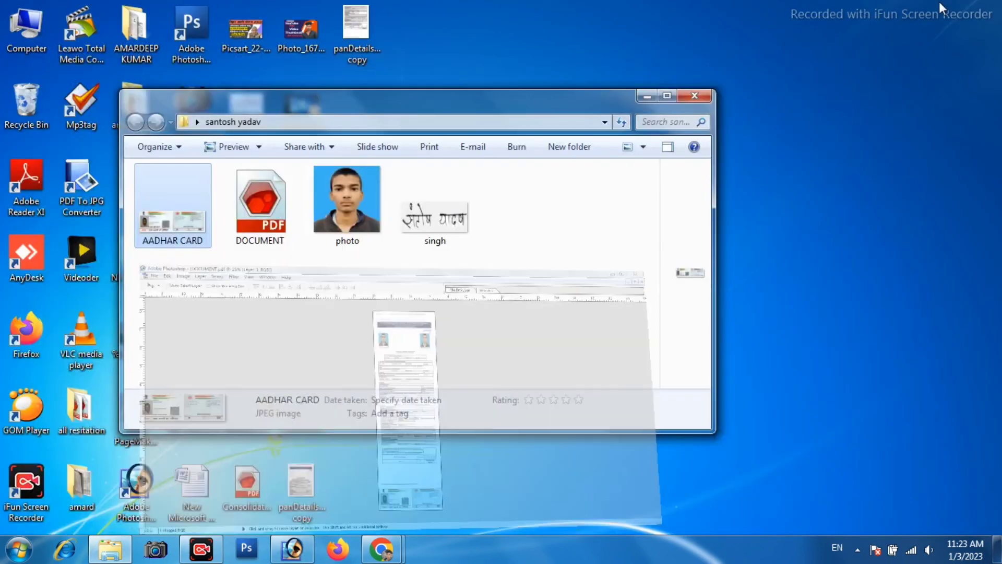
{"action": "double_click", "coordinate": [267, 230]}
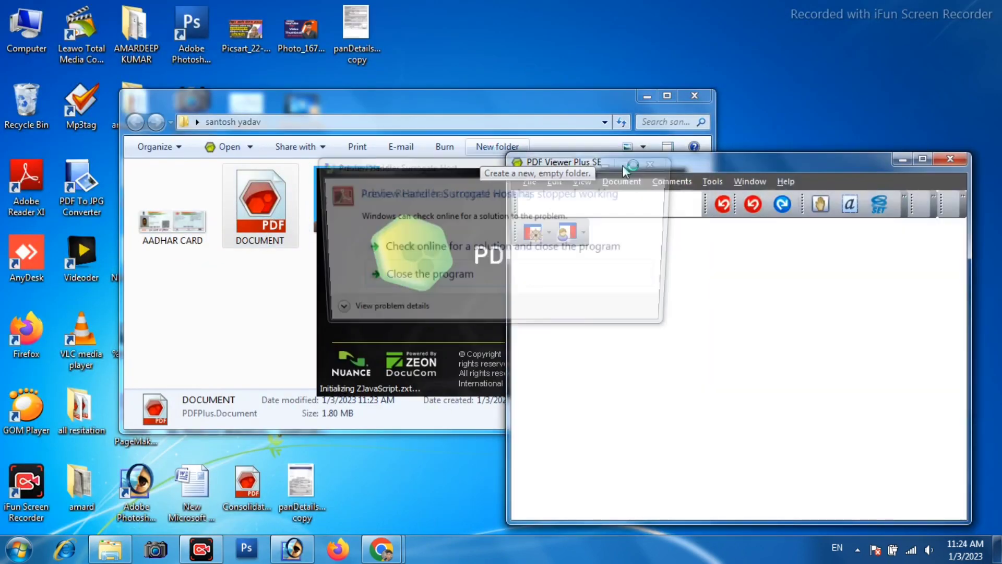
{"action": "left_click", "coordinate": [454, 277]}
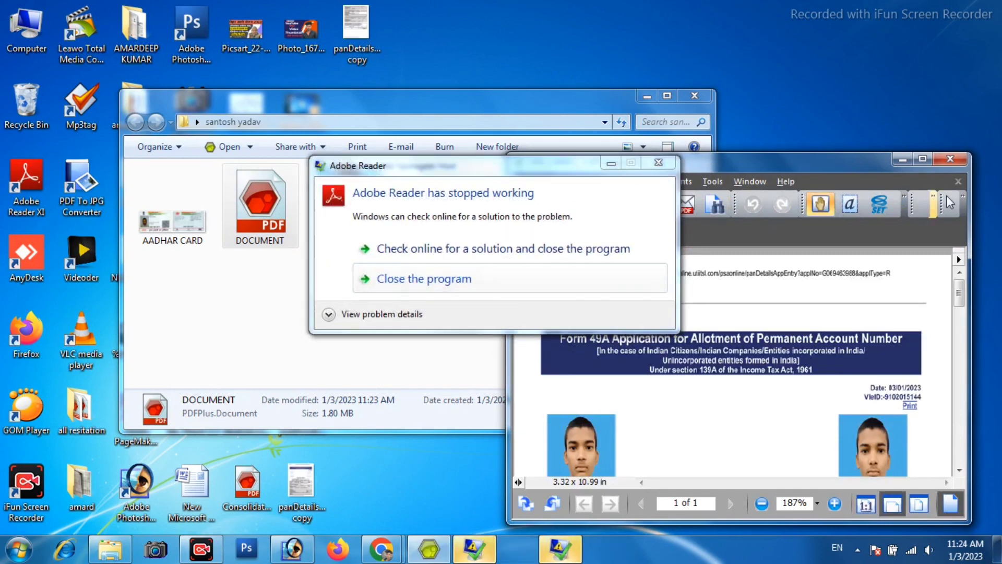
{"action": "left_click", "coordinate": [922, 159]}
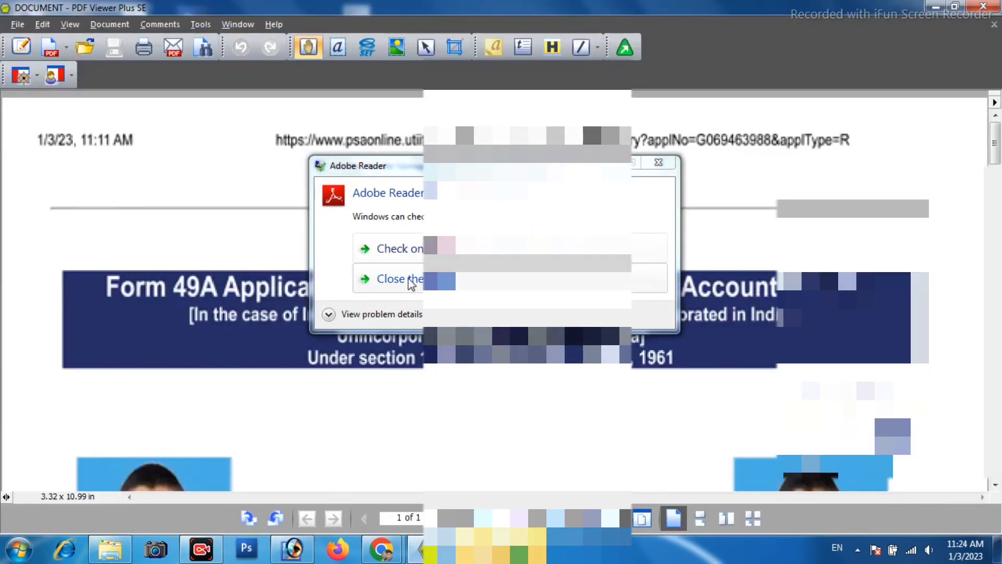
{"action": "left_click", "coordinate": [411, 284]}
{"action": "left_click", "coordinate": [409, 278]}
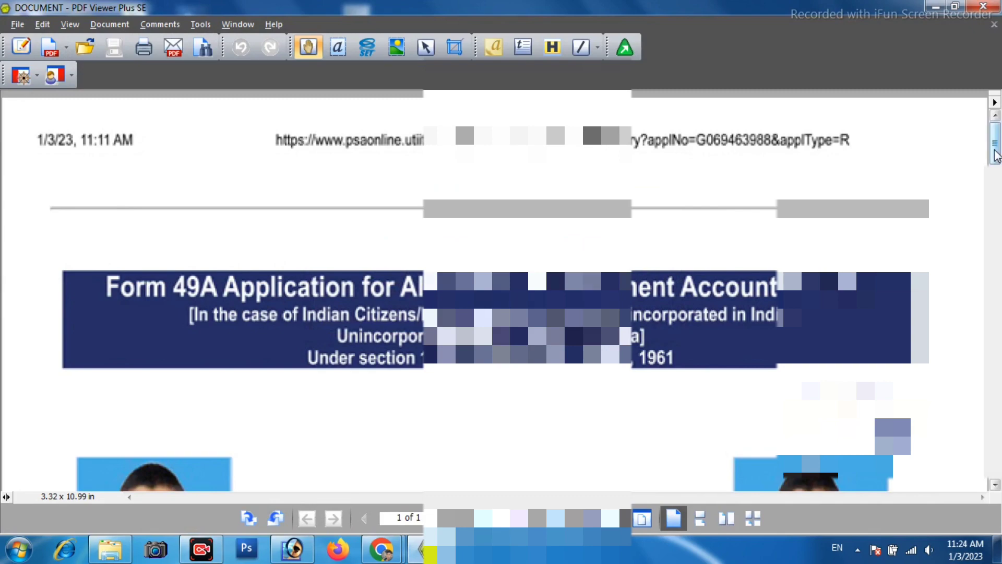
{"action": "left_click_drag", "start_coordinate": [995, 155], "coordinate": [995, 457]}
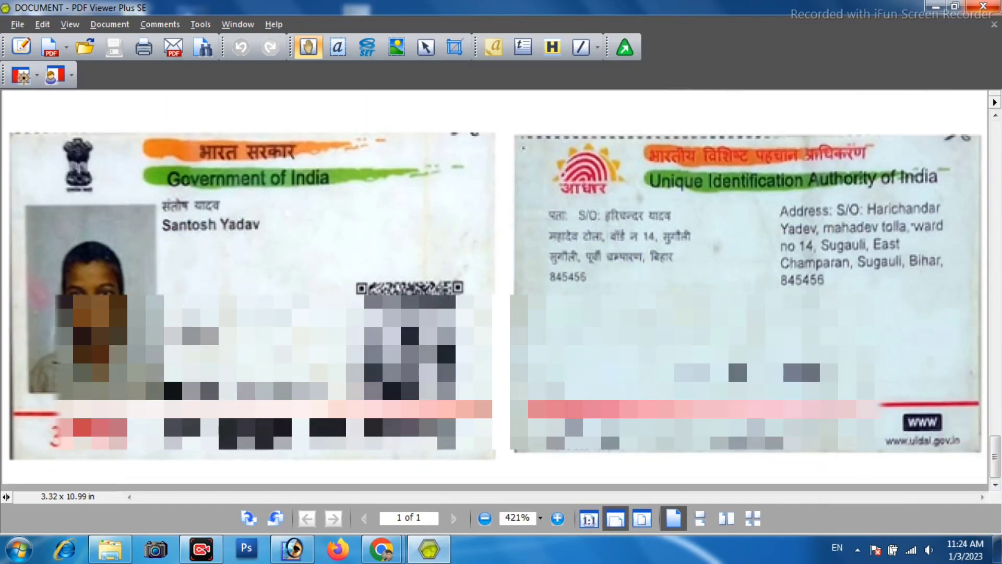
{"action": "left_click", "coordinate": [991, 5]}
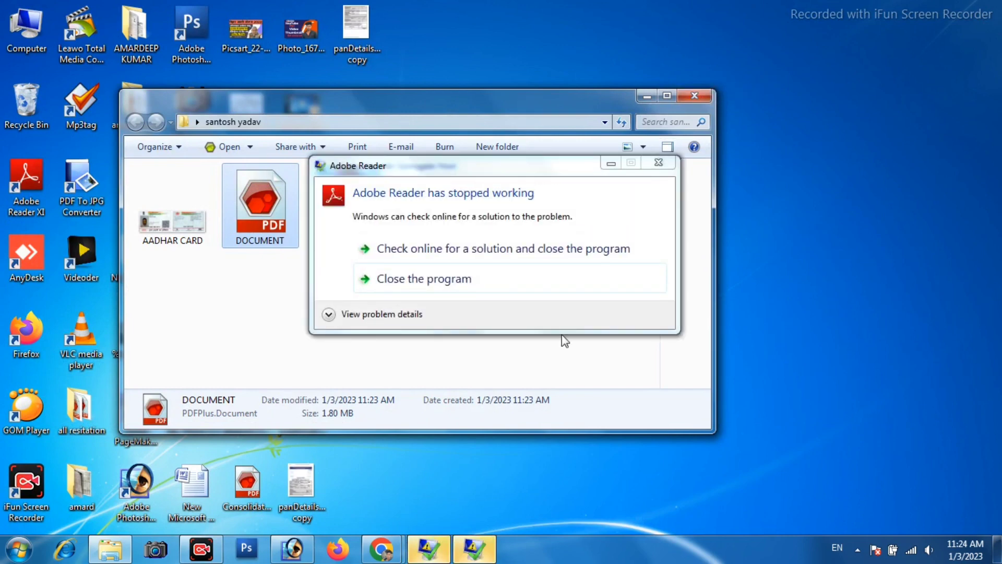
Step: Dismiss the Adobe Reader crash errors, close the Form 49A print window and return to PSA Online
{"action": "left_click", "coordinate": [433, 278]}
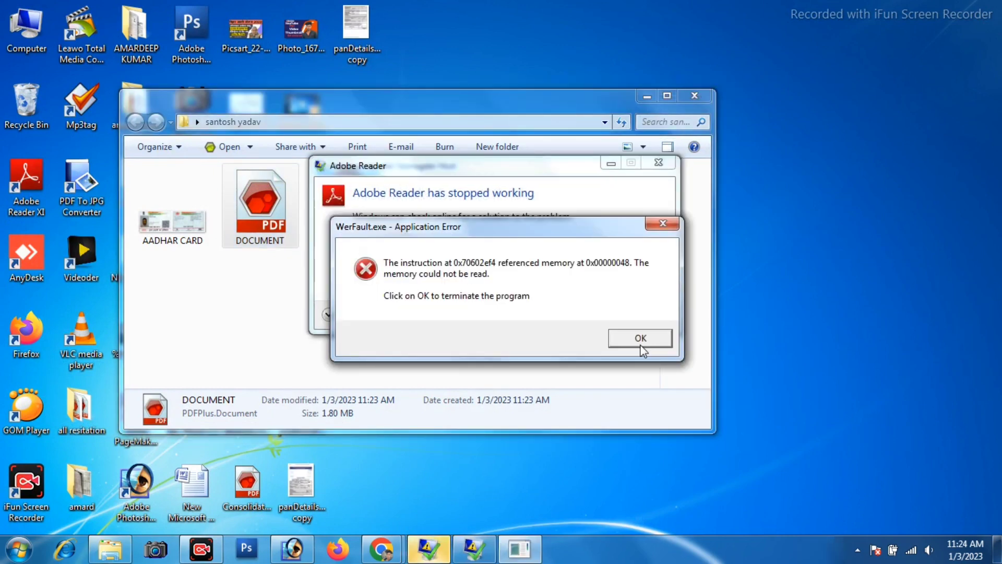
{"action": "left_click", "coordinate": [640, 339]}
{"action": "mouse_move", "coordinate": [382, 548]}
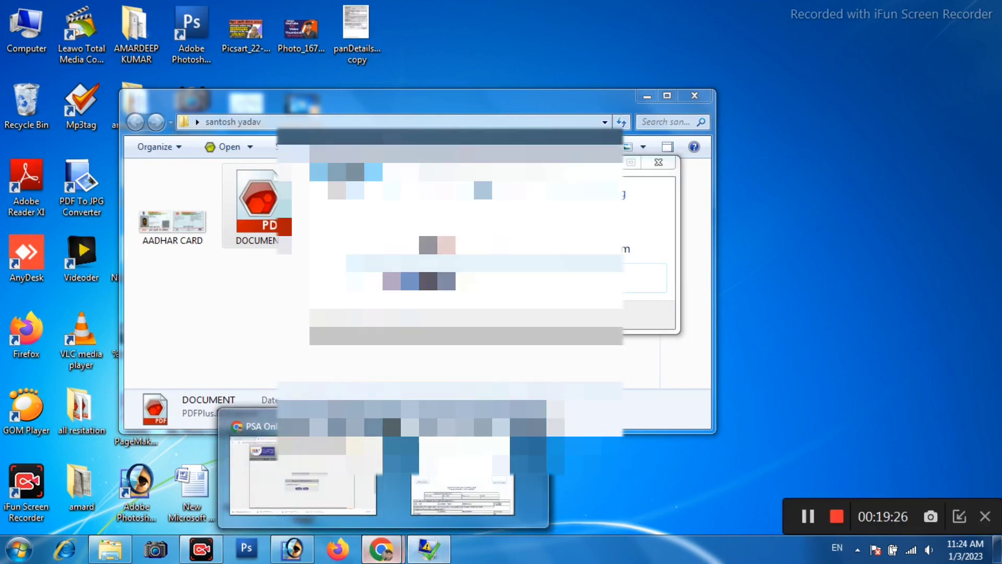
{"action": "left_click", "coordinate": [470, 478]}
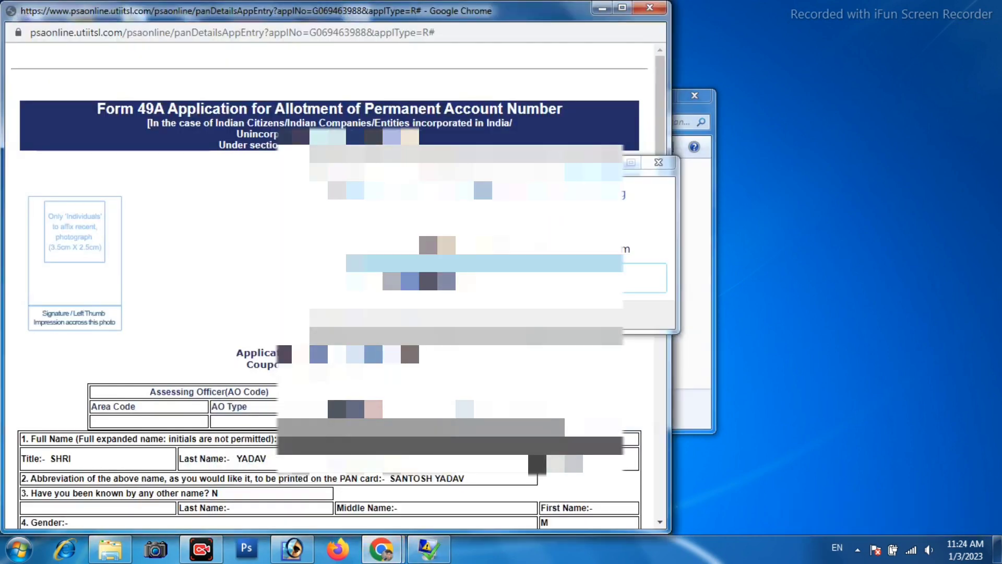
{"action": "left_click", "coordinate": [650, 7]}
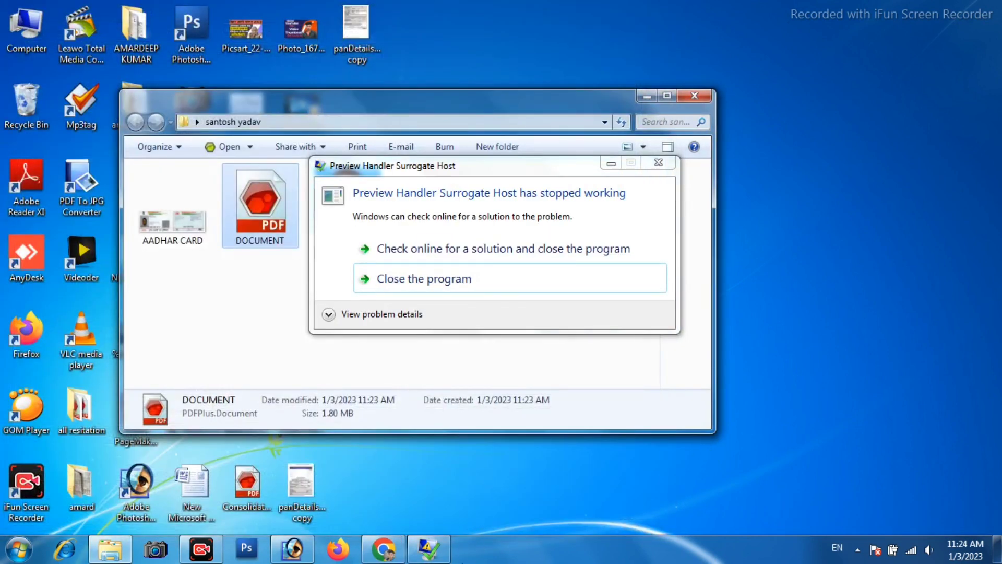
{"action": "left_click", "coordinate": [384, 548]}
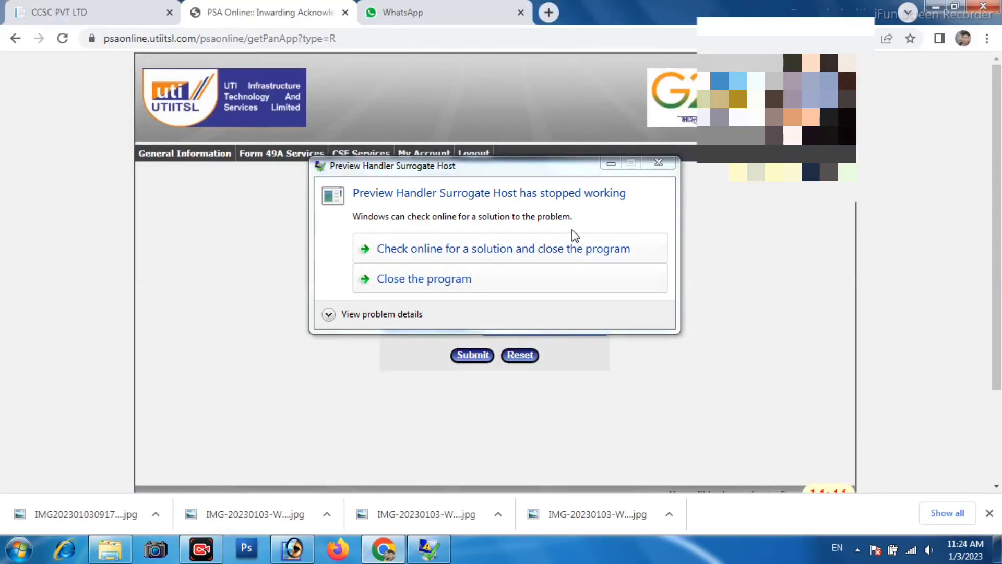
Step: Dismiss the crash message and open Form 49A Services > Upload Document's Upload File dialog
{"action": "left_click", "coordinate": [658, 163]}
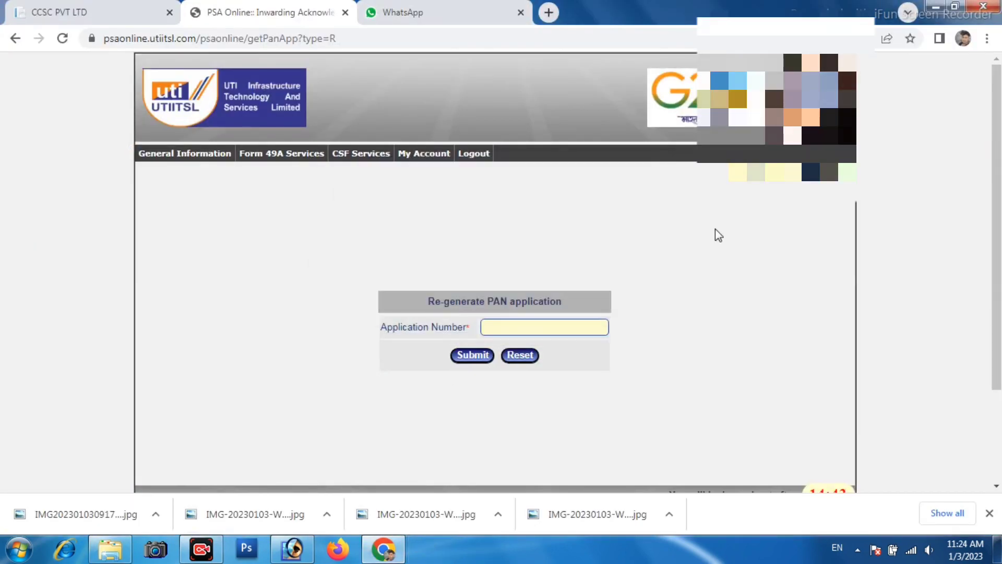
{"action": "left_click", "coordinate": [283, 156]}
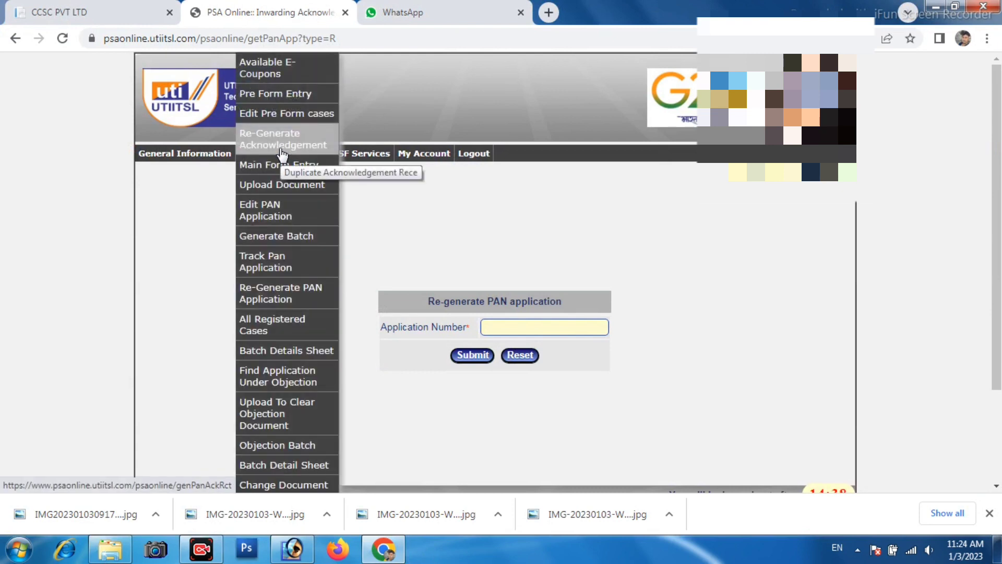
{"action": "left_click", "coordinate": [299, 190]}
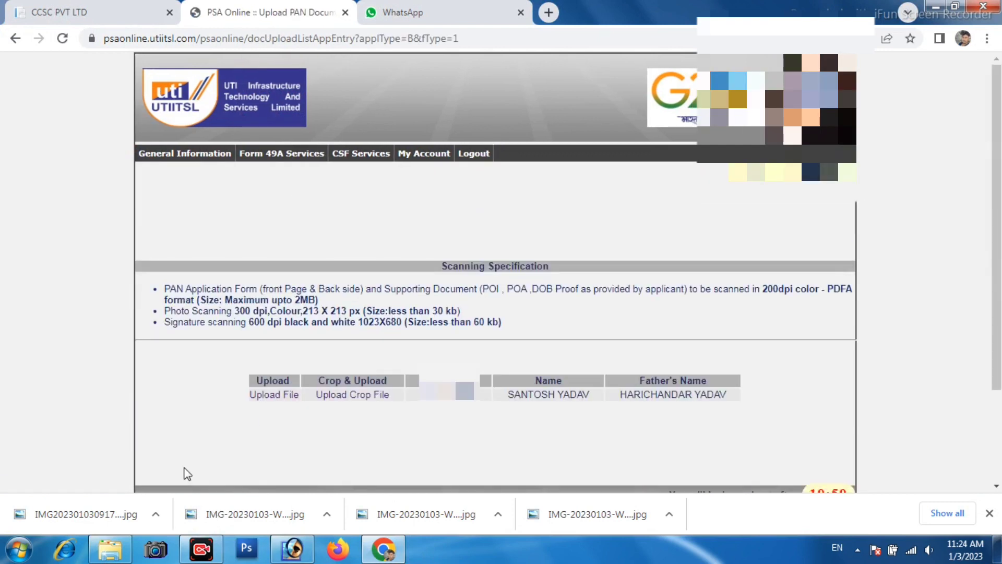
{"action": "left_click", "coordinate": [259, 397]}
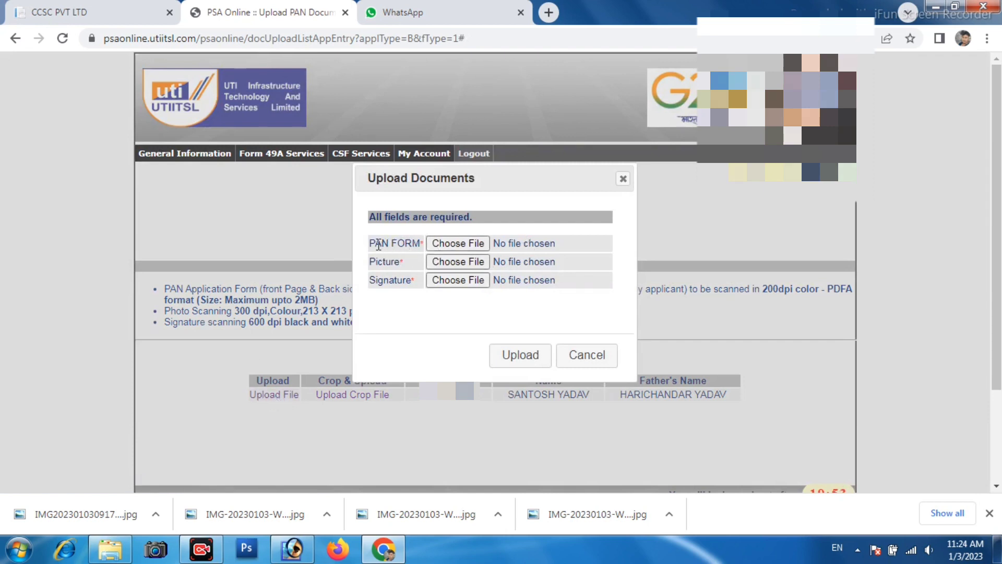
Step: Attach DOCUMENT.pdf from the applicant's folder as the PAN FORM file
{"action": "left_click", "coordinate": [465, 244]}
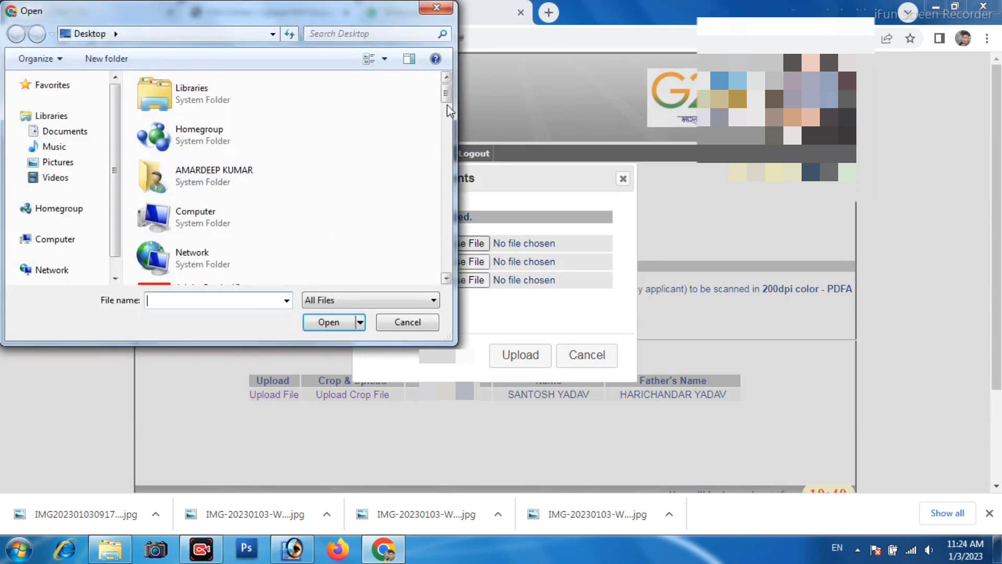
{"action": "left_click_drag", "start_coordinate": [446, 103], "coordinate": [447, 172]}
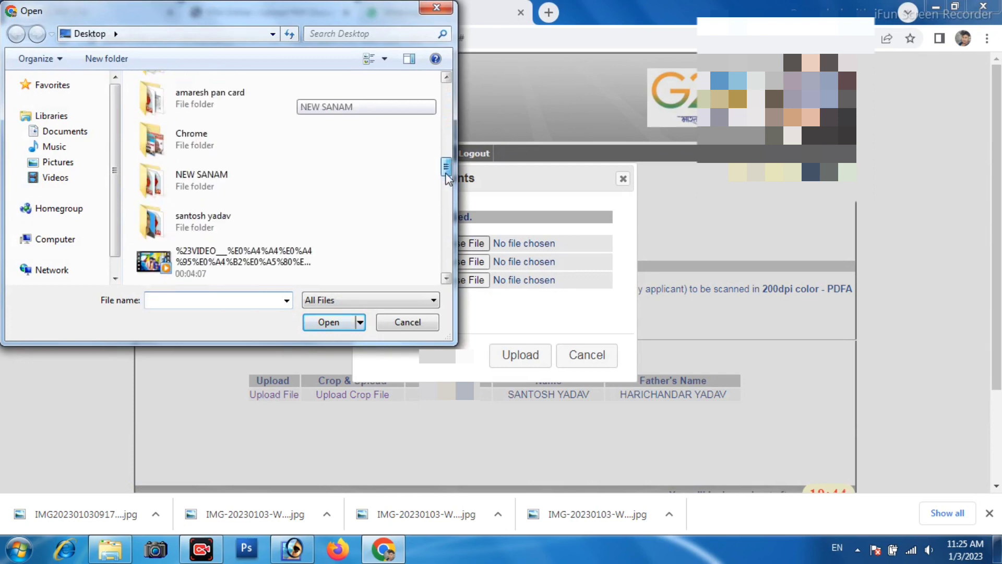
{"action": "double_click", "coordinate": [215, 224]}
{"action": "left_click", "coordinate": [258, 137]}
{"action": "double_click", "coordinate": [258, 137]}
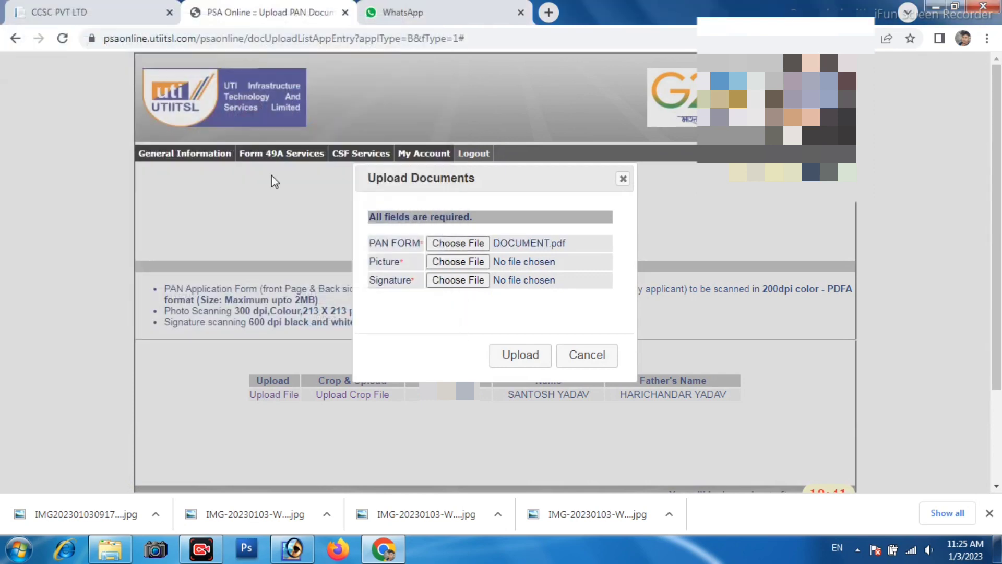
Step: Attach photo.jpg as the Picture and singh.jpg as the Signature, then upload all three
{"action": "left_click", "coordinate": [443, 263]}
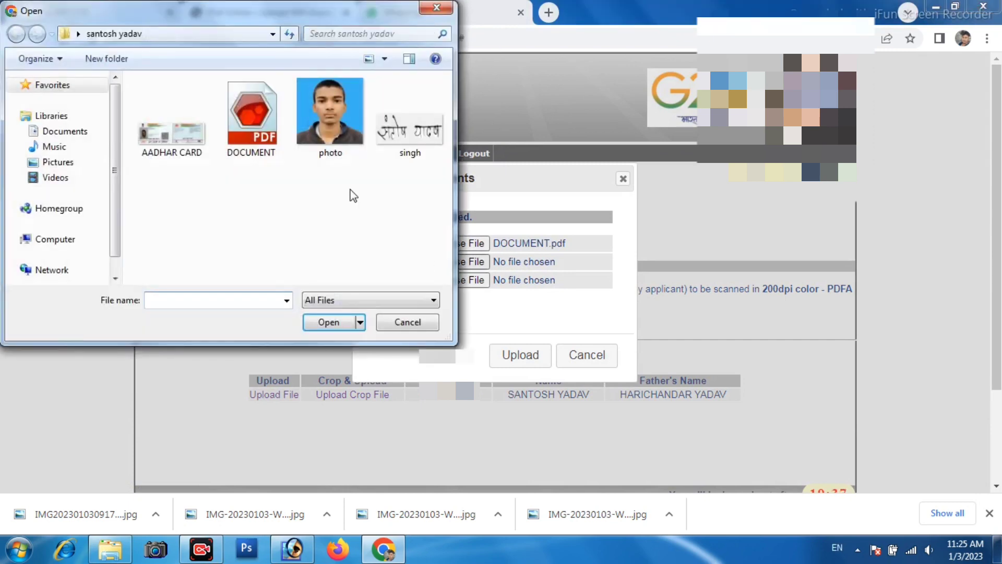
{"action": "left_click", "coordinate": [340, 137]}
{"action": "left_click", "coordinate": [340, 322]}
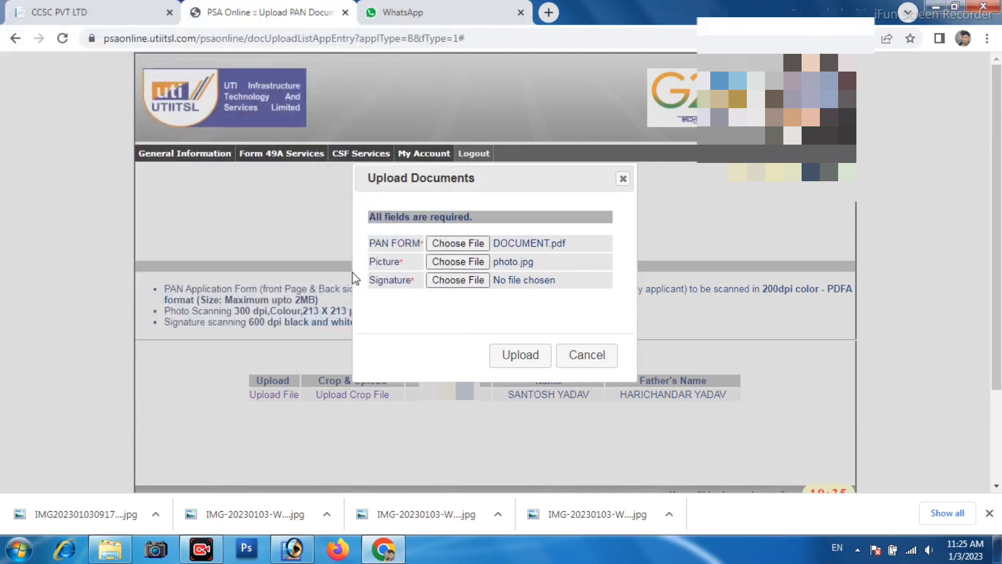
{"action": "left_click", "coordinate": [455, 282]}
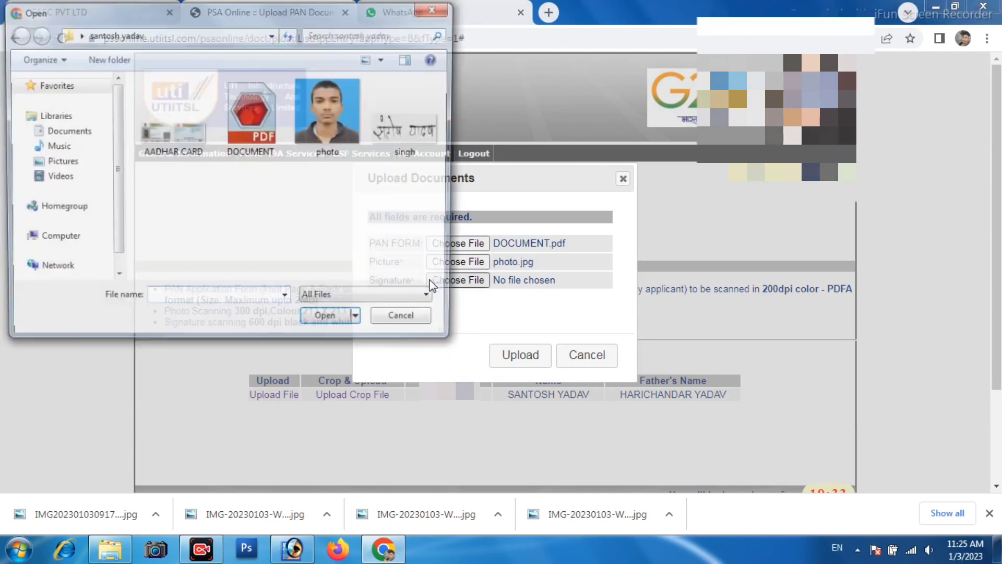
{"action": "left_click", "coordinate": [409, 130]}
{"action": "left_click", "coordinate": [327, 323]}
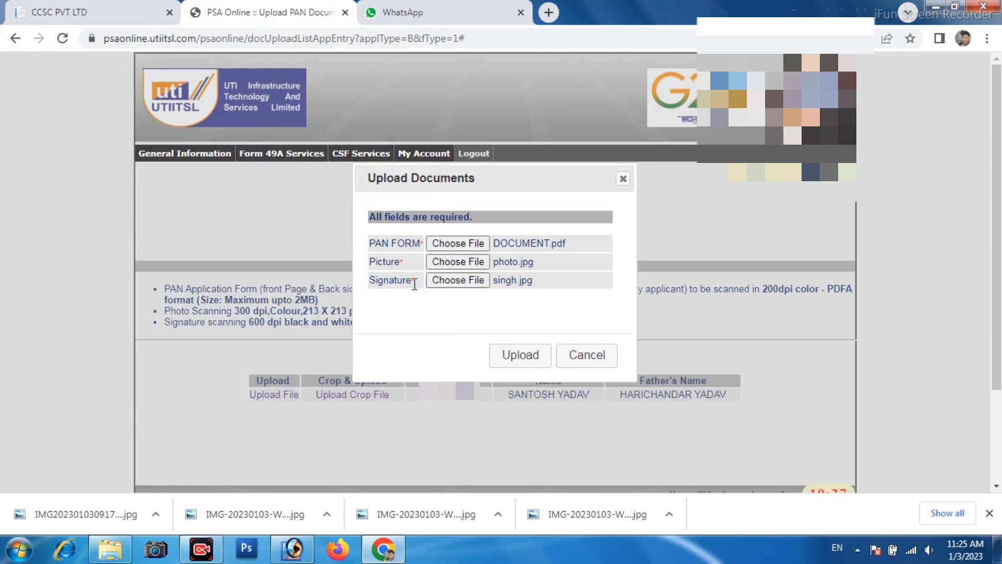
{"action": "left_click", "coordinate": [520, 355]}
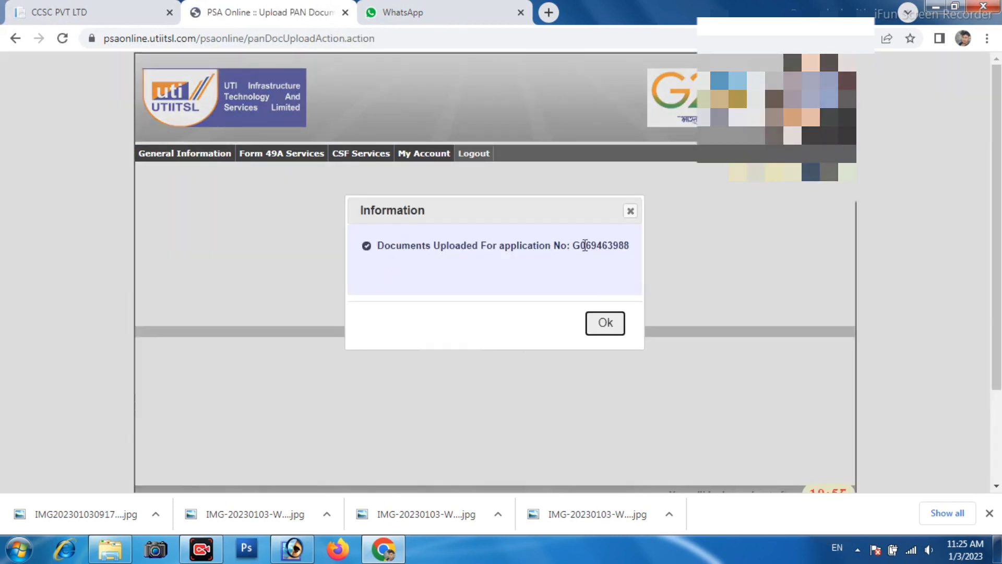
Step: Copy the application number from the upload confirmation and dismiss it
{"action": "left_click_drag", "start_coordinate": [573, 245], "coordinate": [627, 249]}
{"action": "right_click", "coordinate": [614, 249]}
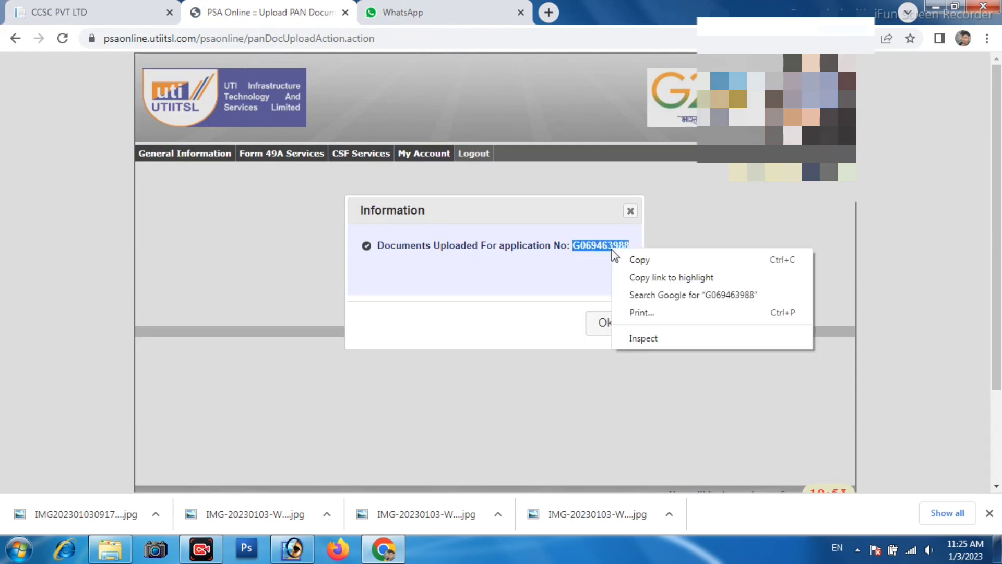
{"action": "left_click", "coordinate": [646, 261]}
{"action": "left_click", "coordinate": [609, 324]}
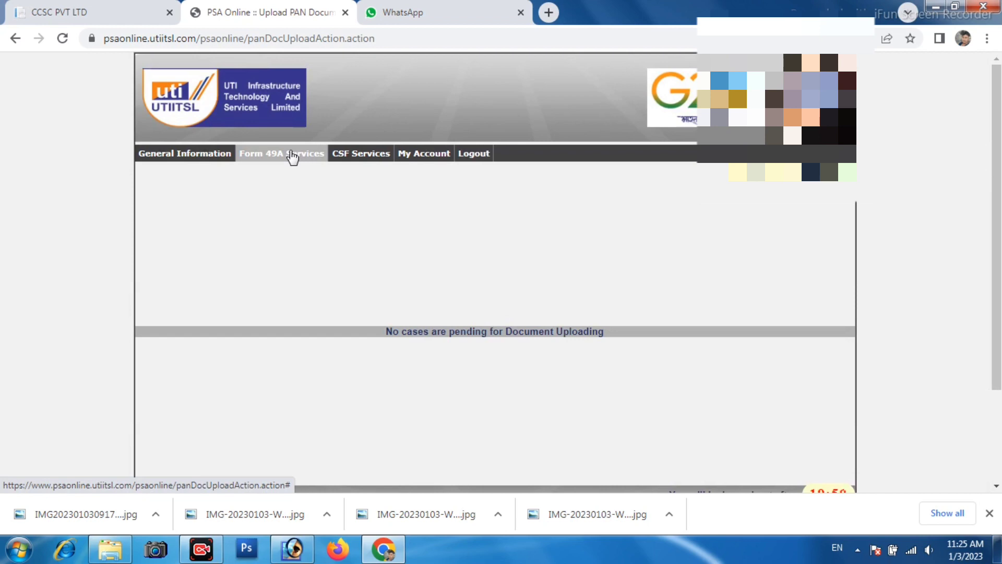
Step: Generate a Form 49A batch with all pending applications selected, producing the 107.00 Batch Sheet
{"action": "mouse_move", "coordinate": [293, 156]}
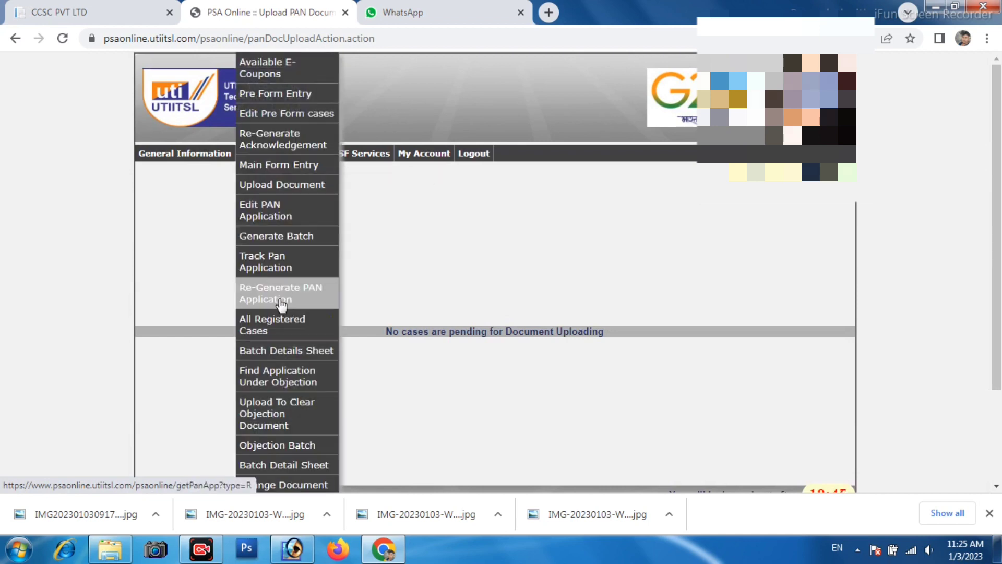
{"action": "left_click", "coordinate": [278, 238]}
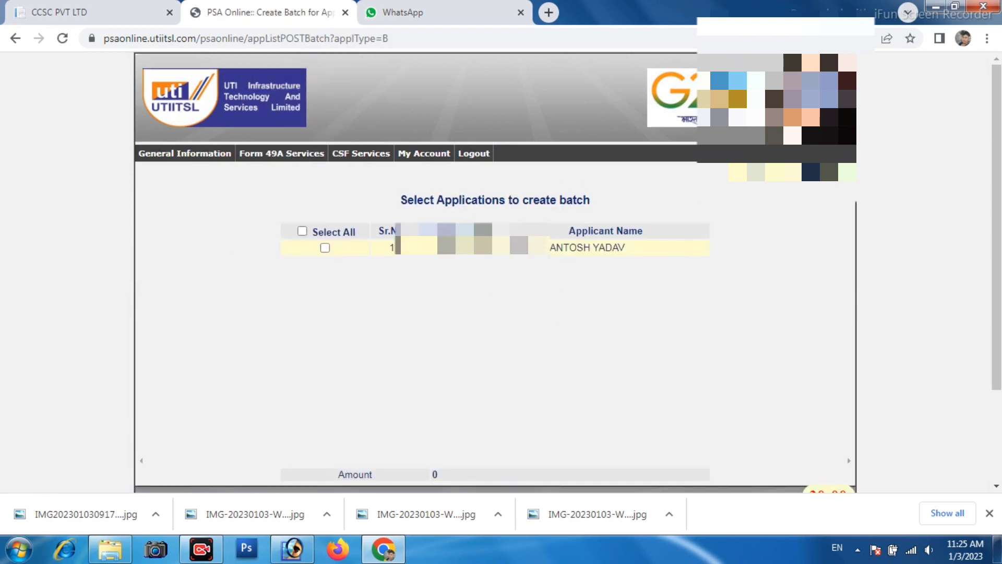
{"action": "left_click", "coordinate": [325, 247]}
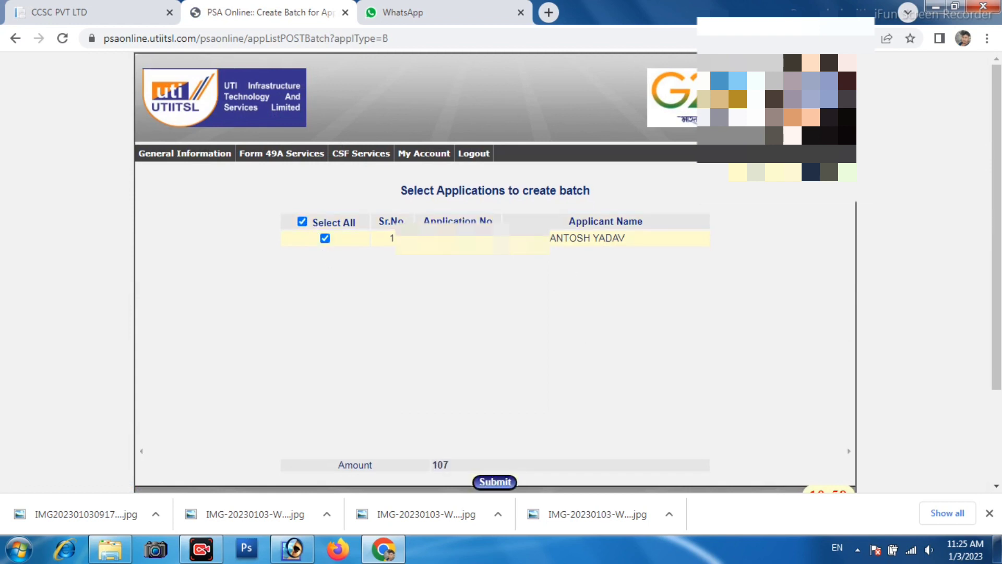
{"action": "left_click", "coordinate": [500, 478]}
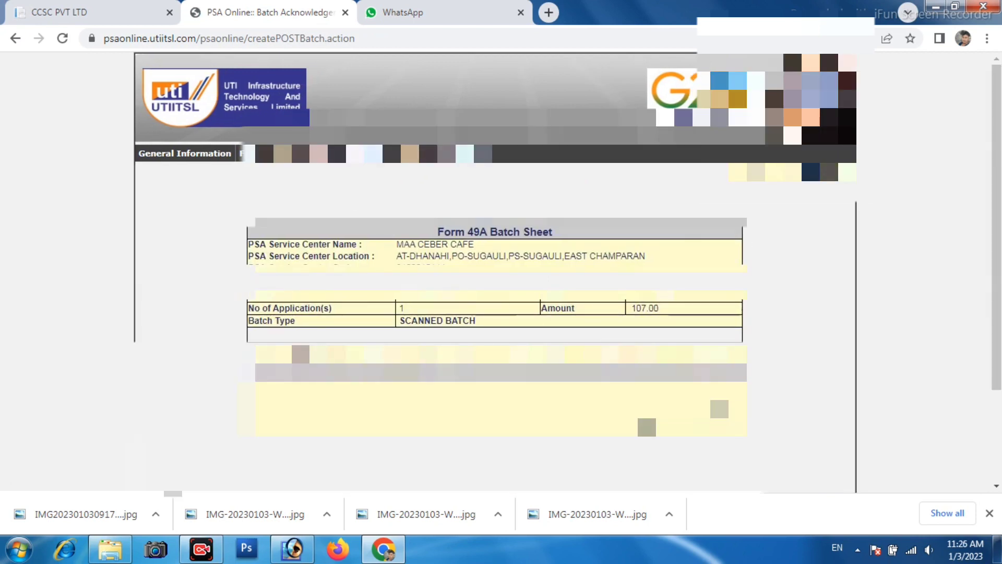
{"action": "scroll", "coordinate": [654, 369], "scroll_direction": "down", "scroll_amount": 2}
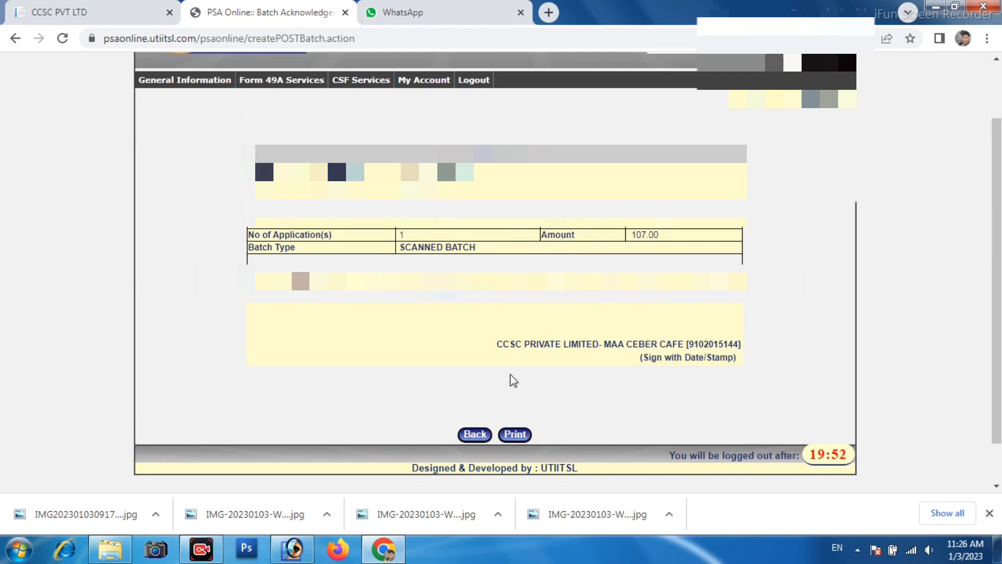
Step: Save the Batch Sheet as a PDF on the Desktop under a new name, keeping download.pdf
{"action": "left_click", "coordinate": [515, 434]}
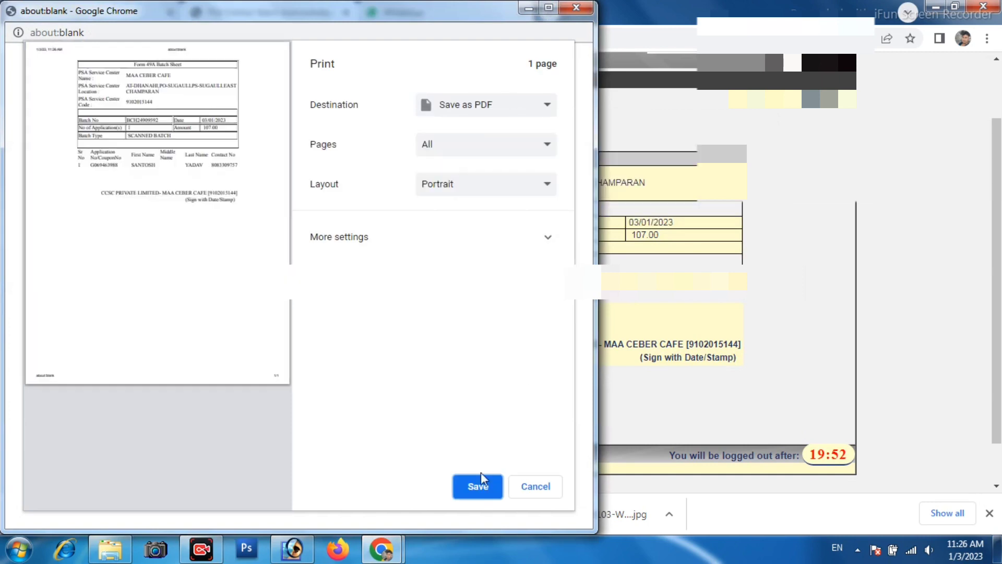
{"action": "left_click", "coordinate": [475, 486]}
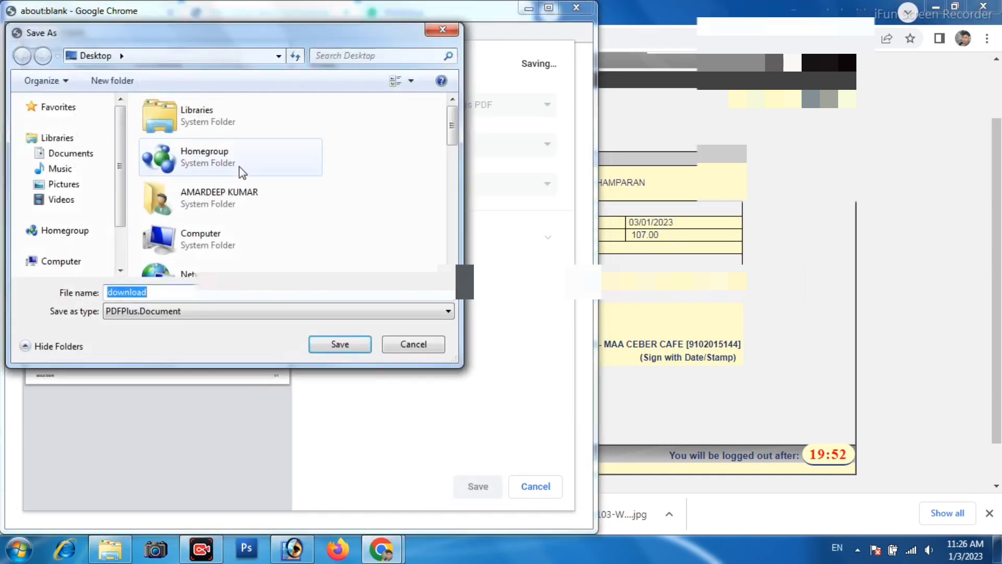
{"action": "scroll", "coordinate": [452, 138], "scroll_direction": "down", "scroll_amount": 5}
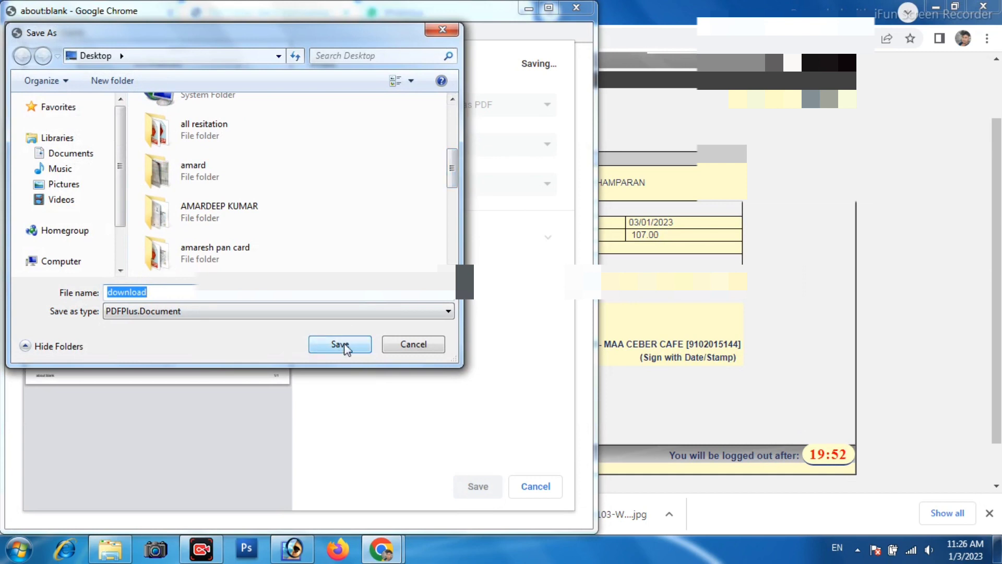
{"action": "left_click", "coordinate": [339, 345]}
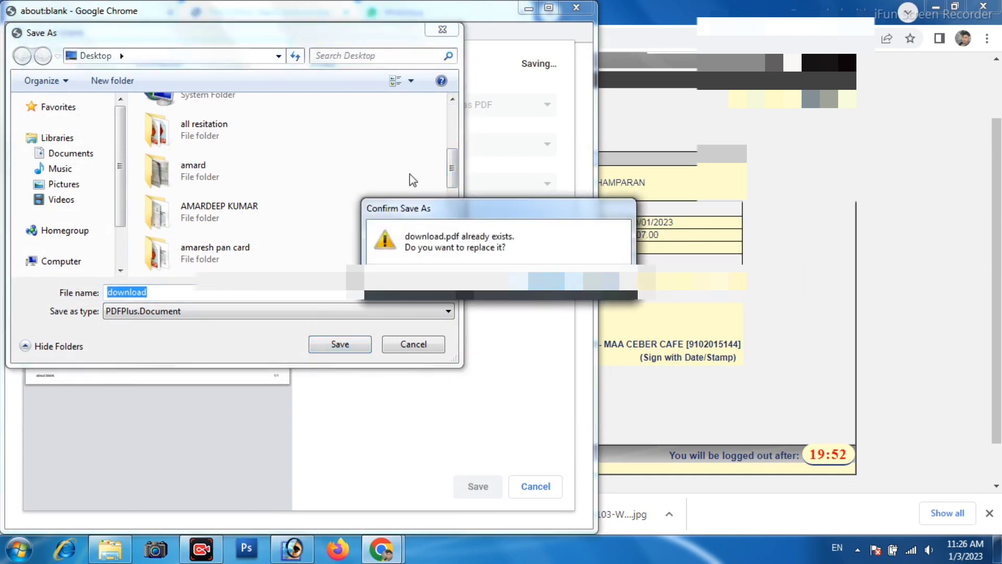
{"action": "key", "text": "Escape"}
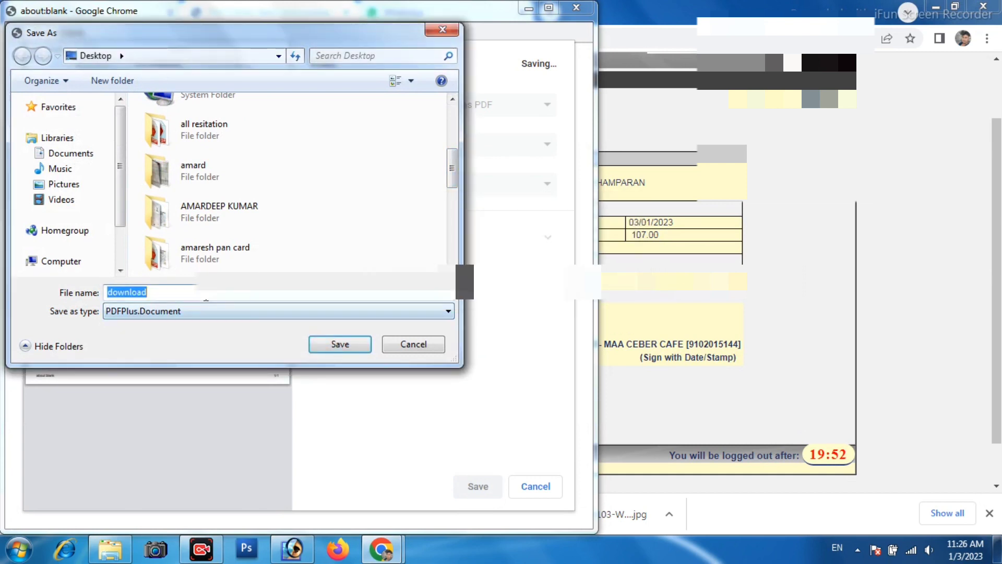
{"action": "left_click", "coordinate": [197, 292]}
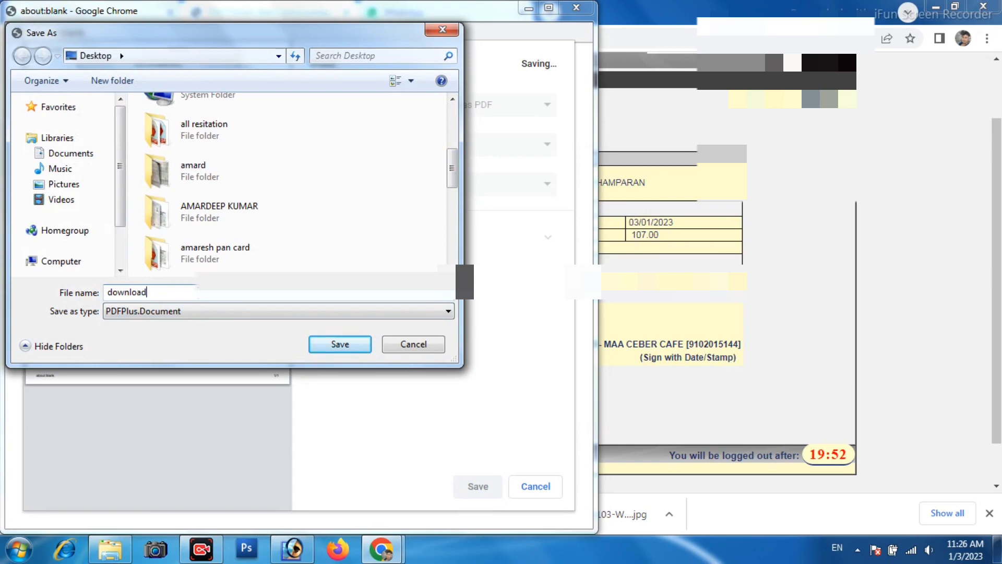
{"action": "left_click", "coordinate": [339, 346]}
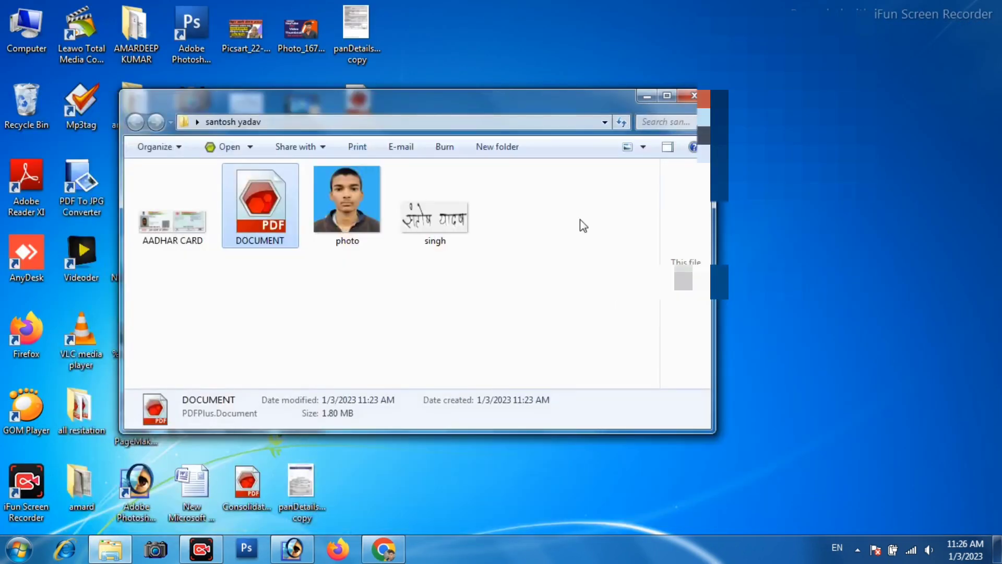
Step: Review the download1 batch sheet PDF (03/01/2023, 107.00), close it and return to Chrome
{"action": "left_click", "coordinate": [647, 97]}
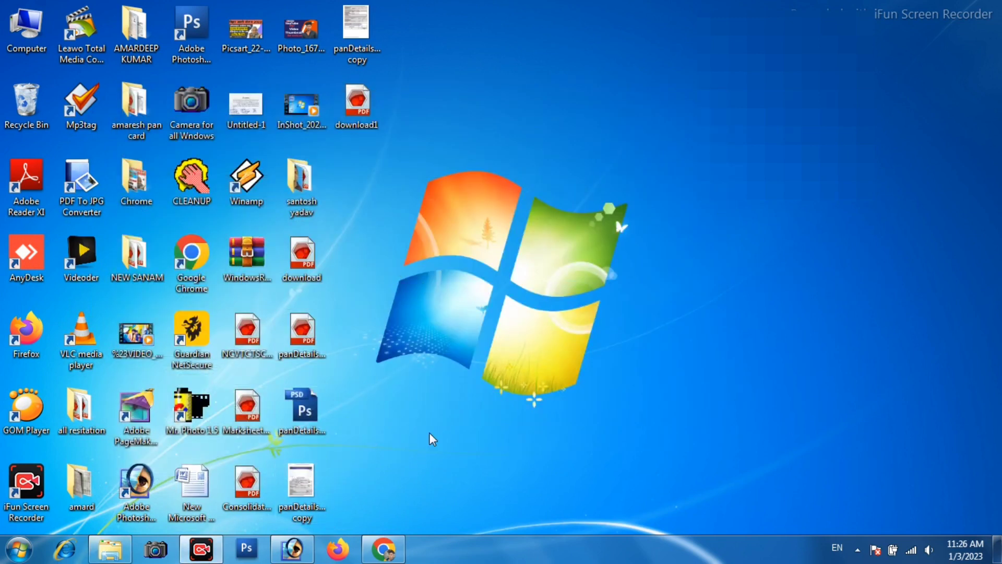
{"action": "double_click", "coordinate": [363, 109]}
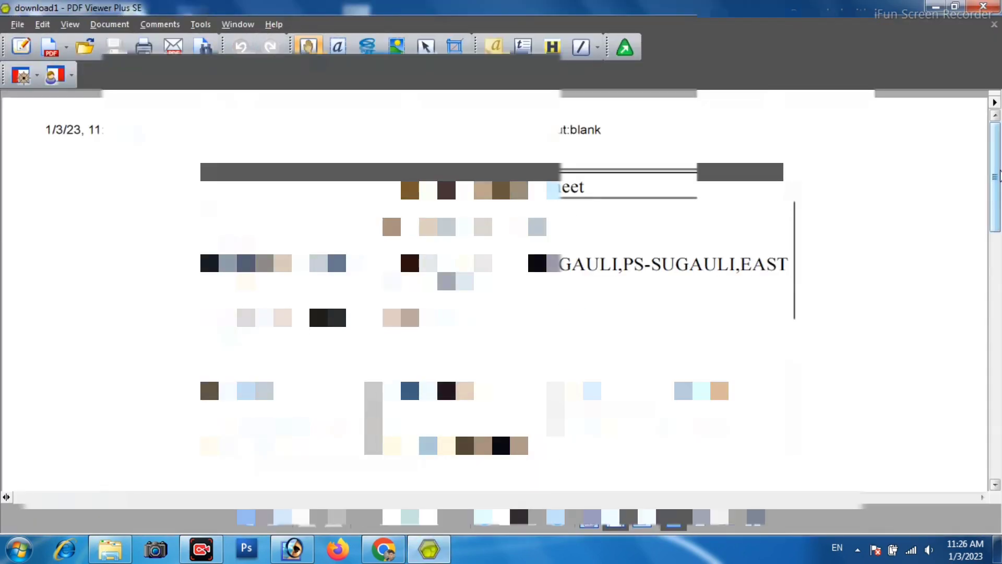
{"action": "left_click_drag", "start_coordinate": [995, 172], "coordinate": [995, 215]}
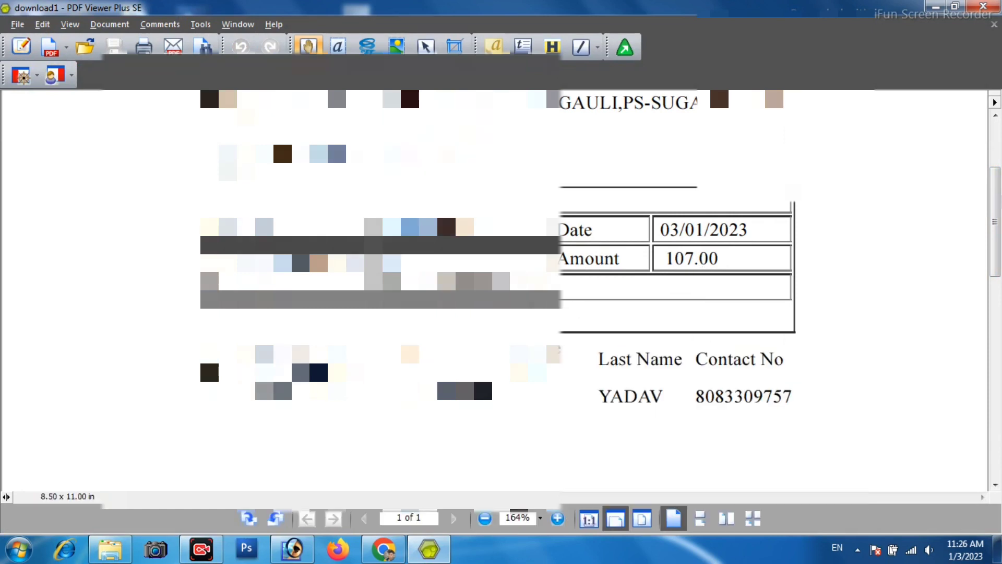
{"action": "left_click", "coordinate": [983, 6]}
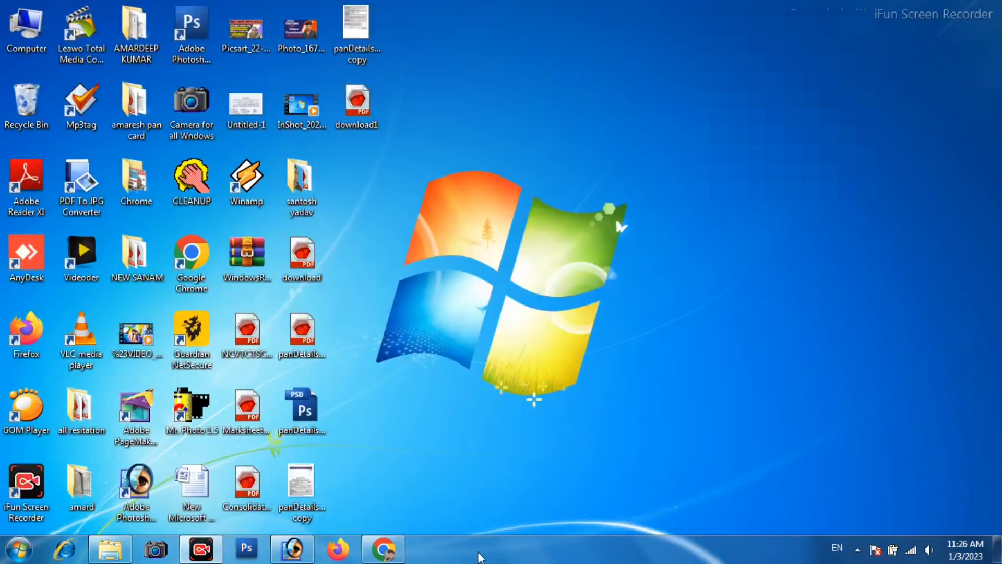
{"action": "left_click", "coordinate": [384, 550]}
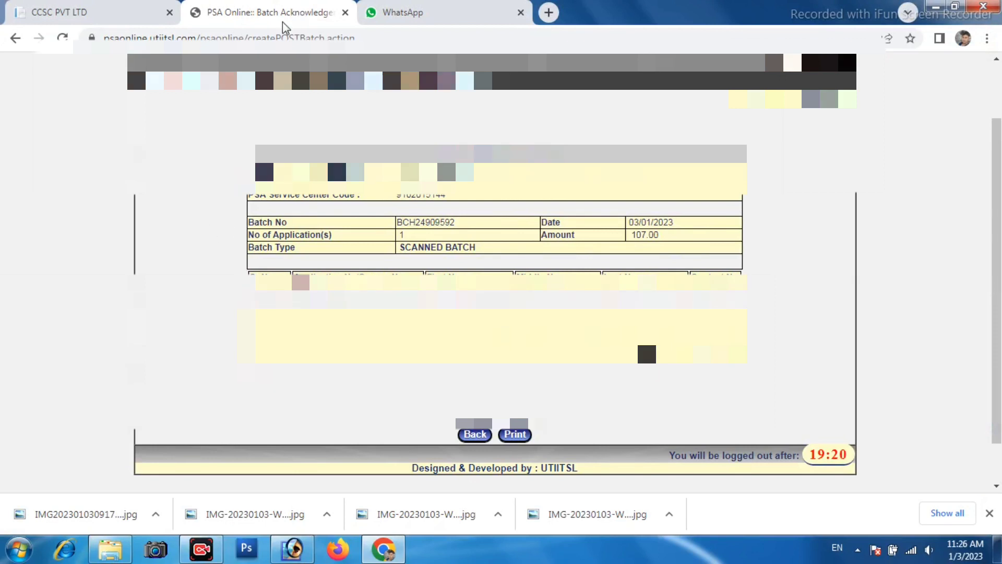